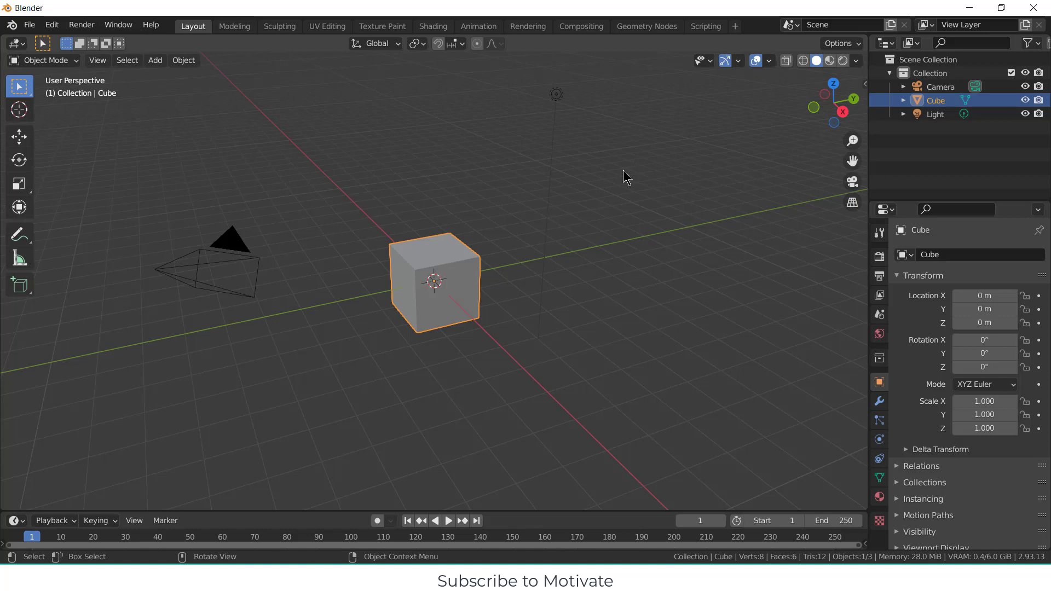
Step: Delete the default camera, cube and light from the scene
key(a)
key(x)
click(624, 174)
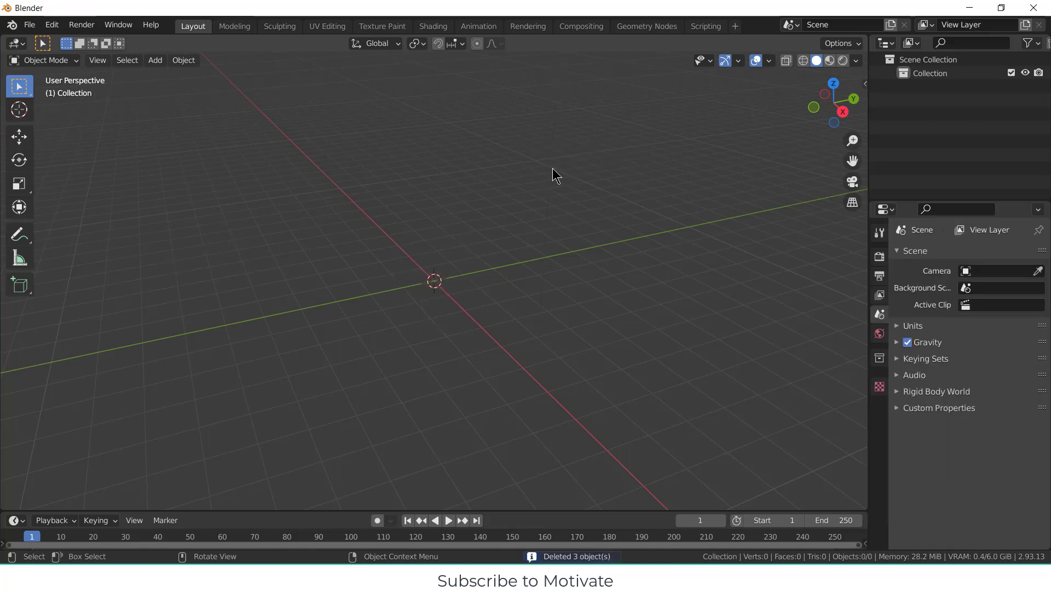
Step: Add a GearGenMaster gear and set its external gear type to BEVEL
click(159, 65)
click(155, 60)
mouse_move(218, 77)
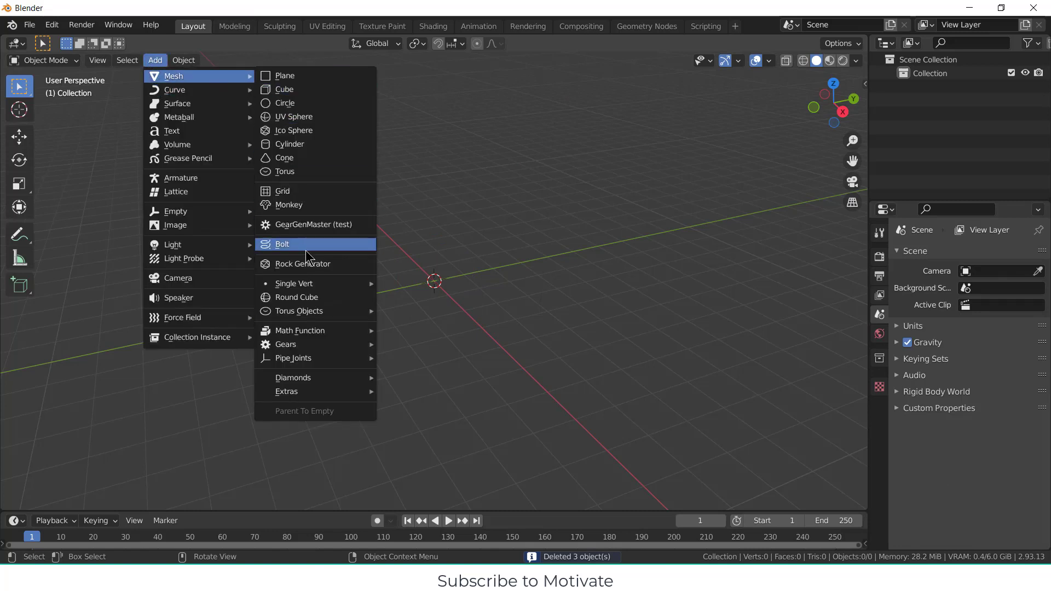
click(315, 224)
click(127, 499)
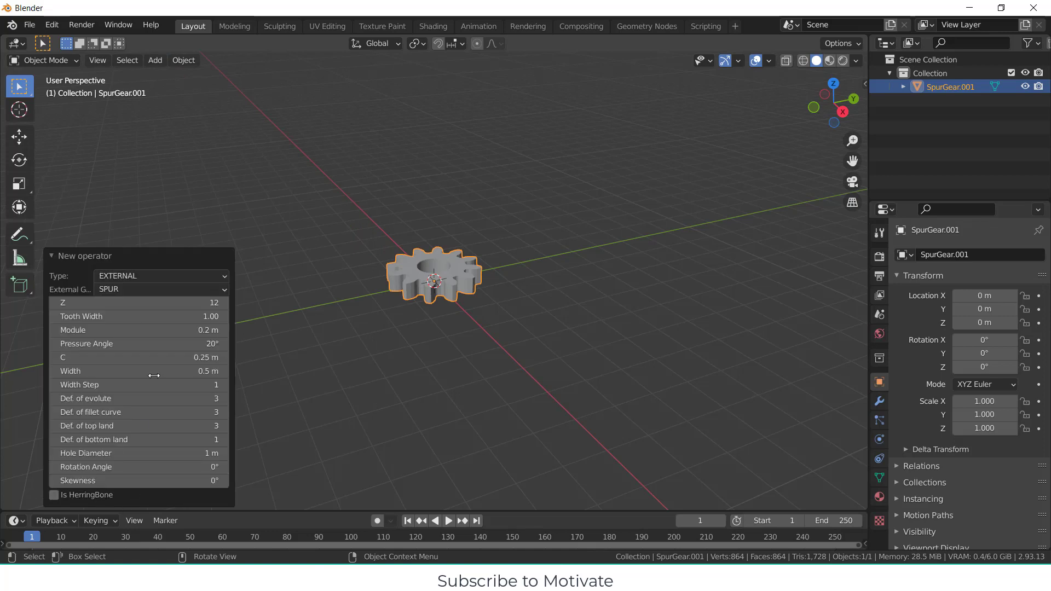
click(177, 289)
click(169, 335)
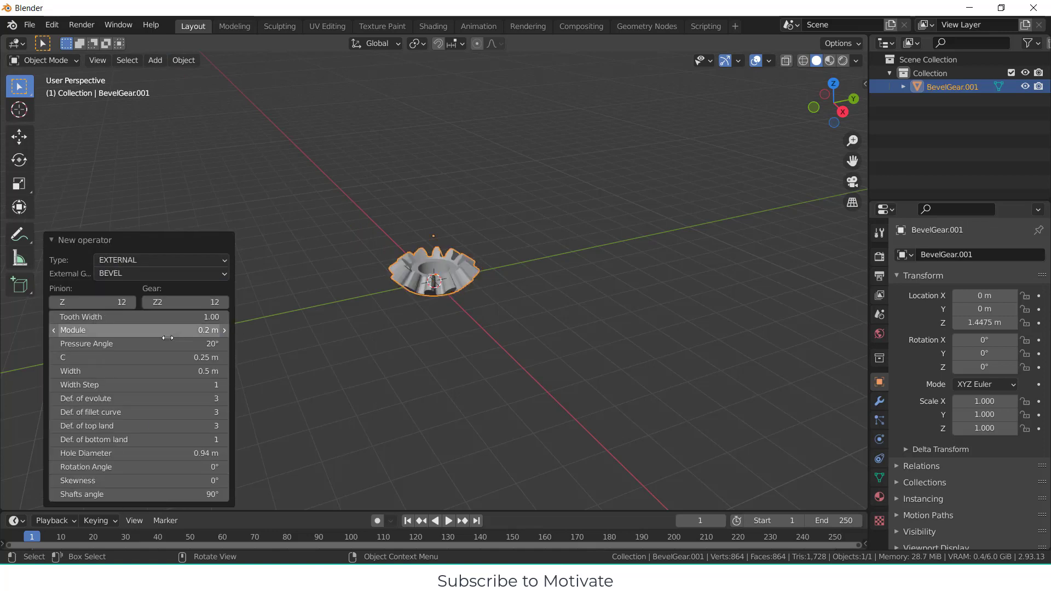
Step: Give the bevel gear pinion Z 30, gear Z2 15 and a 1.3 m width
drag(93, 302, 122, 302)
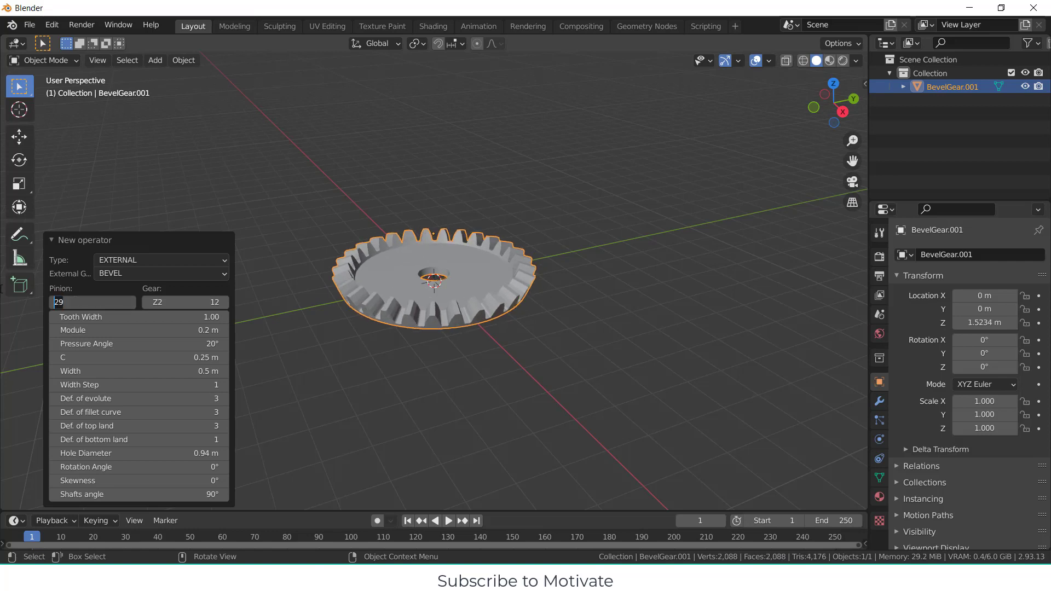
key(Tab)
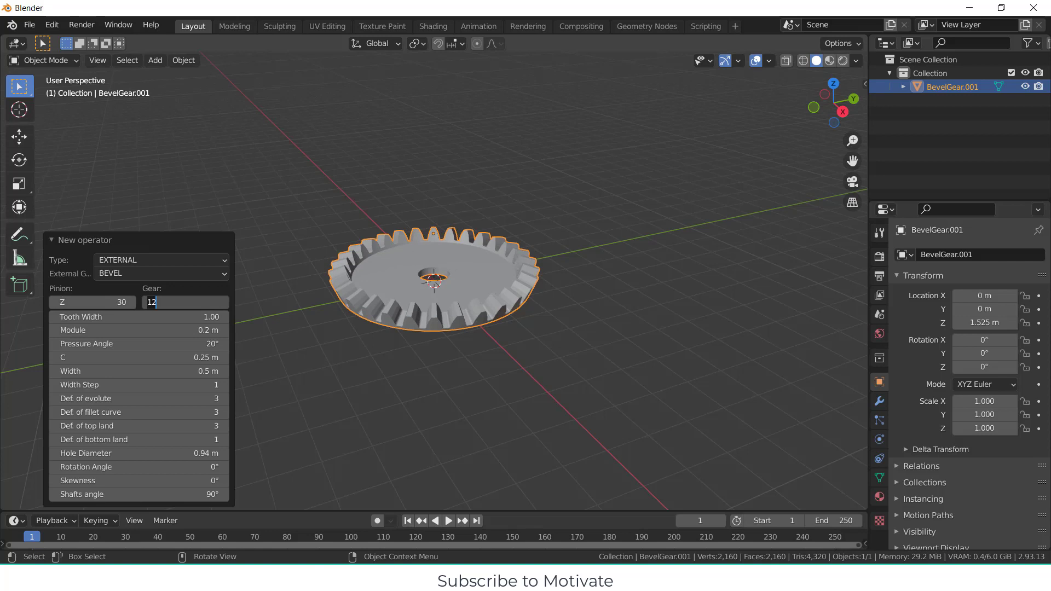
text(15)
key(Return)
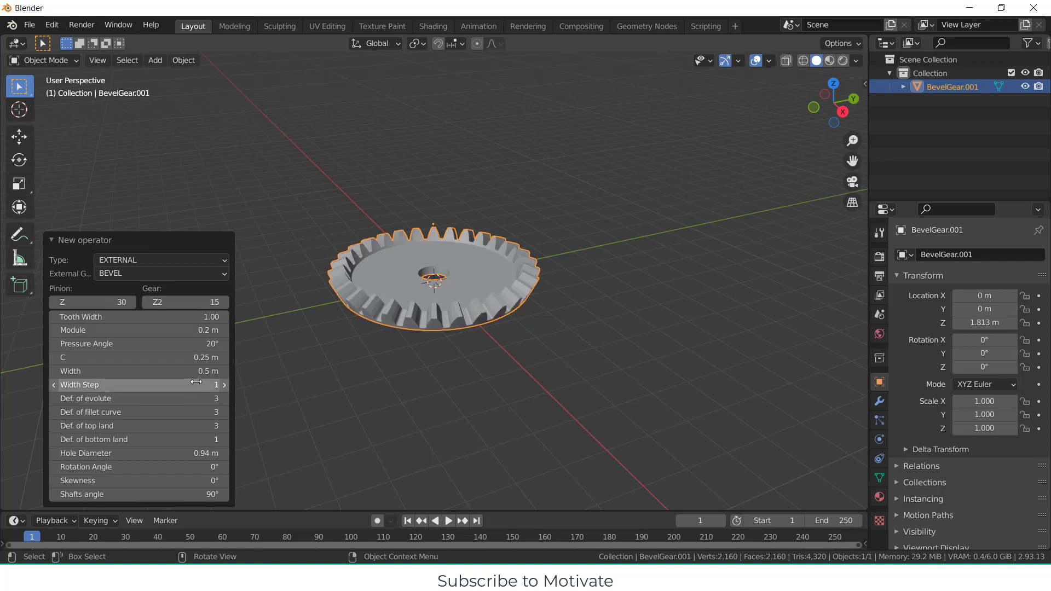
drag(137, 371, 164, 371)
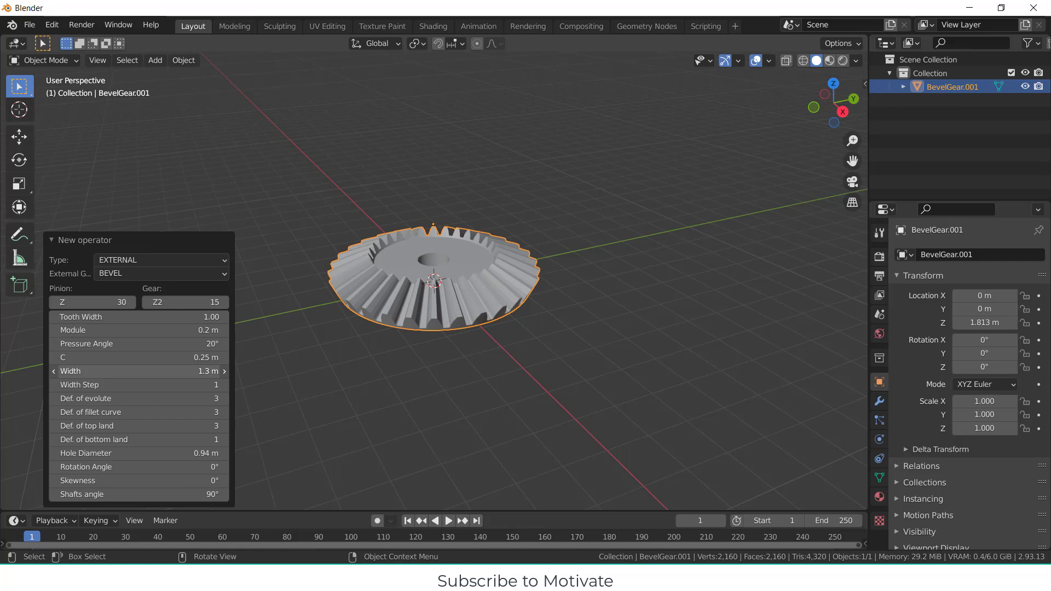
click(508, 438)
middle_drag(482, 413, 367, 303)
click(364, 309)
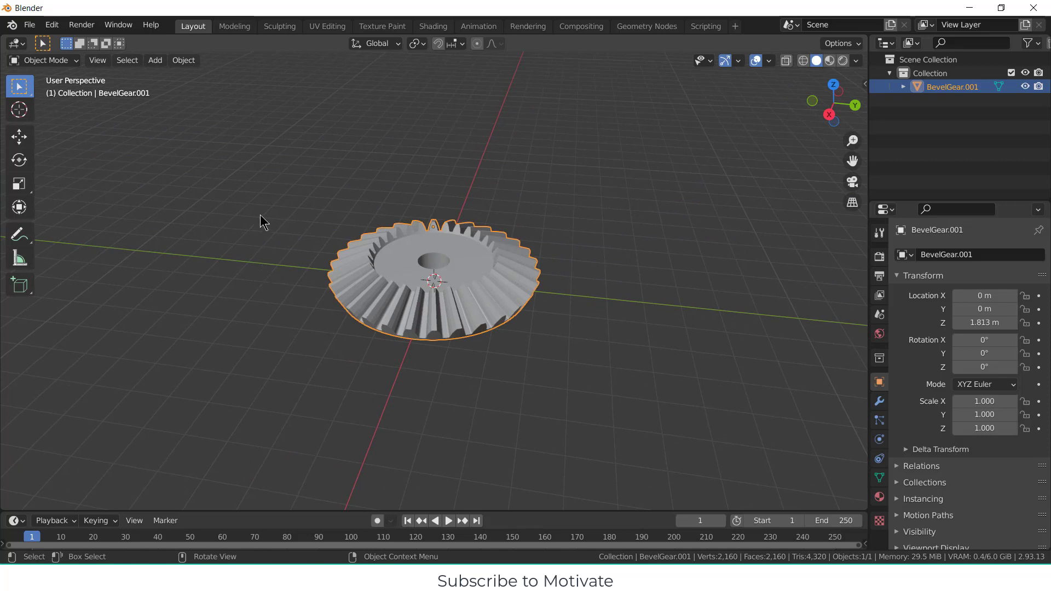
Step: Add another GearGenMaster gear and make it a BEVEL gear
click(159, 62)
mouse_move(160, 77)
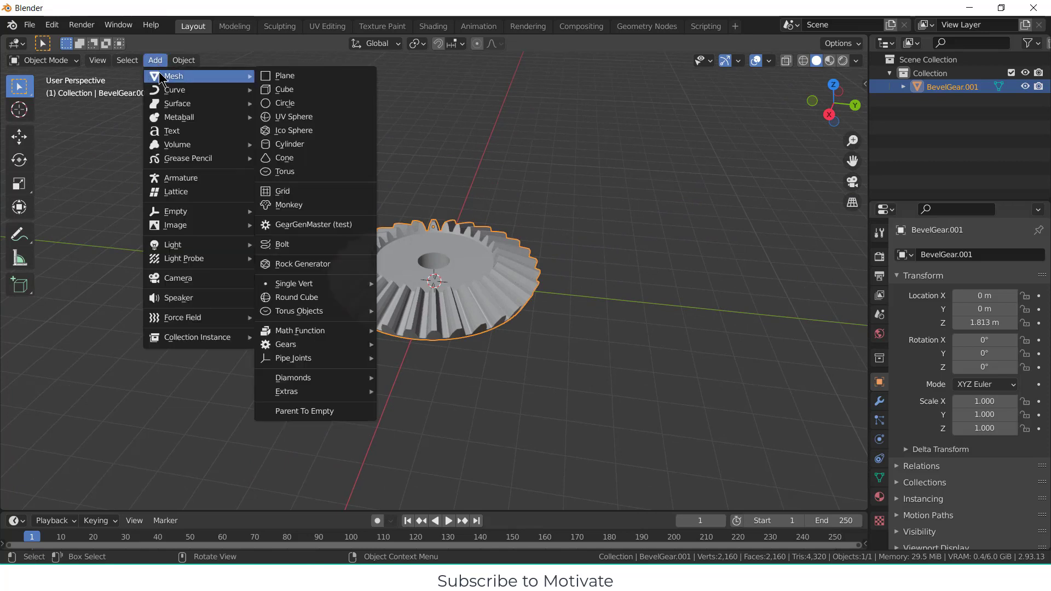
click(546, 141)
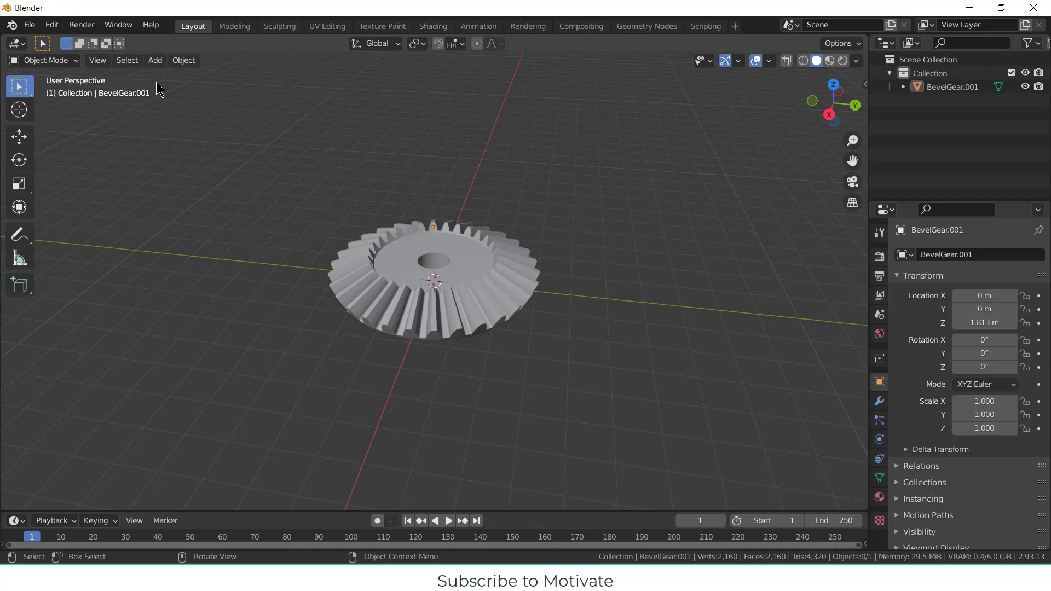
click(155, 60)
mouse_move(186, 77)
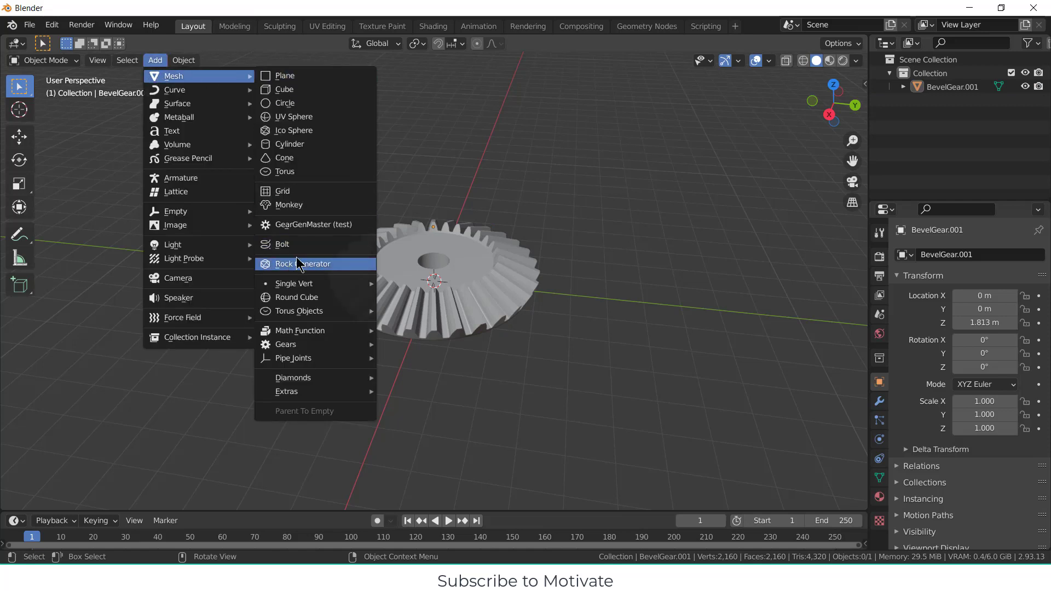
click(305, 225)
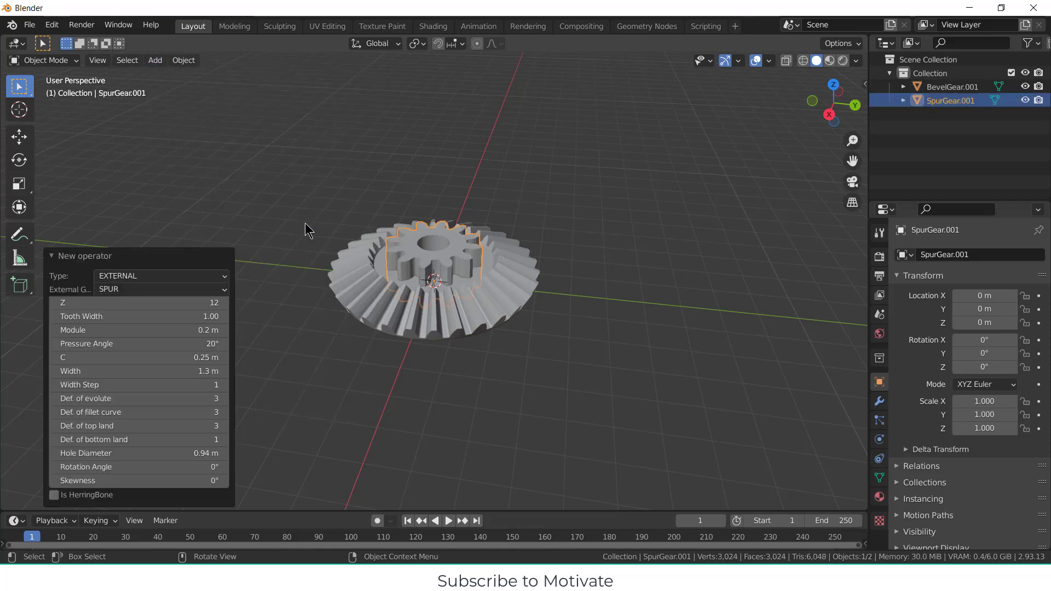
click(157, 295)
click(152, 345)
Step: Set the new bevel gear's pinion Z to 15 and gear Z2 to 30
click(87, 302)
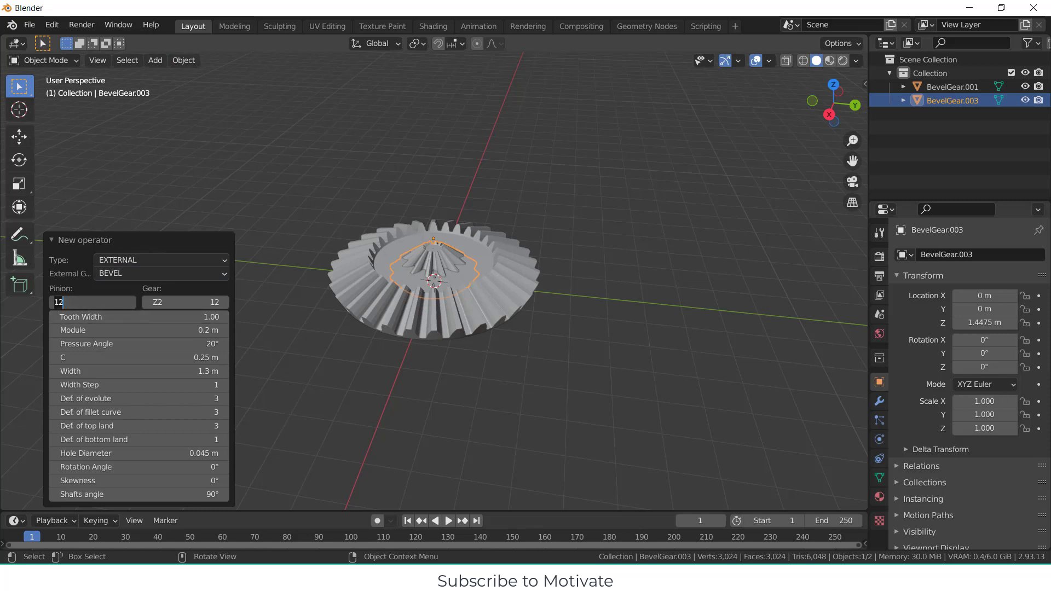
text(15)
key(Return)
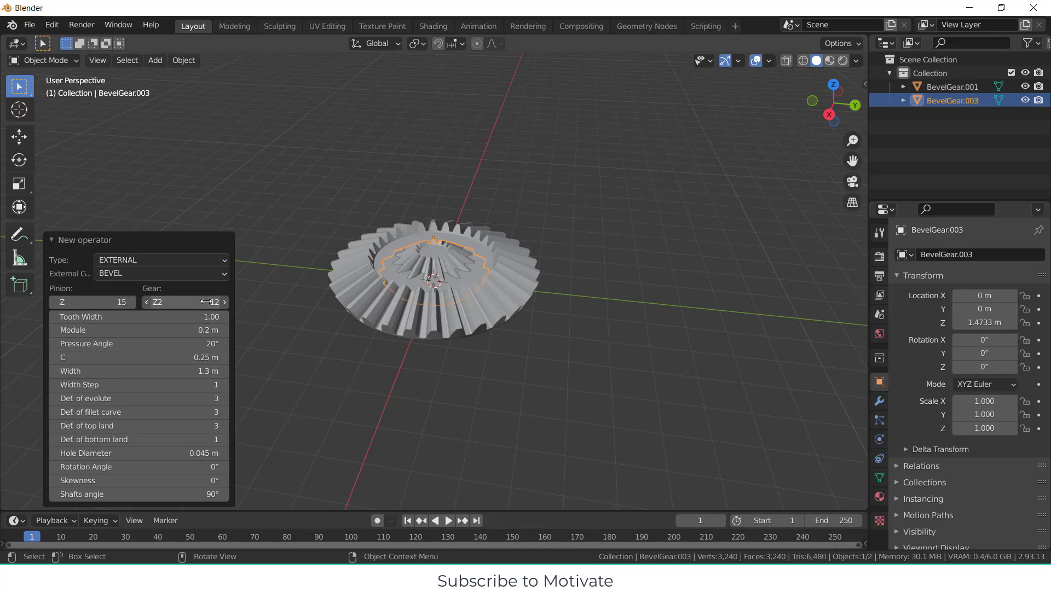
key(Return)
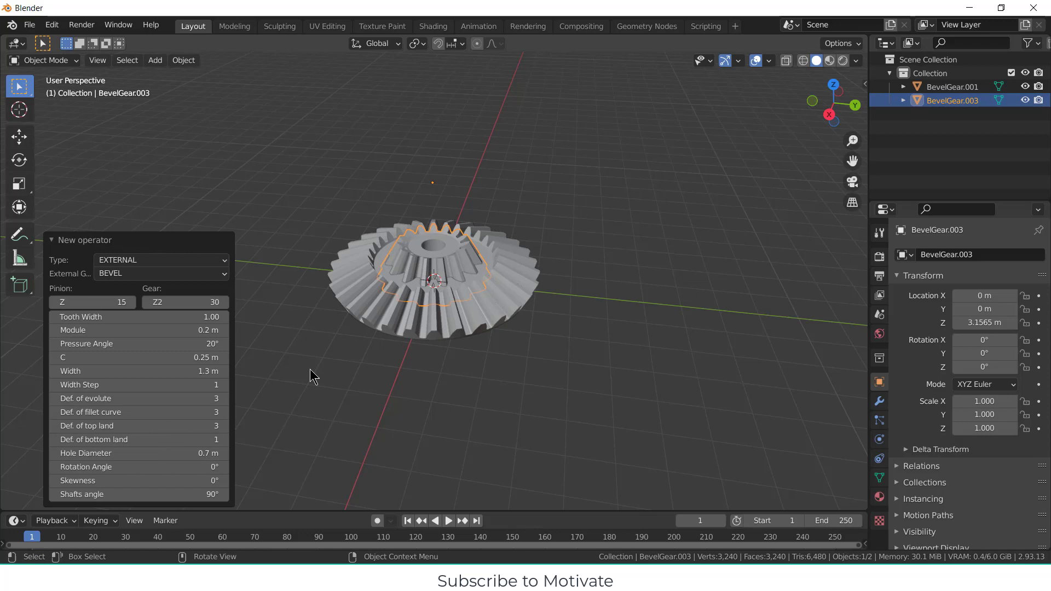
mouse_move(383, 354)
middle_down()
mouse_move(403, 322)
mouse_move(412, 359)
mouse_move(371, 368)
middle_up()
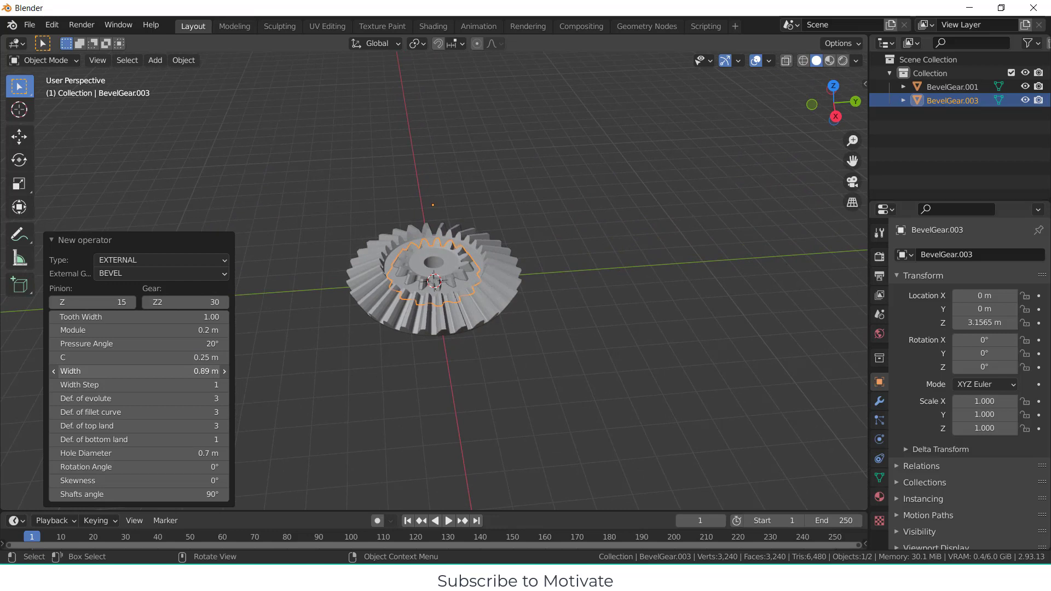
Step: Rotate the small bevel gear -90° around the X axis
click(493, 250)
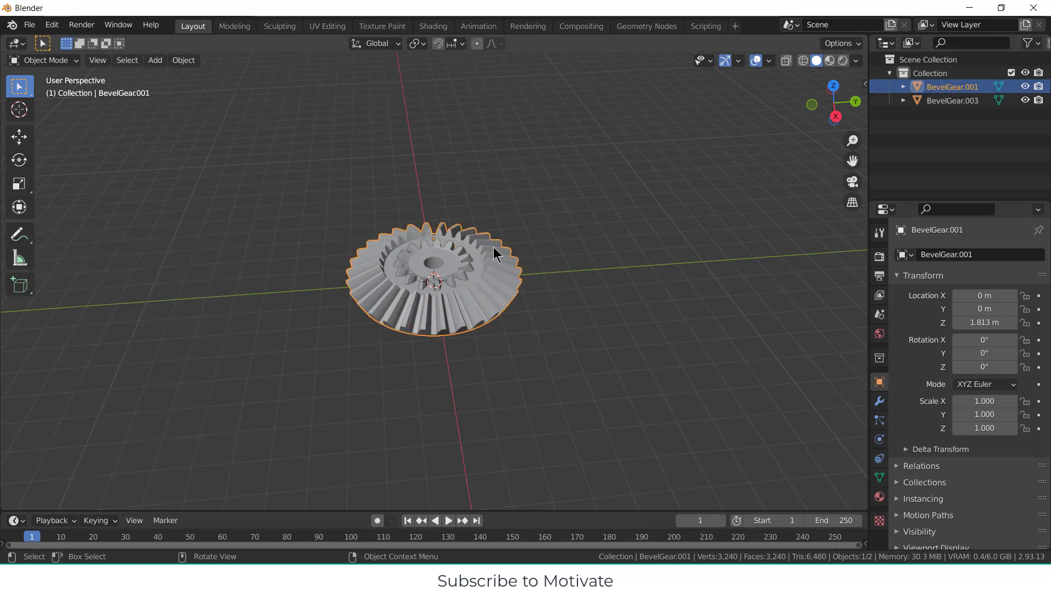
click(441, 271)
key(r)
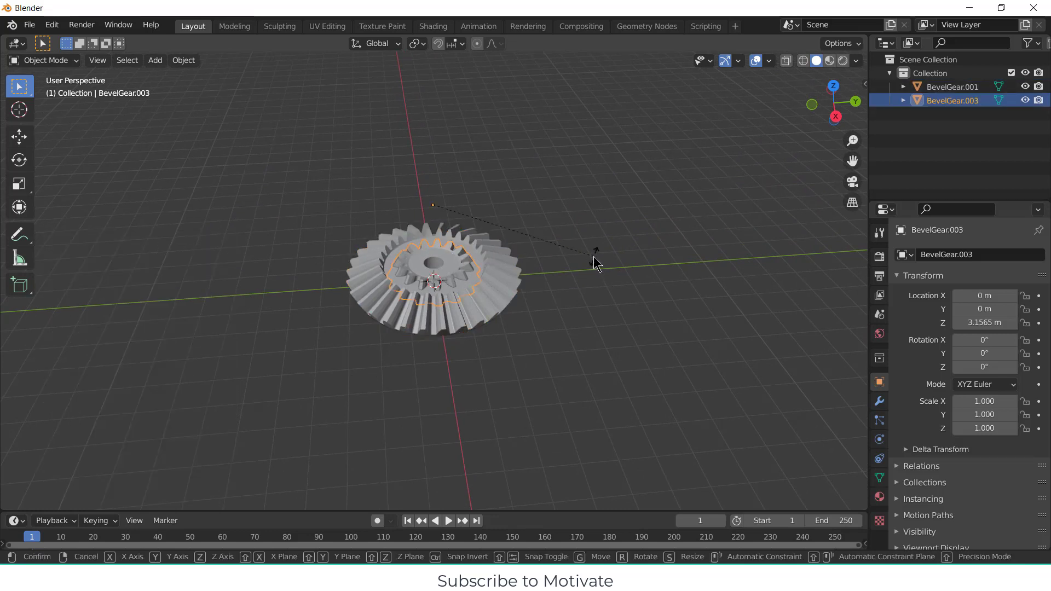
key(x)
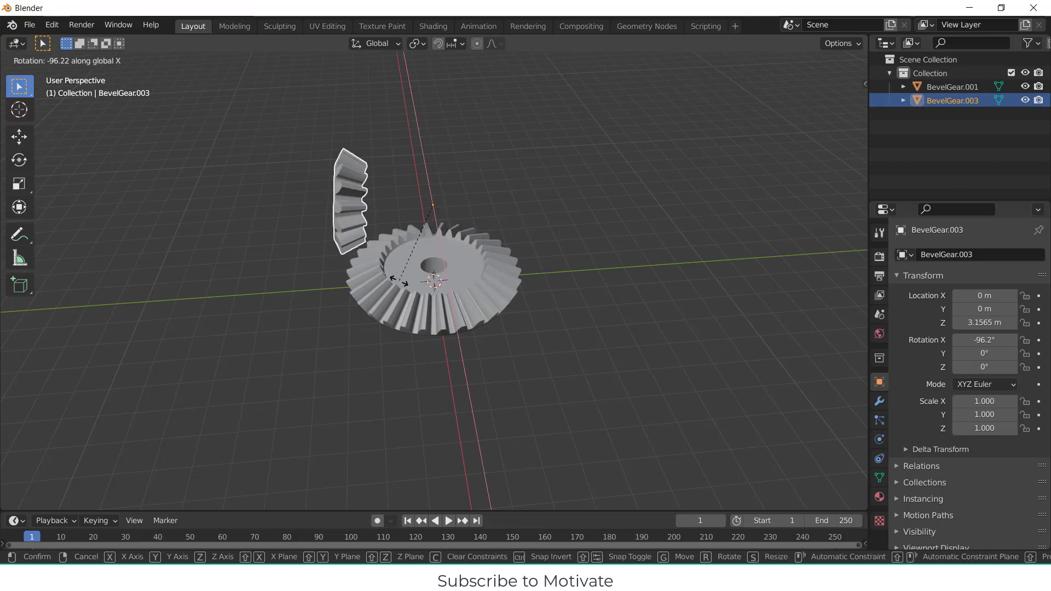
text(-90)
key(Return)
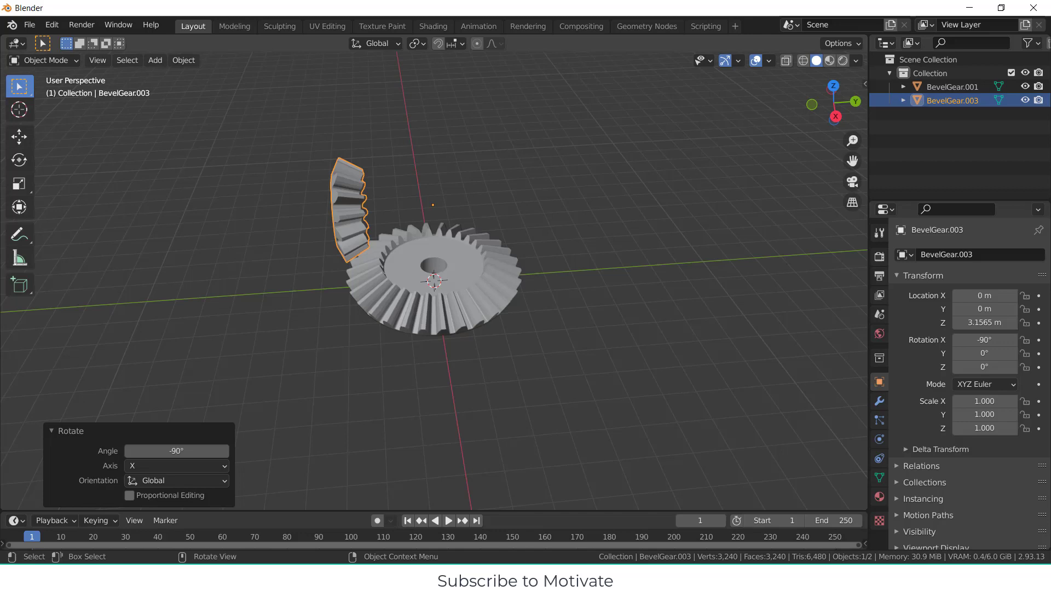
Step: Snap the 3D cursor to the large bevel gear's origin
middle_drag(424, 263, 392, 284)
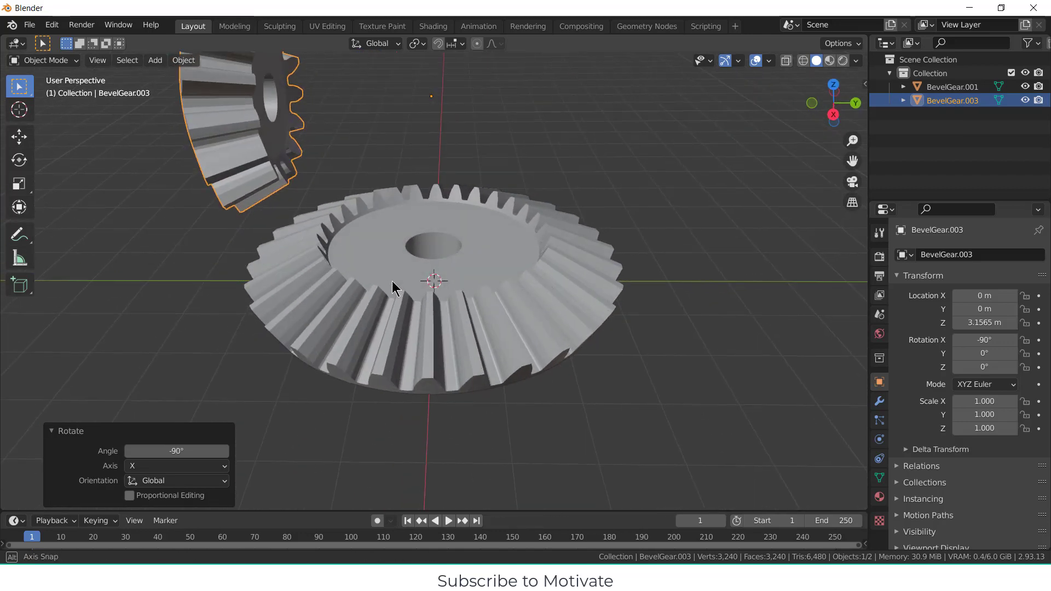
scroll(382, 146, down, 4)
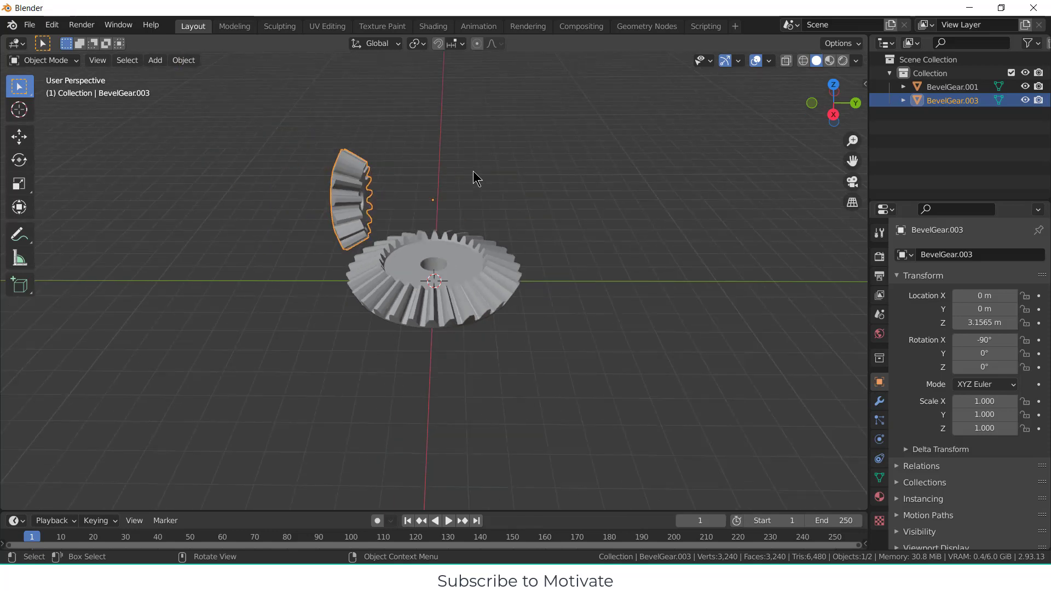
click(458, 274)
key(shift+s)
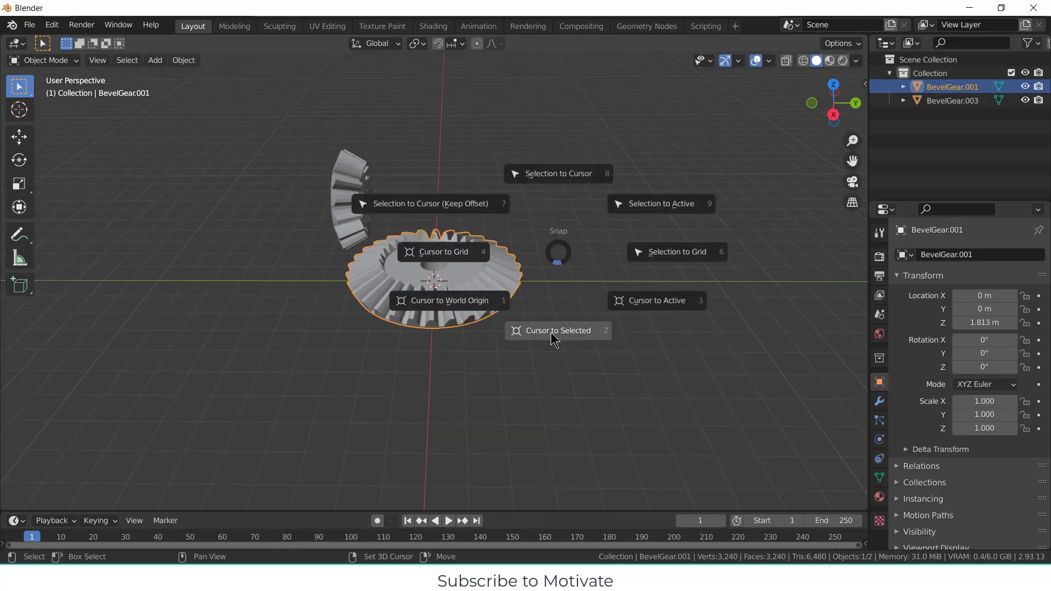
click(544, 332)
Step: Snap the small bevel gear to the cursor so it meets the large gear
click(348, 198)
key(shift+s)
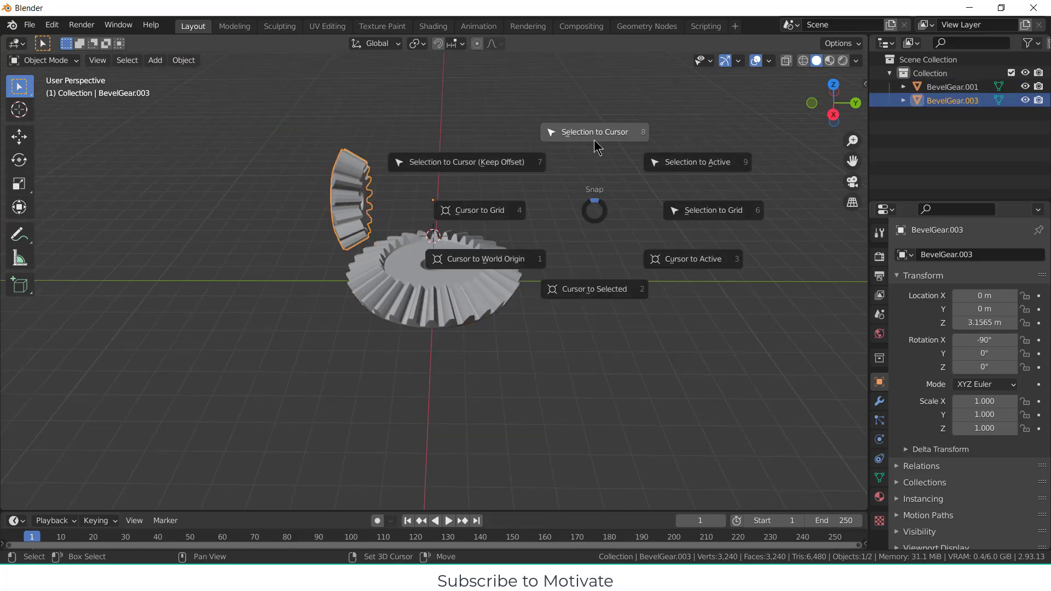
click(593, 132)
middle_drag(593, 133, 383, 235)
scroll(376, 235, up, 6)
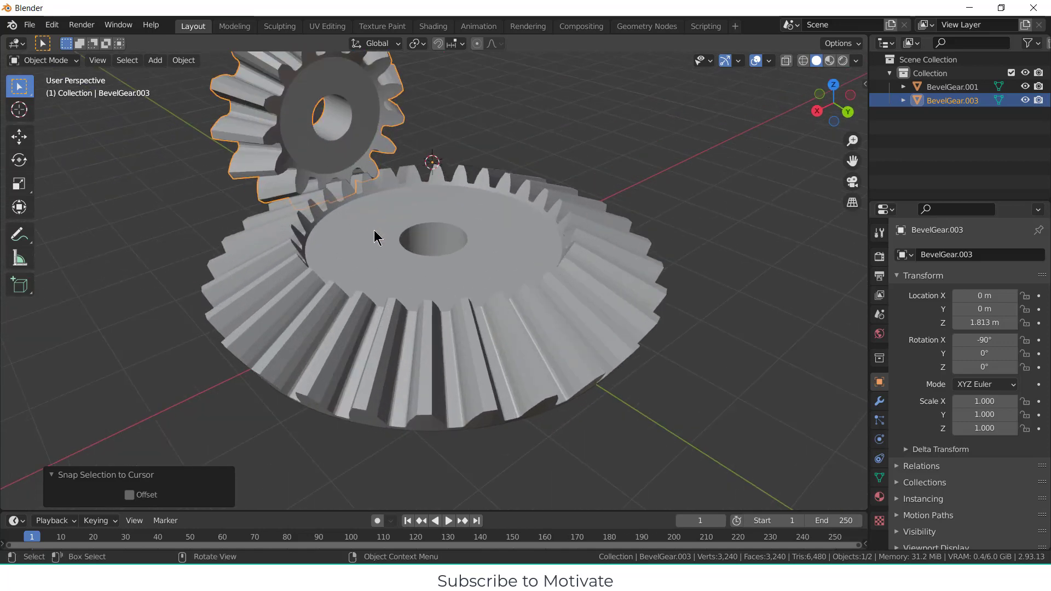
scroll(427, 263, down, 3)
scroll(246, 251, up, 2)
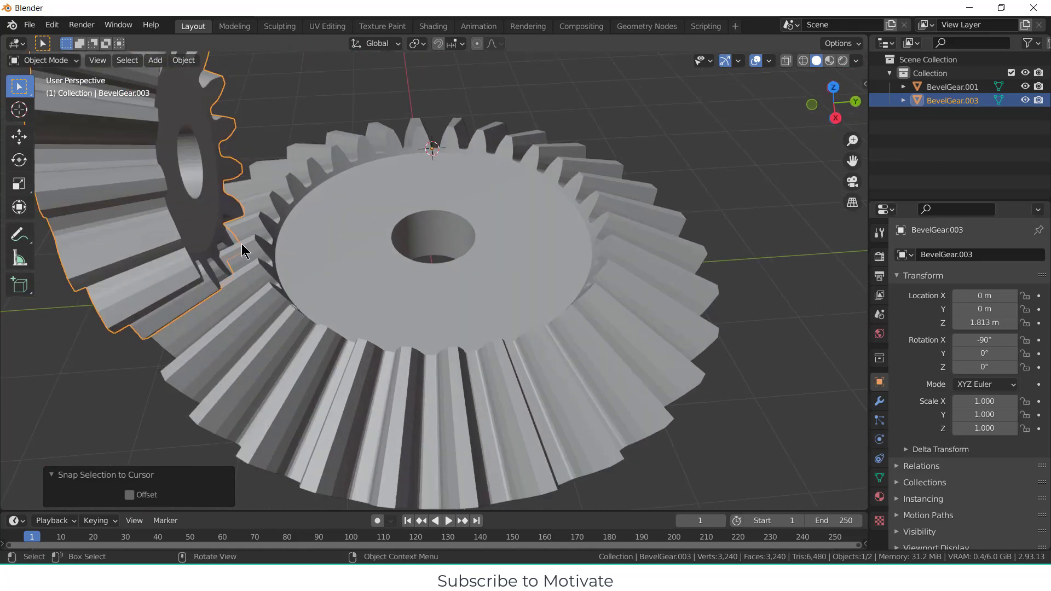
scroll(271, 253, down, 3)
middle_drag(274, 253, 312, 285)
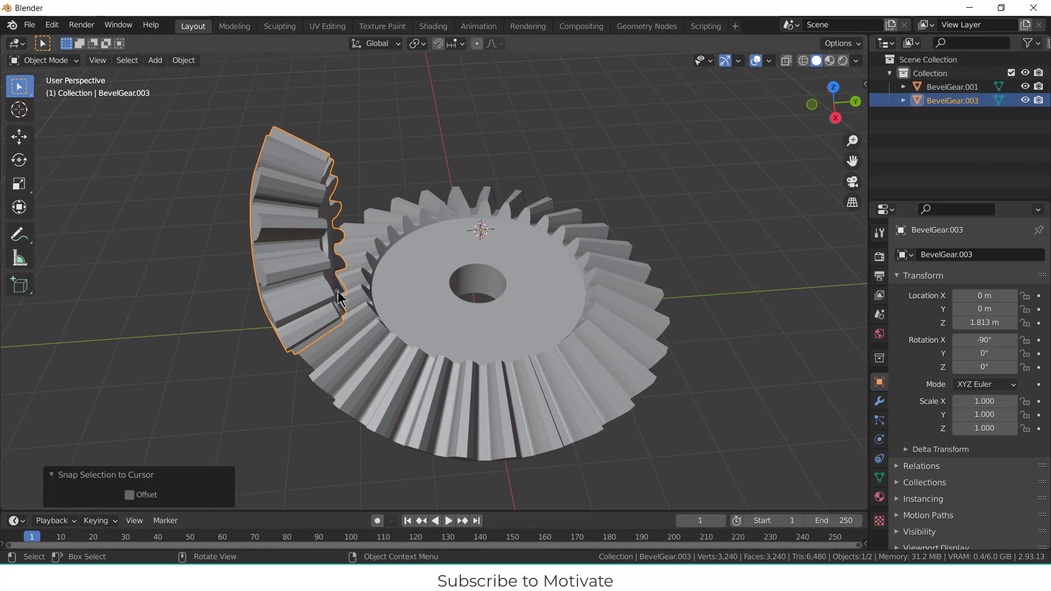
Step: Reopen the small gear's parameters, keep Z2 at 30 and widen it to 1.2 m
right_click(300, 268)
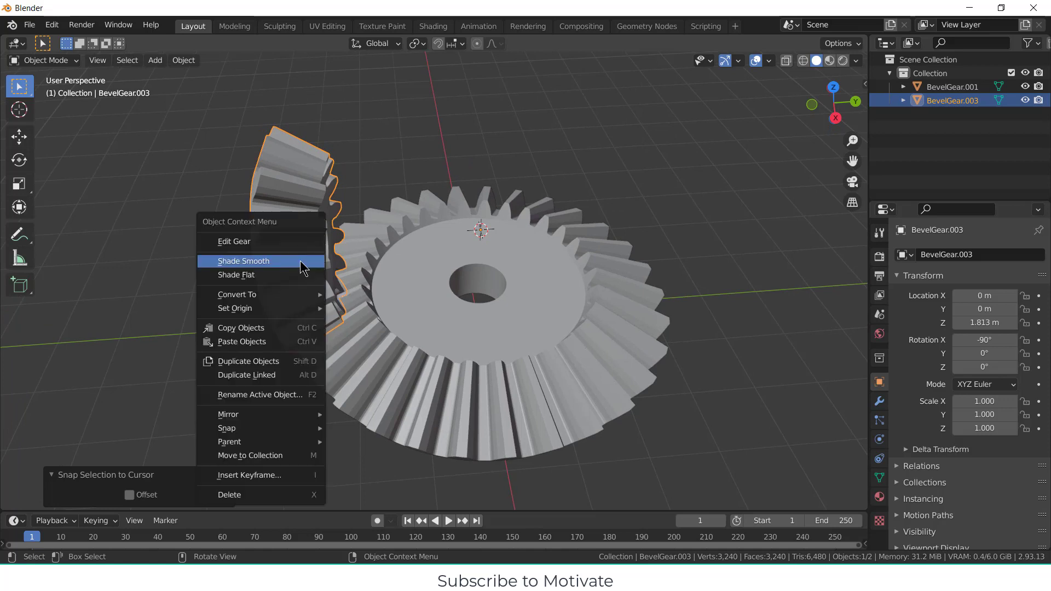
click(278, 241)
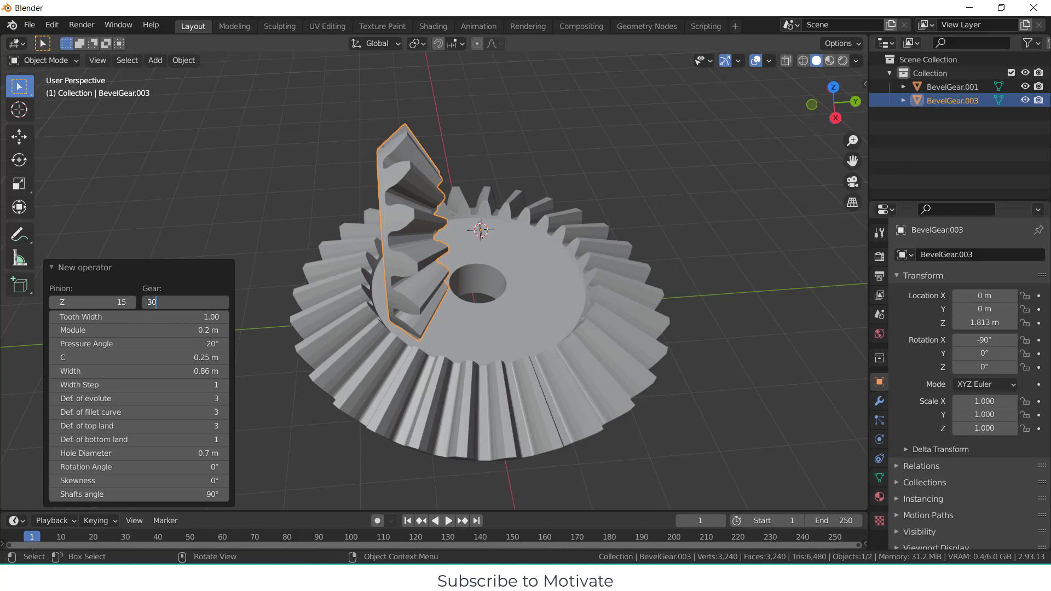
key(Return)
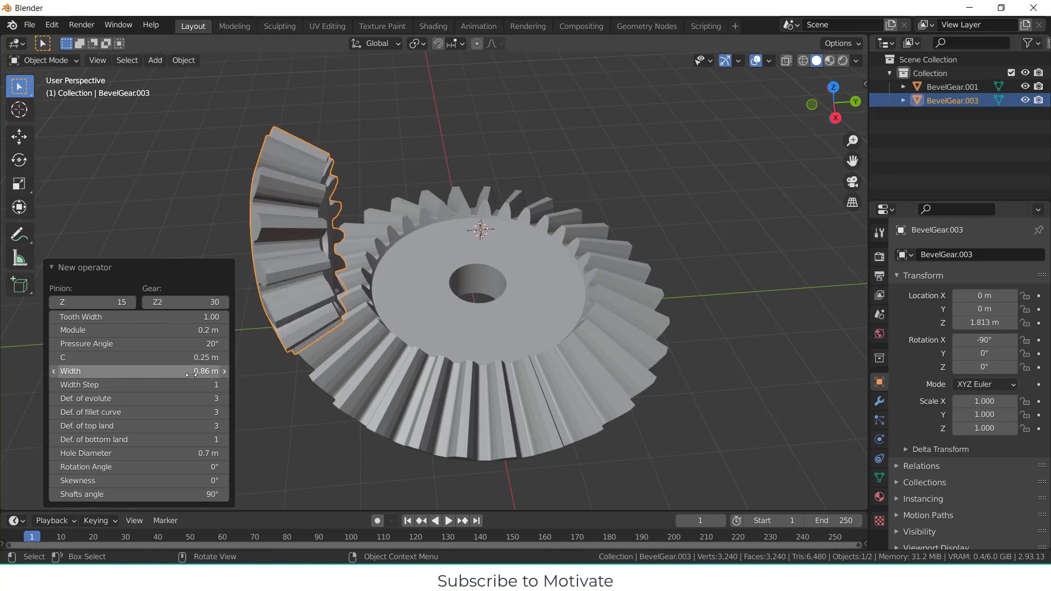
drag(165, 371, 213, 371)
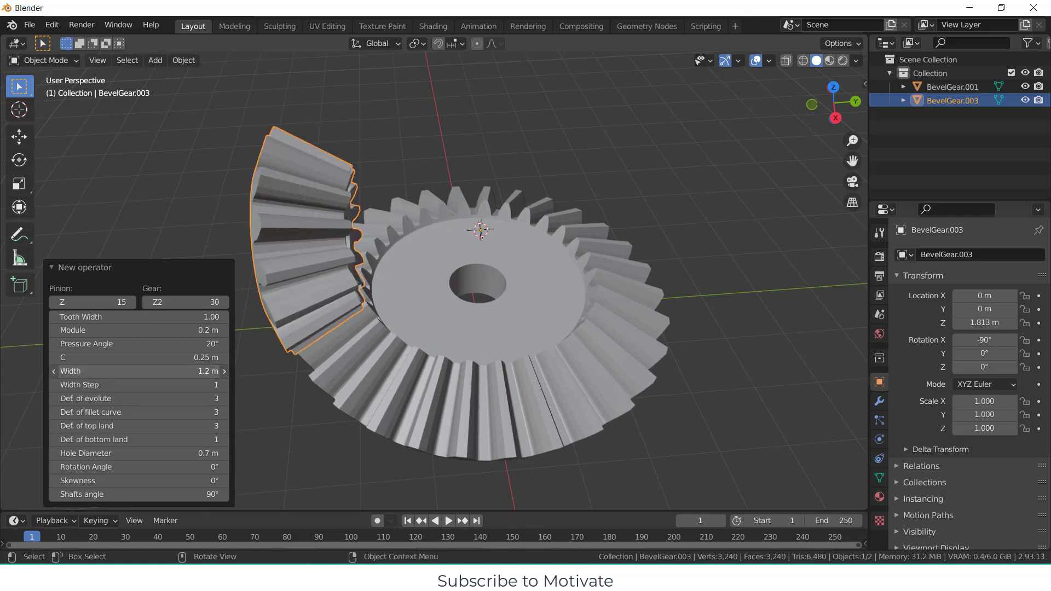
click(733, 389)
middle_drag(727, 387, 432, 230)
Step: Tilt the small bevel gear a few degrees about the global Y axis
scroll(432, 230, up, 2)
click(316, 153)
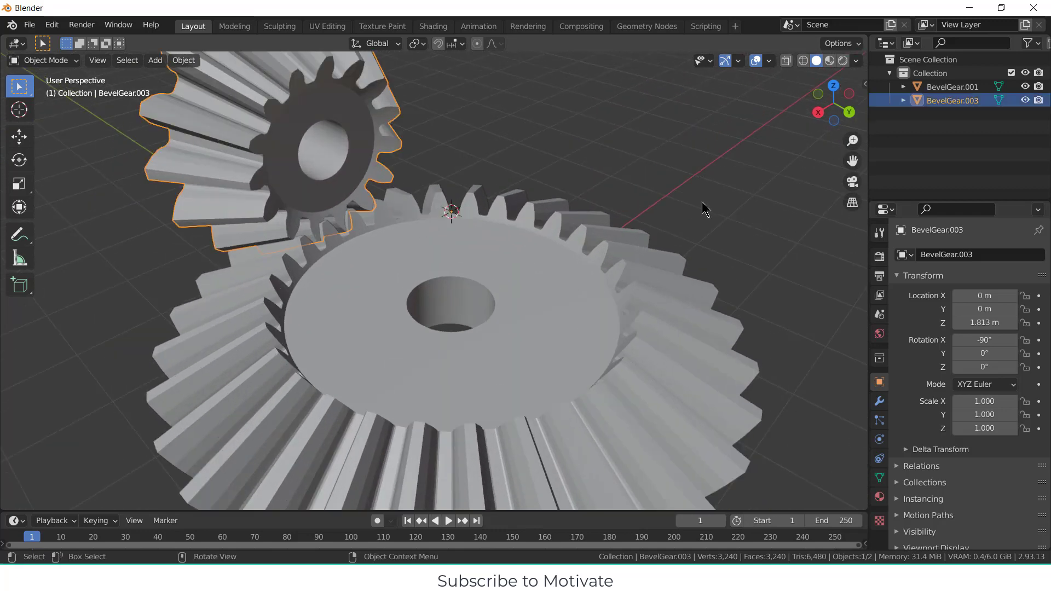
key(r)
key(y)
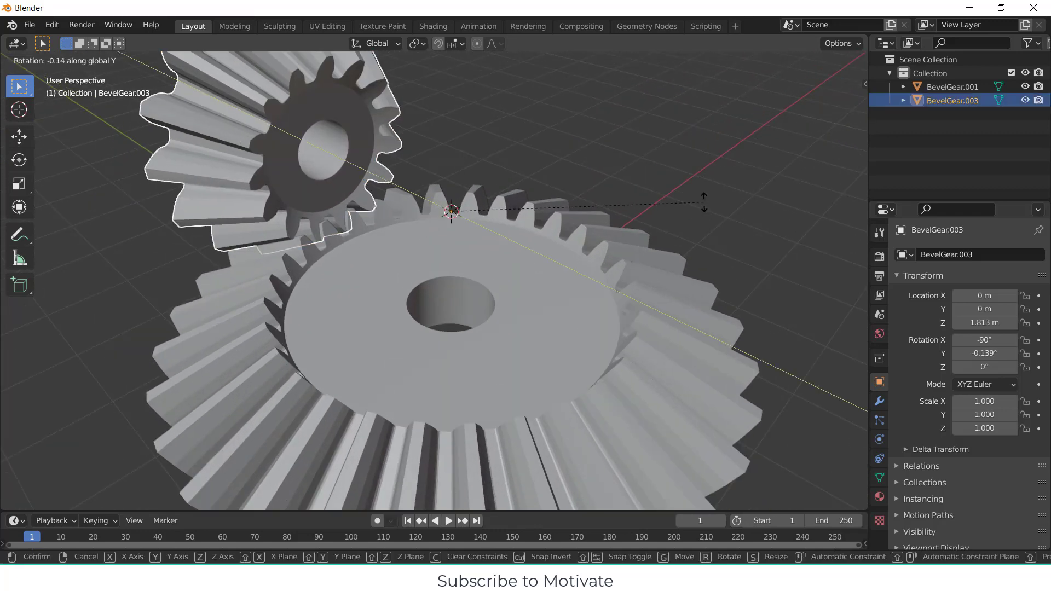
click(679, 216)
middle_drag(607, 141, 562, 145)
scroll(547, 150, up, 4)
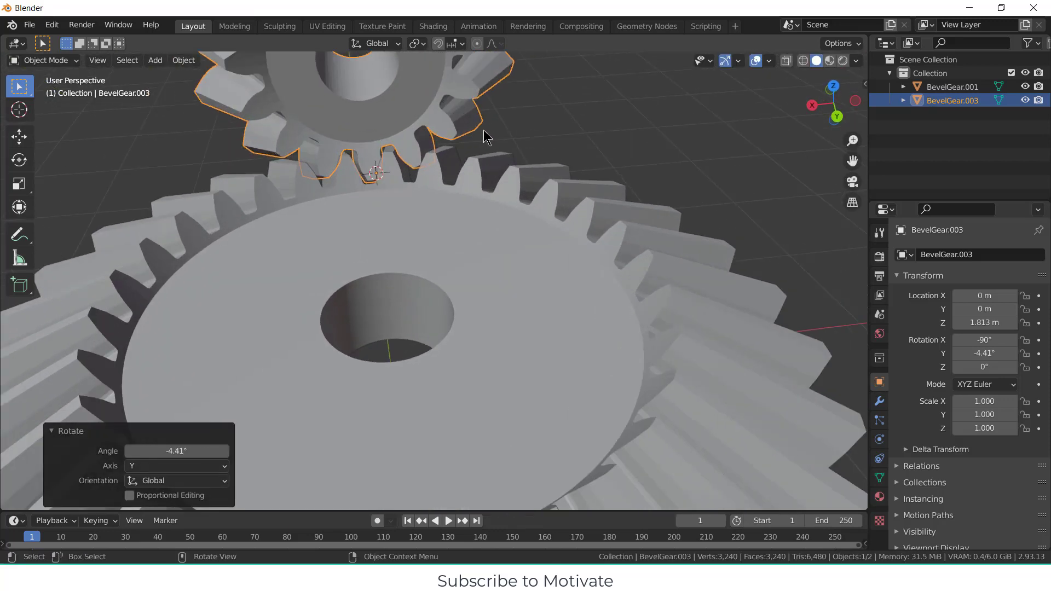
Step: Refine the small gear's Y tilt until it reads -5.35° and the teeth interlock
key(r)
key(y)
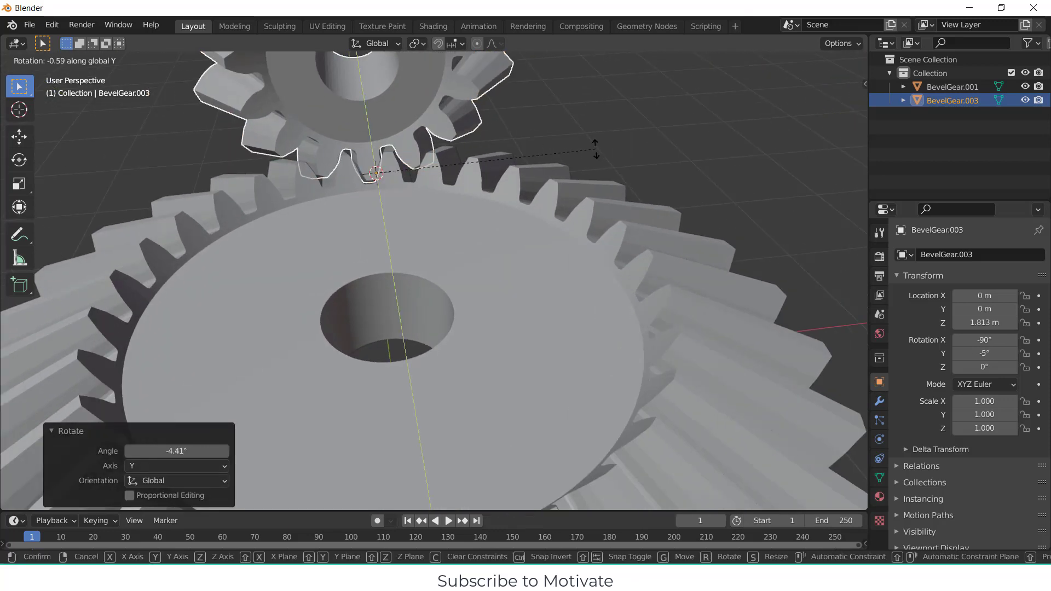
click(593, 148)
middle_drag(602, 140, 624, 158)
key(alt+a)
middle_drag(531, 146, 534, 141)
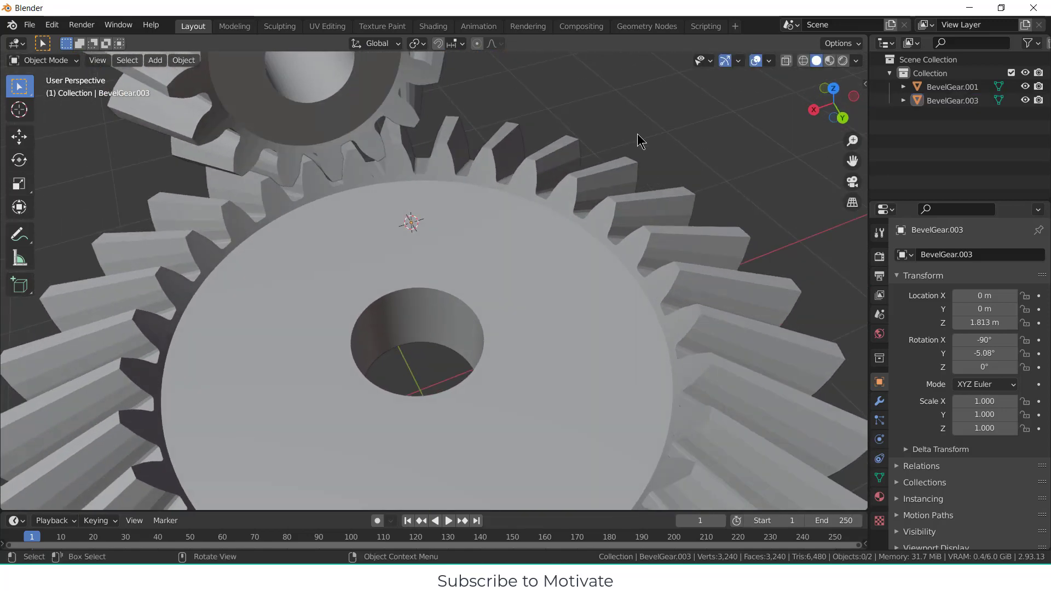
click(406, 124)
key(r)
key(y)
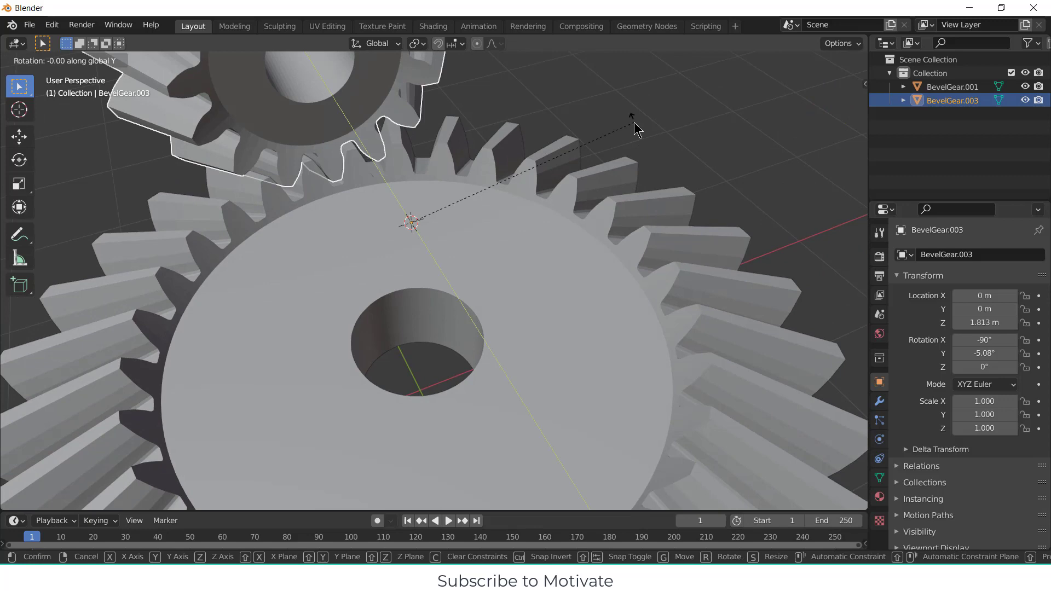
click(629, 131)
click(628, 131)
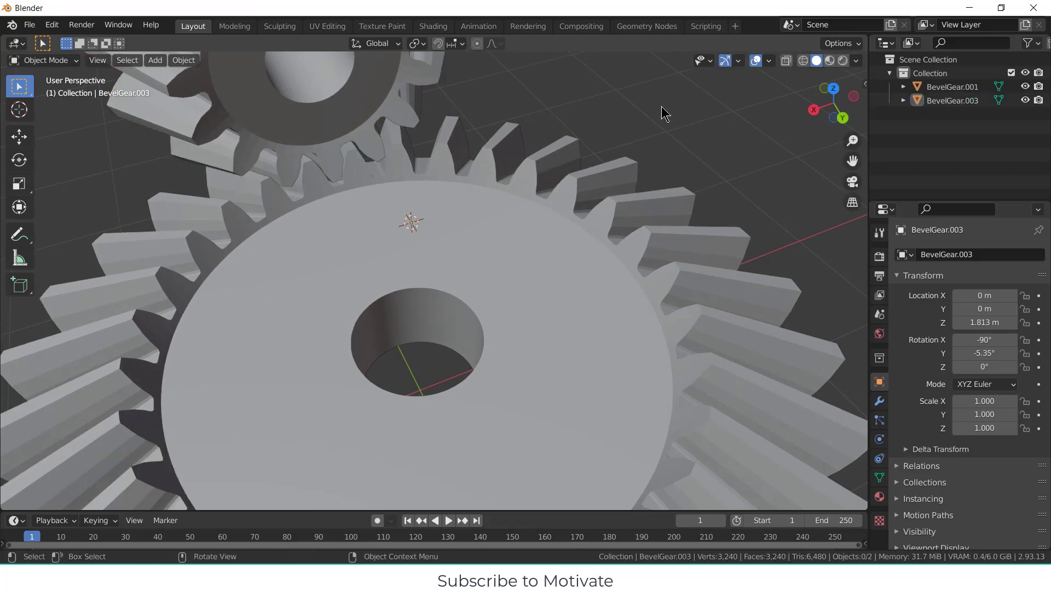
middle_drag(628, 132, 463, 236)
Step: Apply the rotation on both the small and large bevel gears
scroll(462, 237, down, 5)
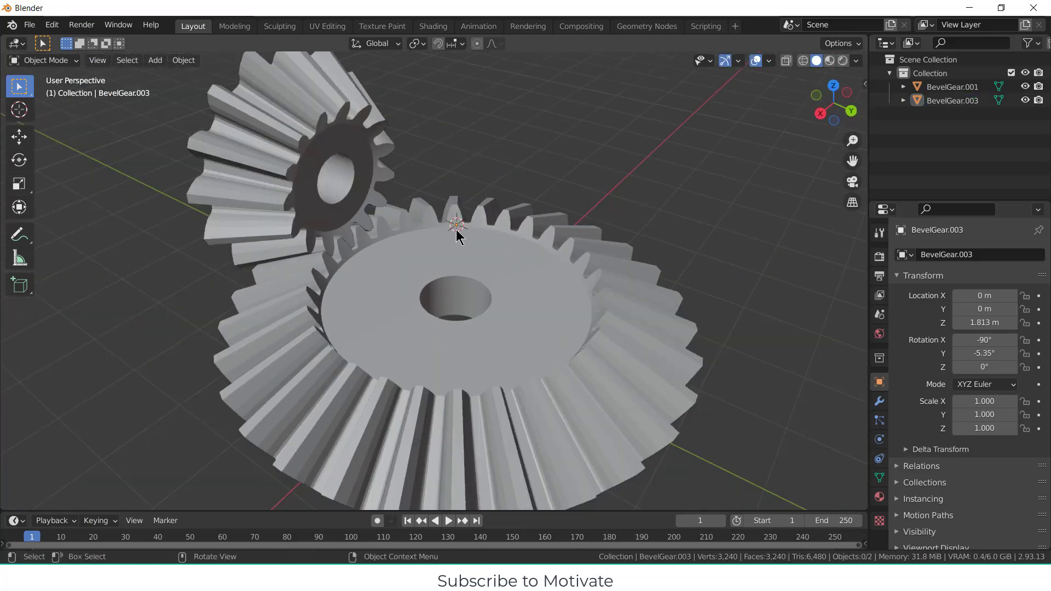
click(418, 189)
key(ctrl+a)
click(508, 195)
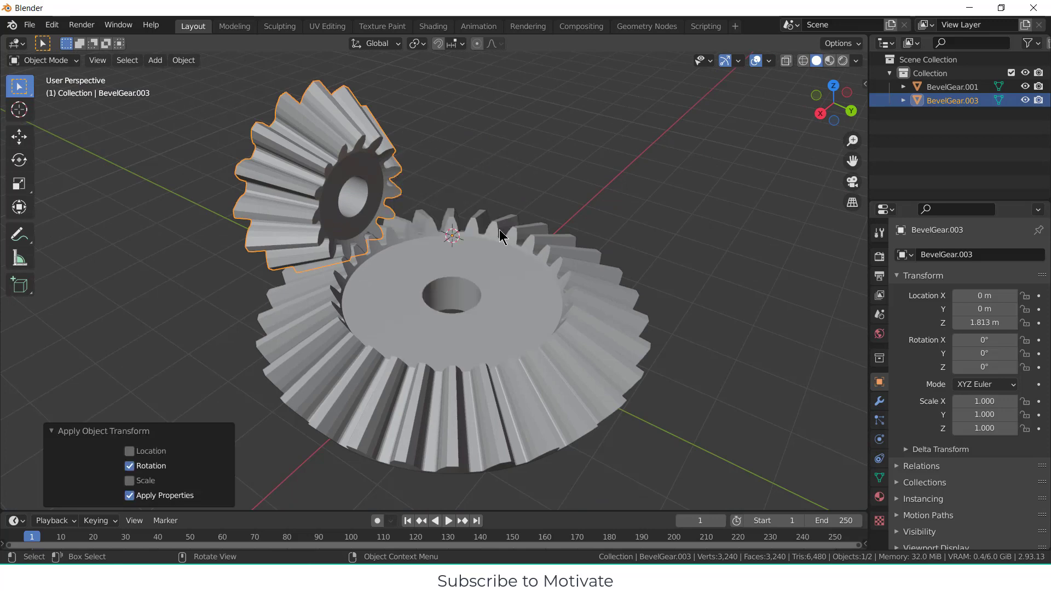
click(491, 272)
key(ctrl+a)
click(492, 272)
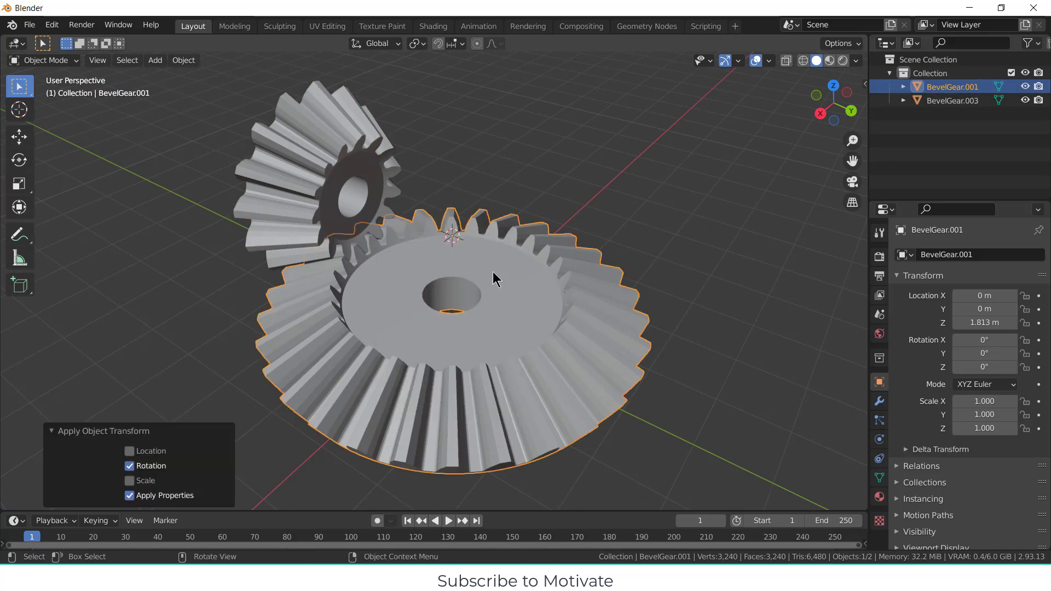
Step: Shade both bevel gears smooth
right_click(492, 272)
click(492, 272)
right_click(493, 272)
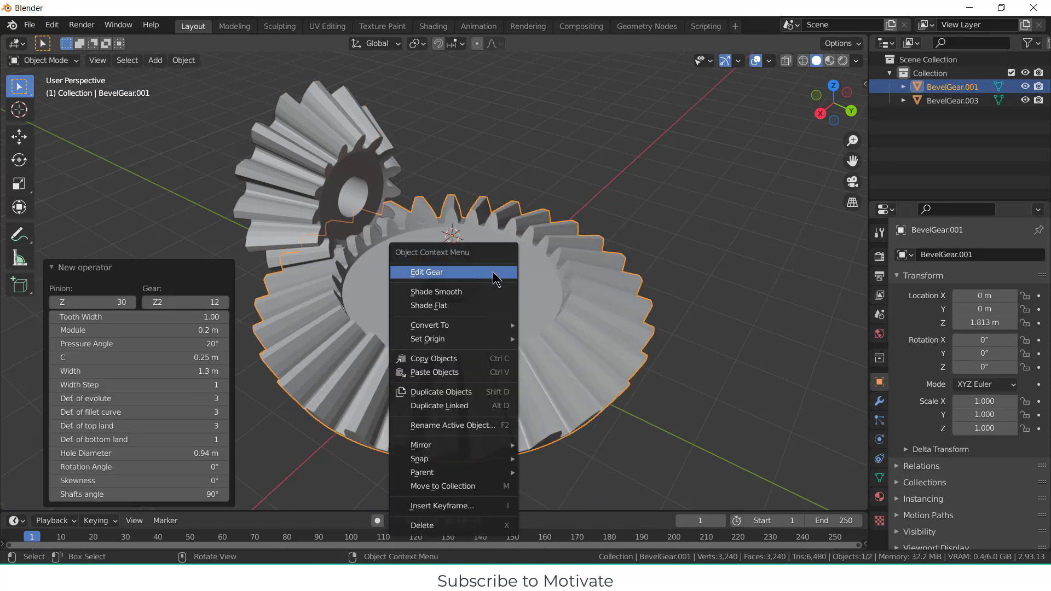
click(454, 291)
right_click(296, 147)
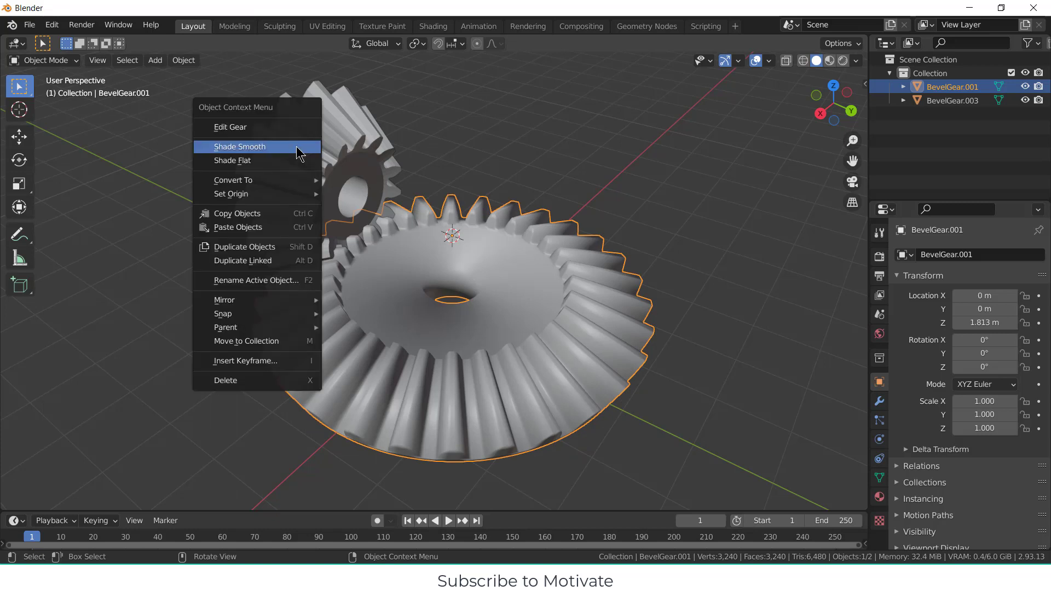
key(Escape)
click(323, 164)
right_click(322, 165)
click(323, 163)
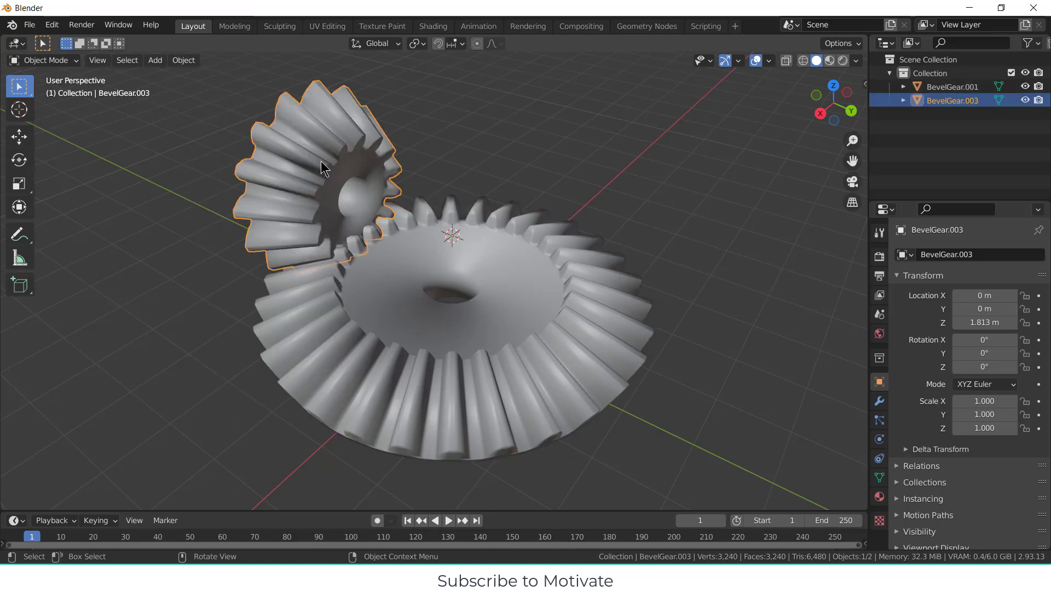
Step: Enable 30° Auto Smooth in the mesh data normals for both gears
scroll(933, 528, down, 2)
click(879, 479)
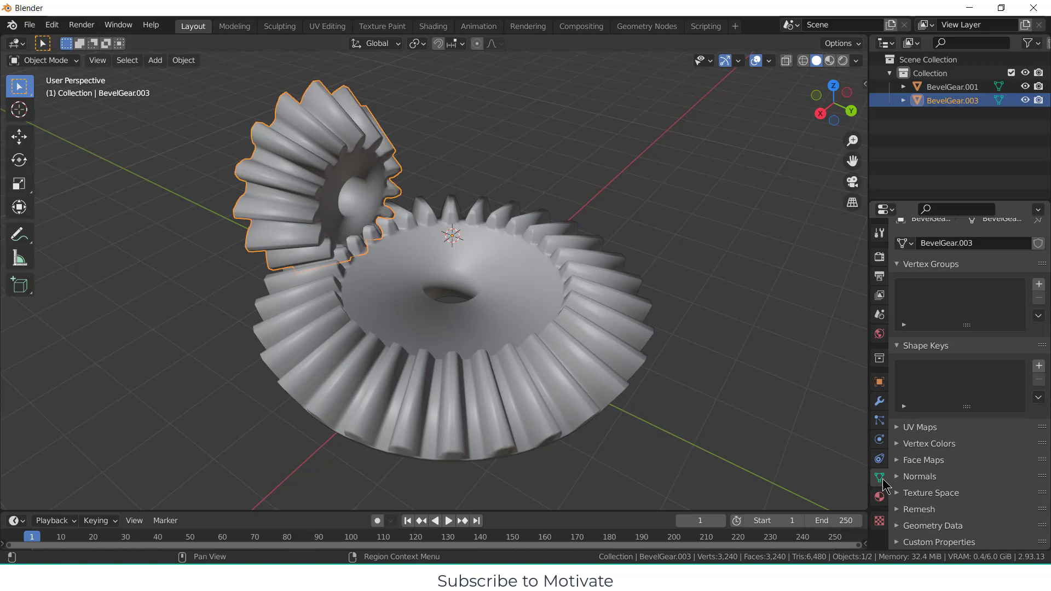
click(940, 478)
click(594, 402)
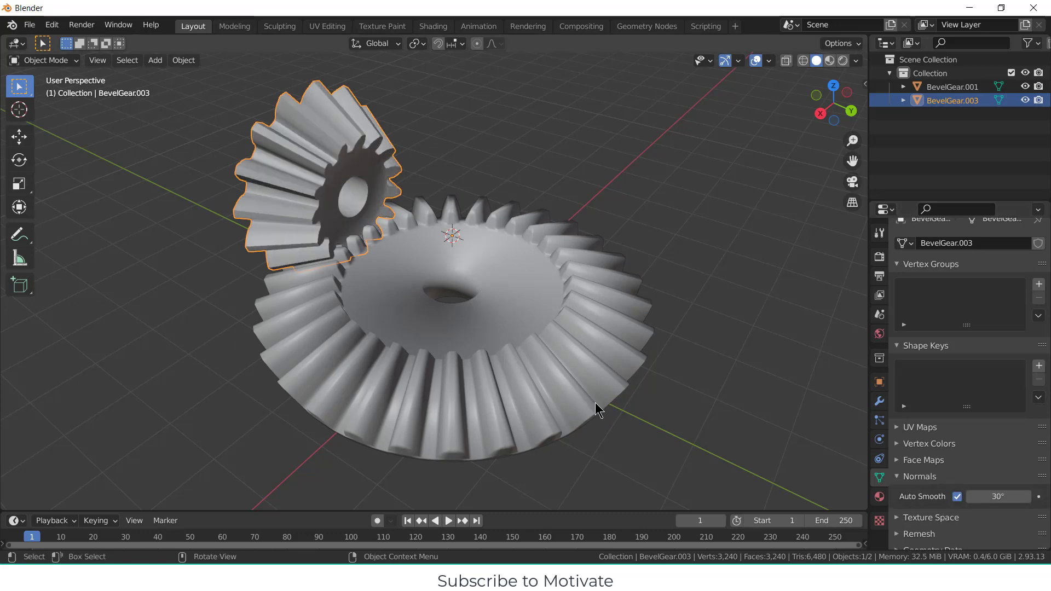
click(956, 497)
mouse_move(603, 373)
middle_down()
mouse_move(393, 239)
mouse_move(425, 228)
mouse_move(517, 155)
mouse_move(434, 258)
middle_up()
scroll(390, 238, up, 5)
scroll(452, 248, down, 3)
scroll(503, 247, down, 2)
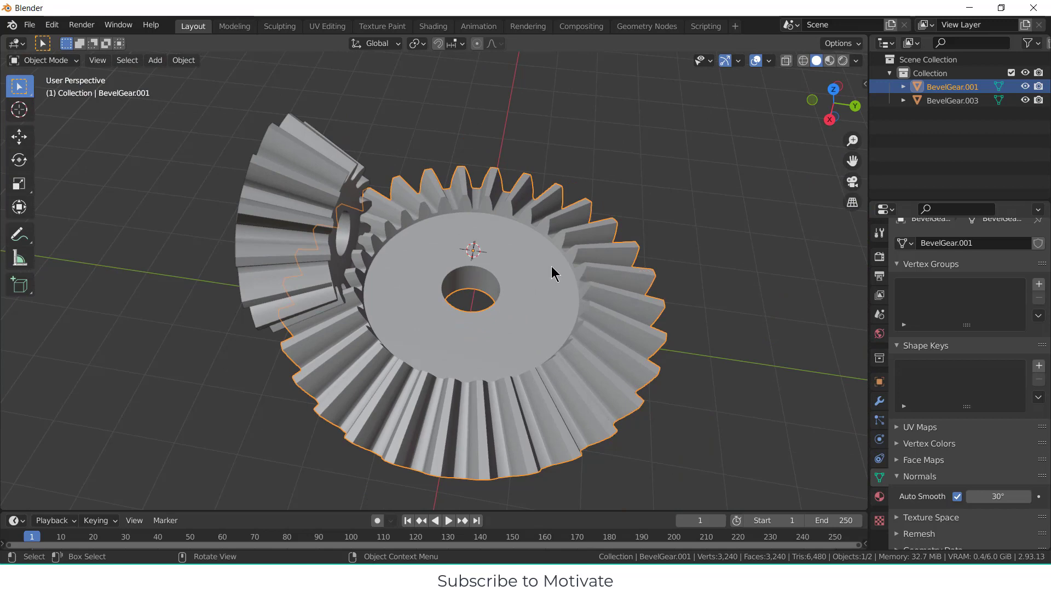
middle_drag(554, 272, 323, 234)
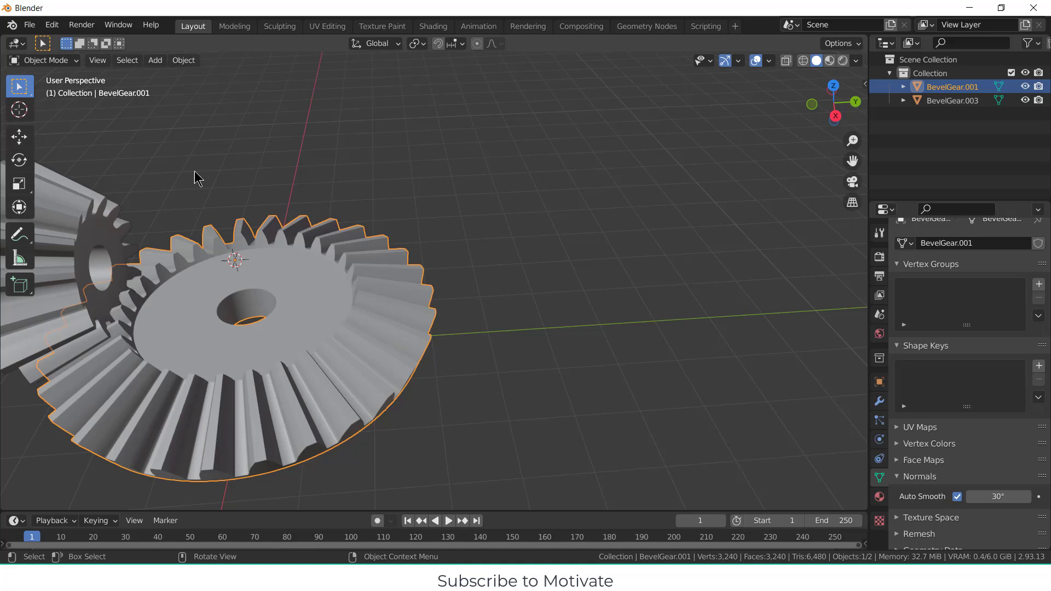
Step: Add a GearGenMaster spur gear and raise its tooth count to 15
click(155, 60)
mouse_move(167, 76)
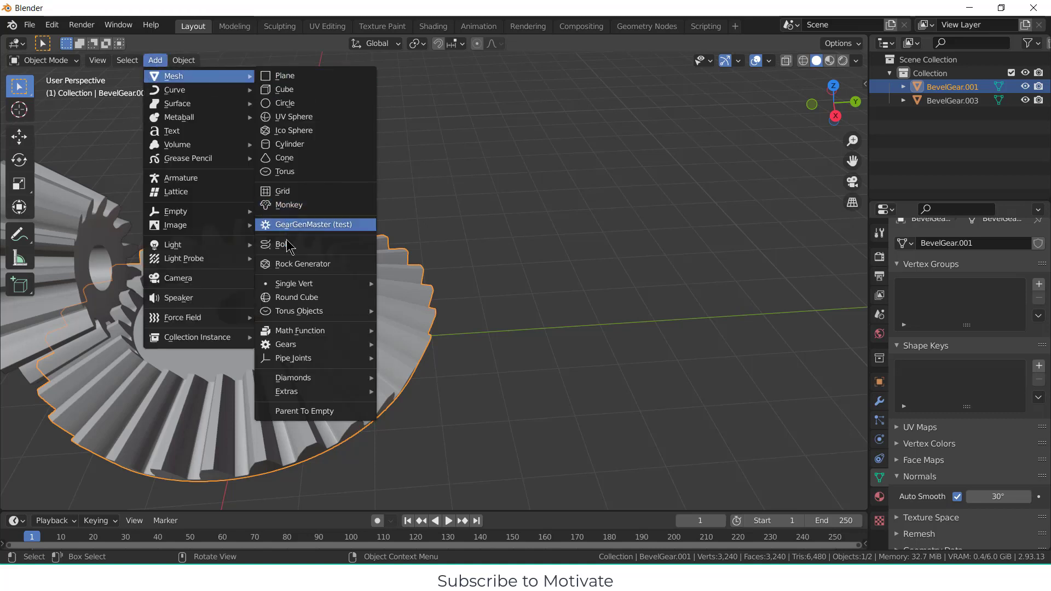
click(300, 227)
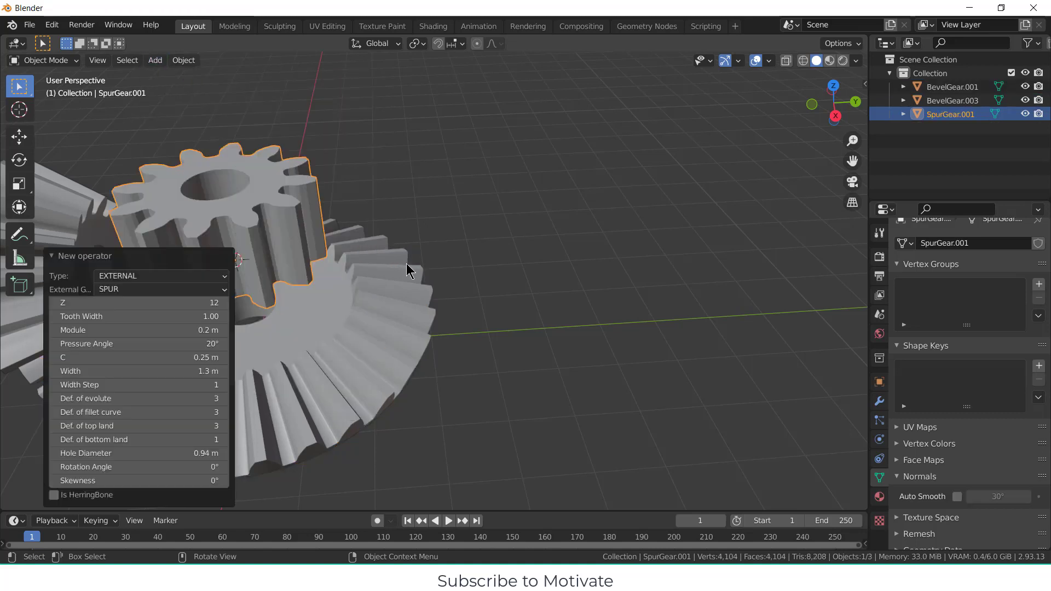
scroll(446, 277, down, 3)
middle_drag(445, 277, 462, 242)
scroll(226, 219, up, 3)
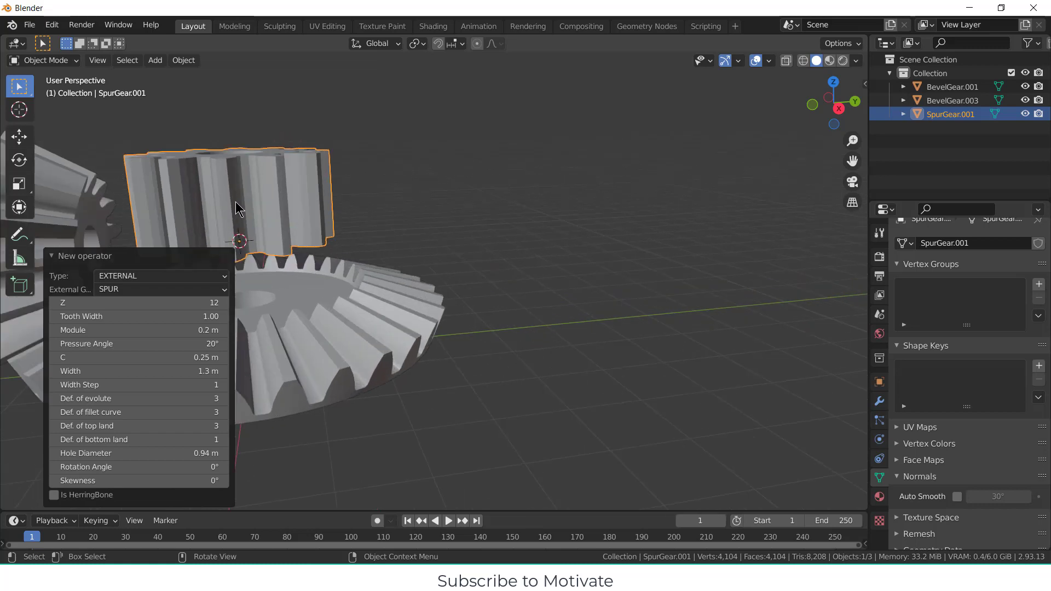
middle_drag(226, 219, 226, 298)
click(226, 302)
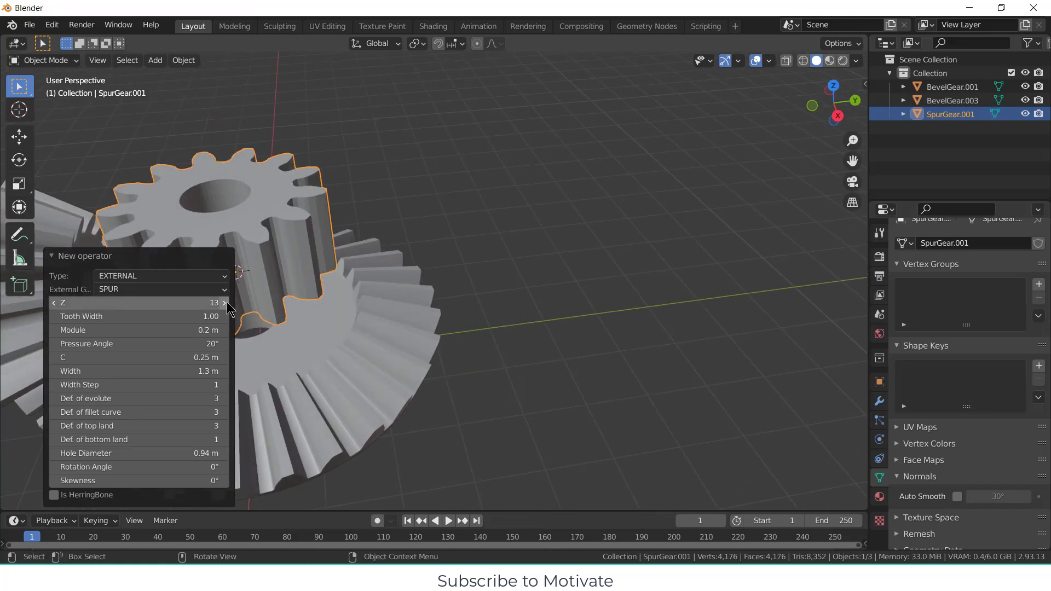
click(226, 302)
middle_drag(227, 306, 376, 215)
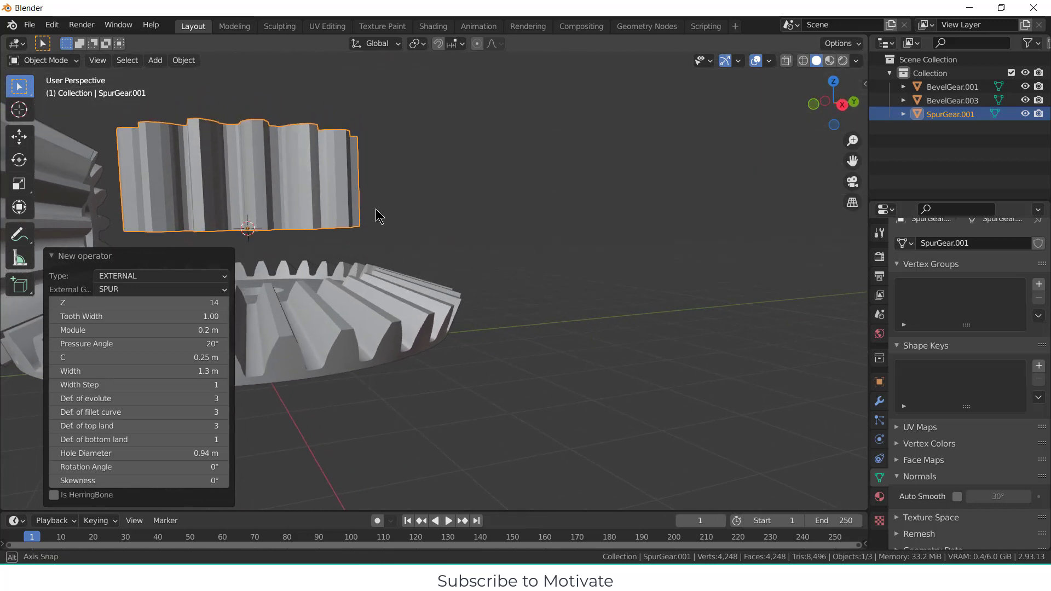
click(224, 302)
middle_drag(425, 260, 509, 248)
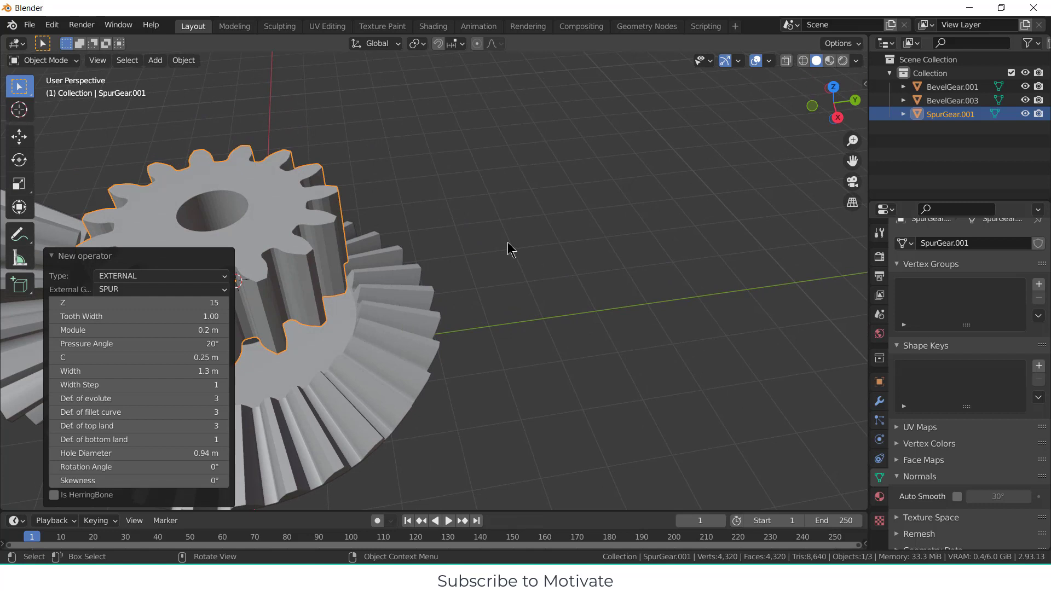
click(509, 249)
Step: Lower the spur gear 0.8136 m on Z and view it from the top
click(303, 247)
key(g)
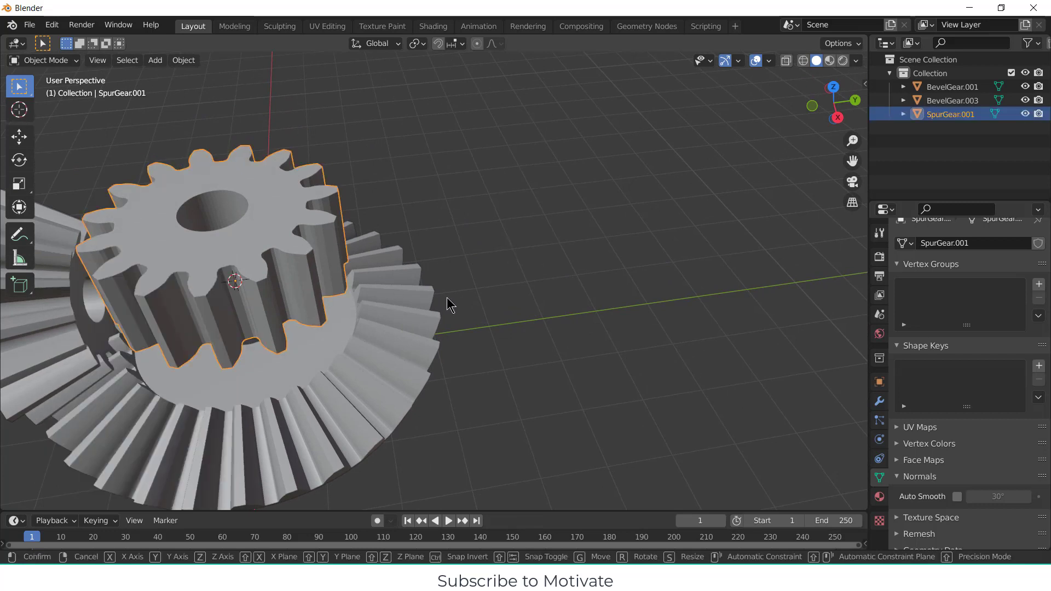
key(z)
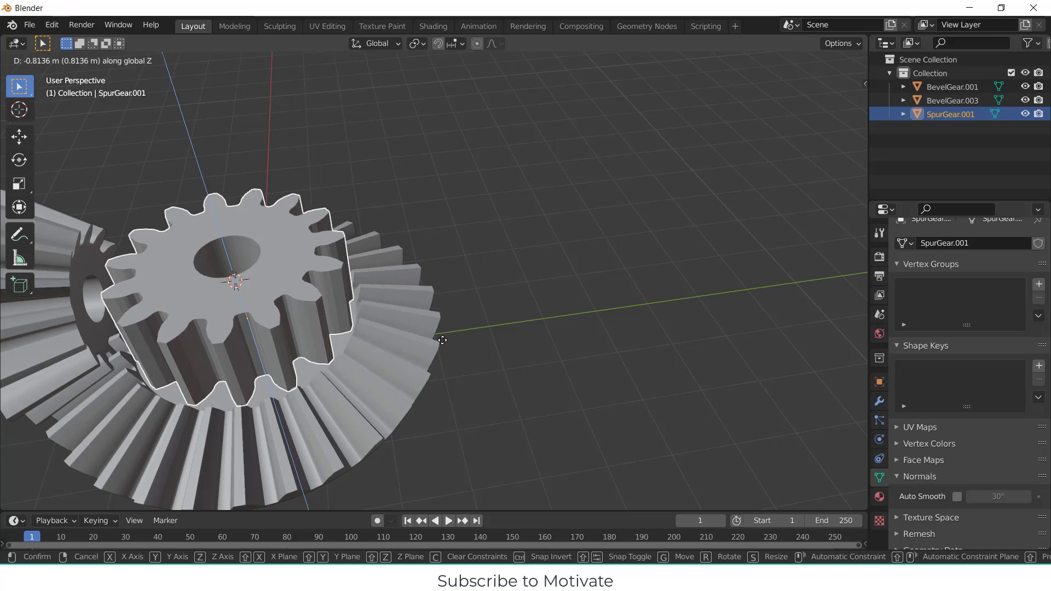
click(444, 344)
middle_drag(444, 343, 474, 323)
key(KP_7)
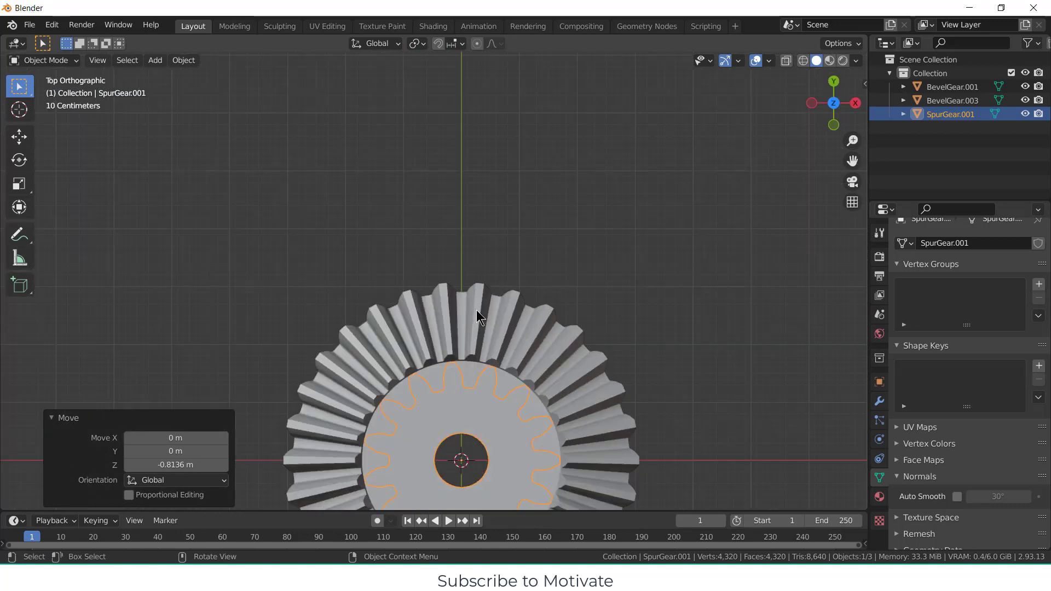
scroll(479, 315, down, 4)
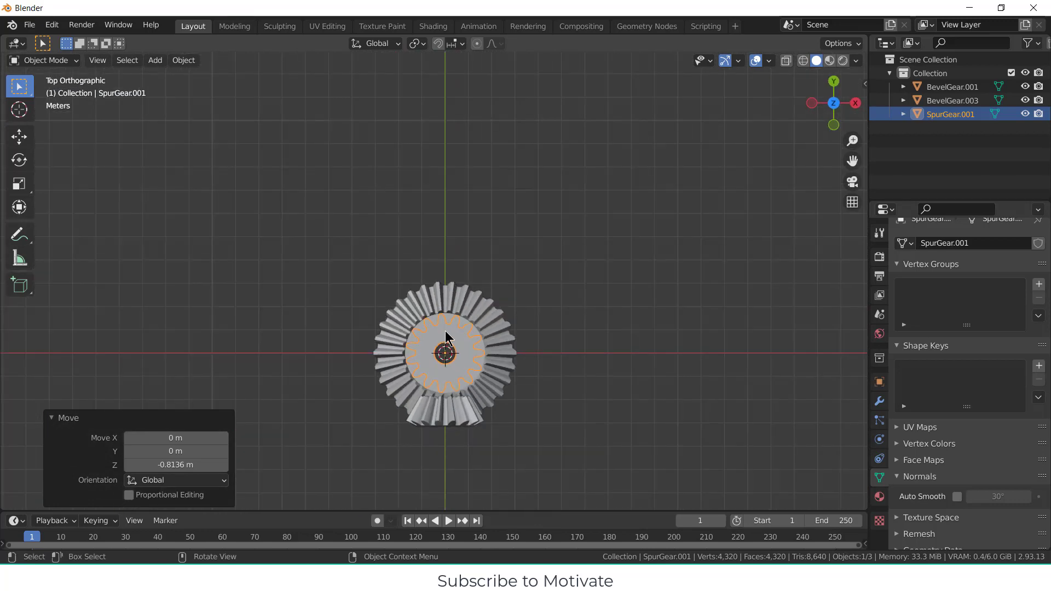
Step: Add a new spur gear and set its tooth count to 40
click(162, 65)
mouse_move(164, 74)
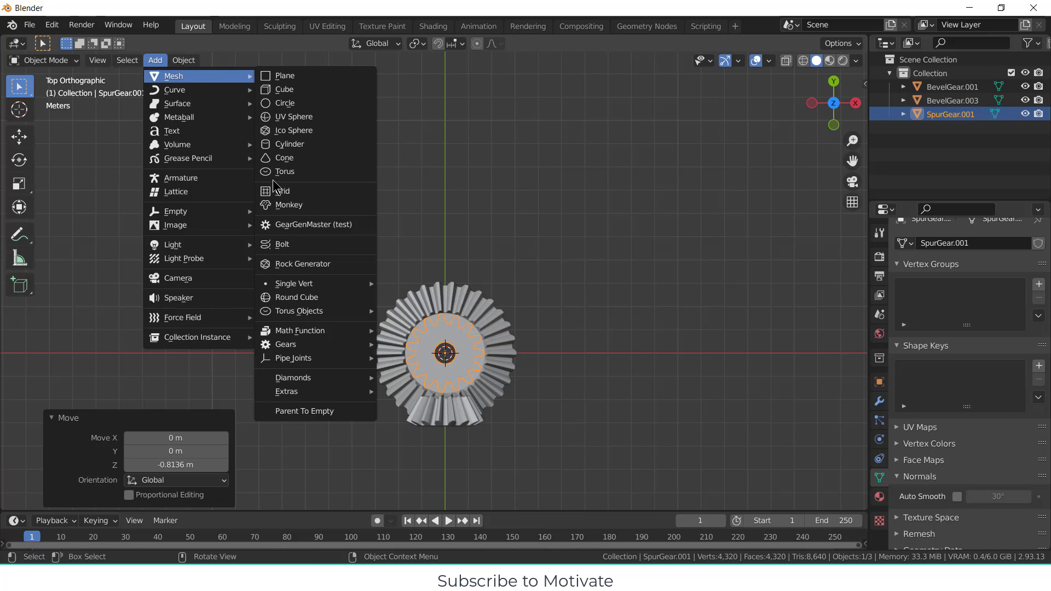
click(280, 231)
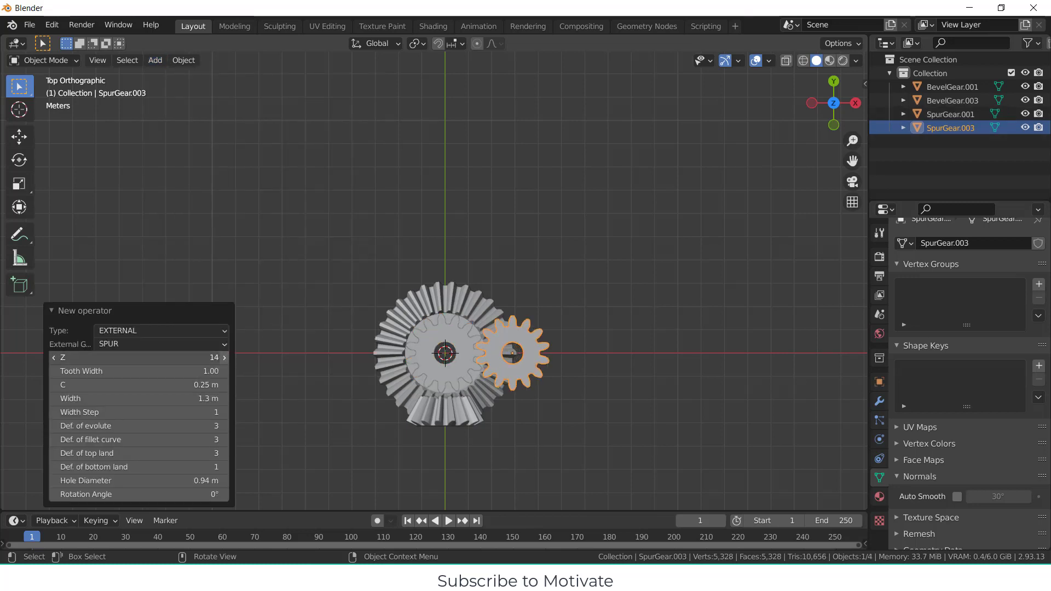
click(227, 361)
click(227, 362)
click(227, 361)
click(227, 361)
click(227, 361)
click(227, 362)
click(227, 361)
click(227, 361)
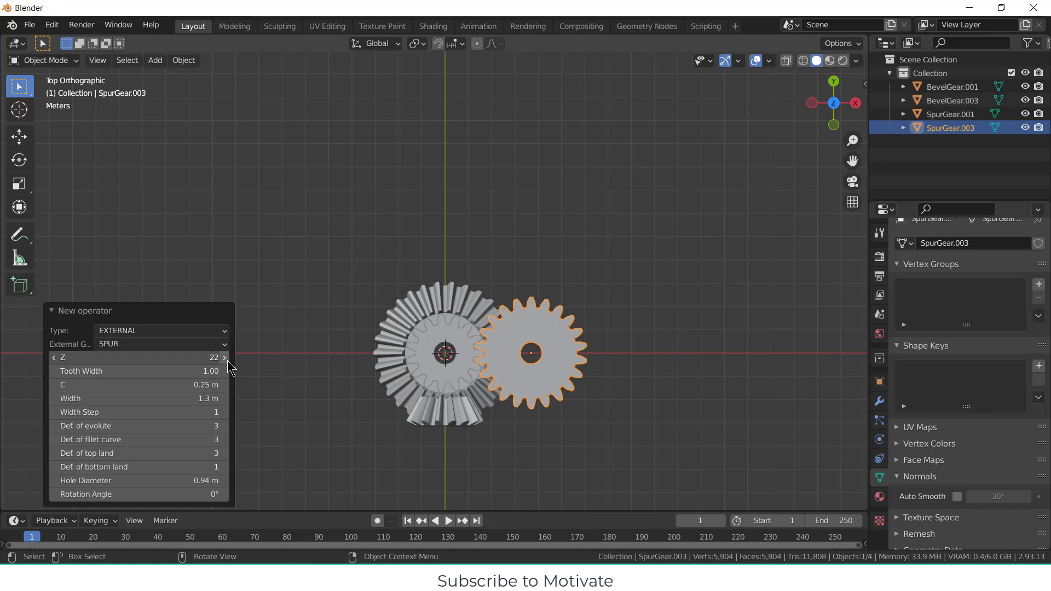
click(227, 361)
click(227, 361)
click(228, 361)
click(227, 361)
click(227, 361)
click(227, 361)
click(227, 362)
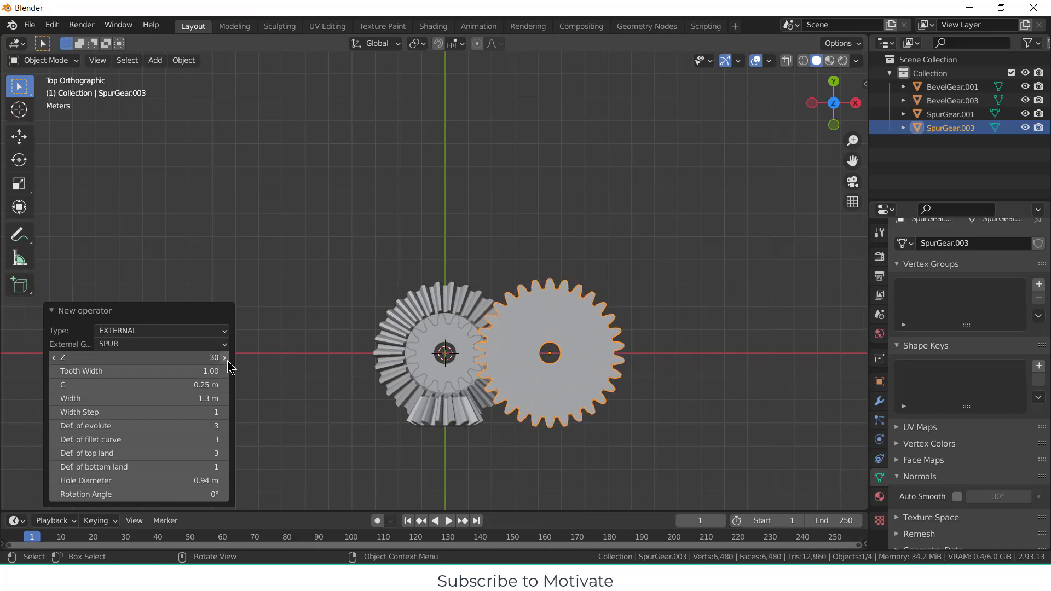
click(224, 357)
click(224, 357)
click(224, 358)
click(224, 358)
click(224, 357)
click(225, 357)
click(224, 357)
click(224, 357)
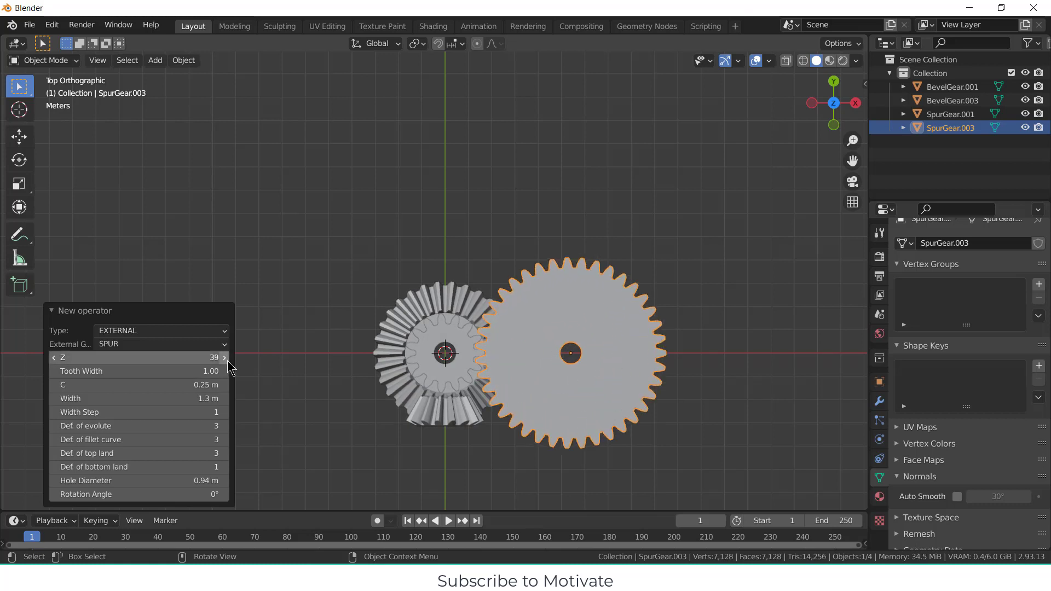
click(224, 357)
click(224, 358)
click(224, 357)
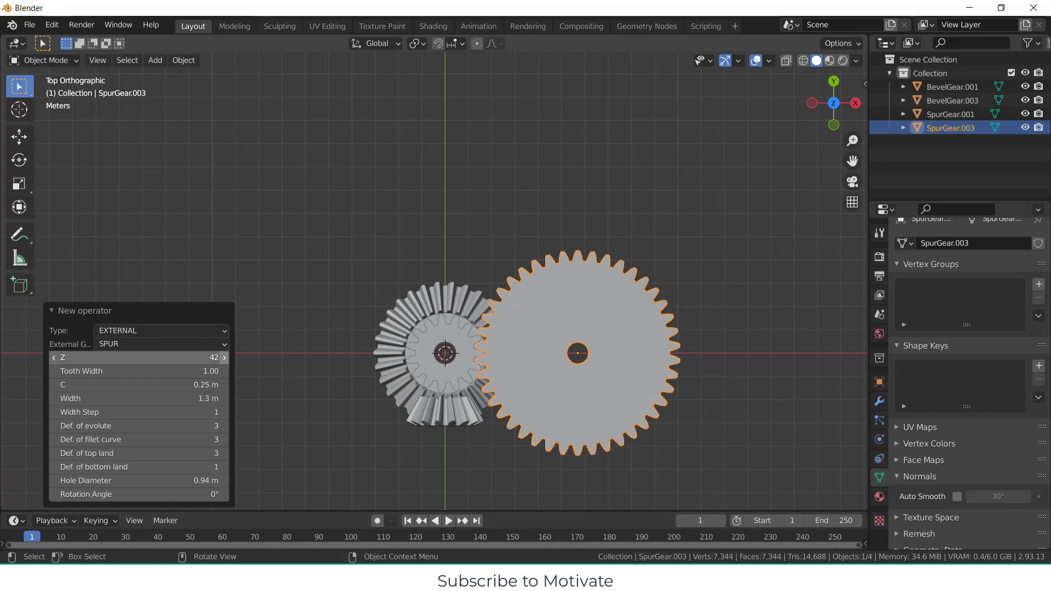
click(55, 357)
click(54, 357)
Step: Rotate the new gear 90° on Z around the 3D cursor, then view from top
middle_drag(474, 422, 334, 324)
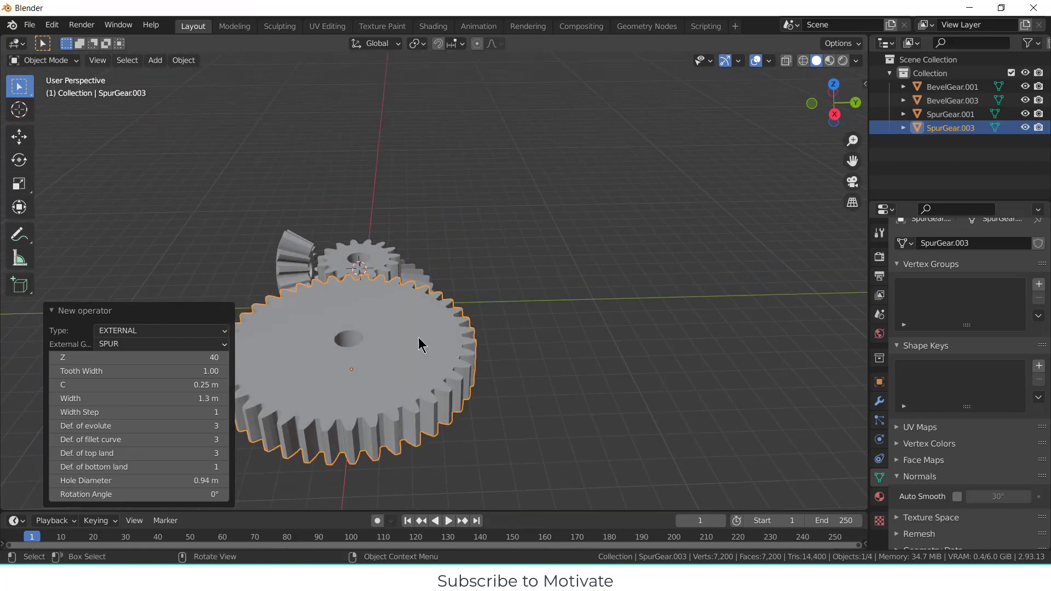
click(417, 43)
click(444, 71)
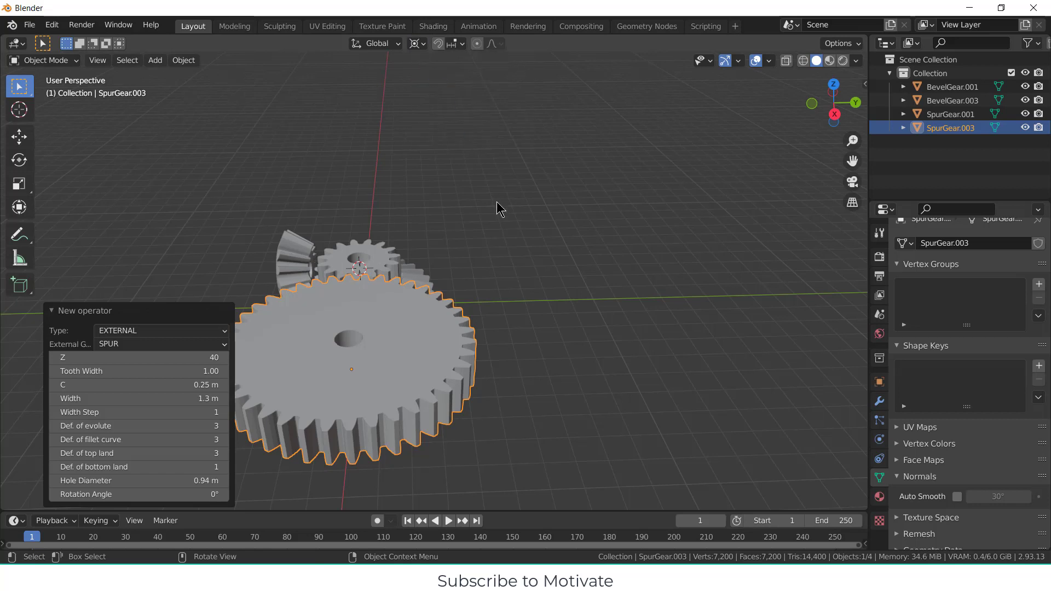
key(r)
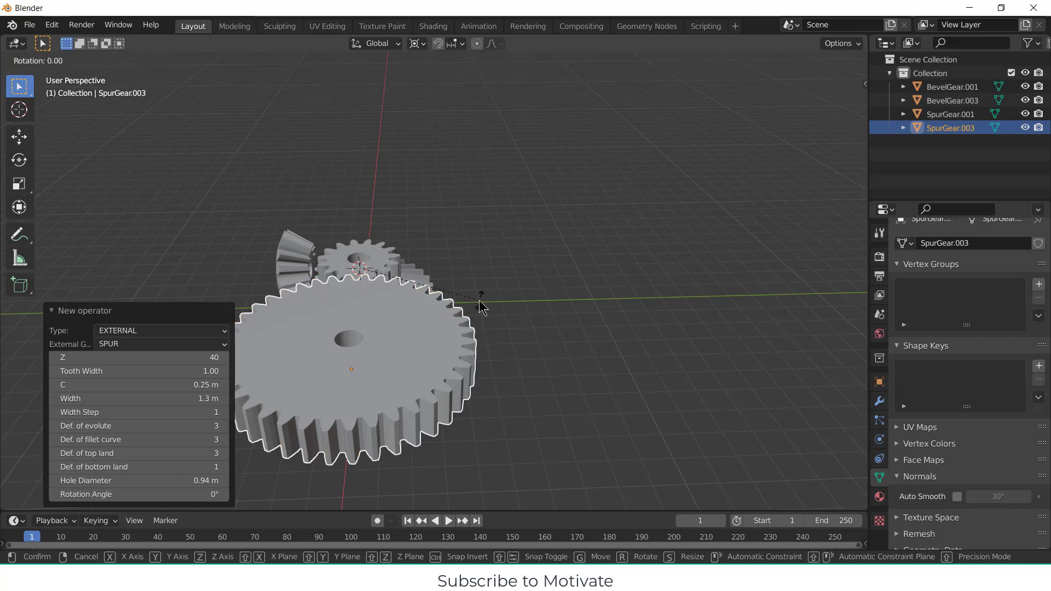
key(z)
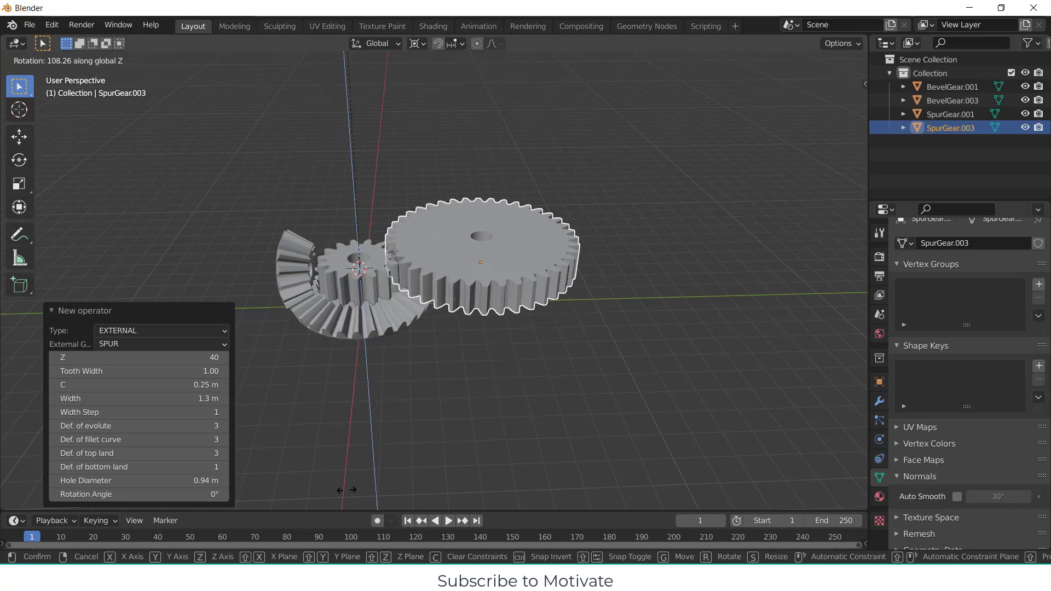
text(90)
key(Return)
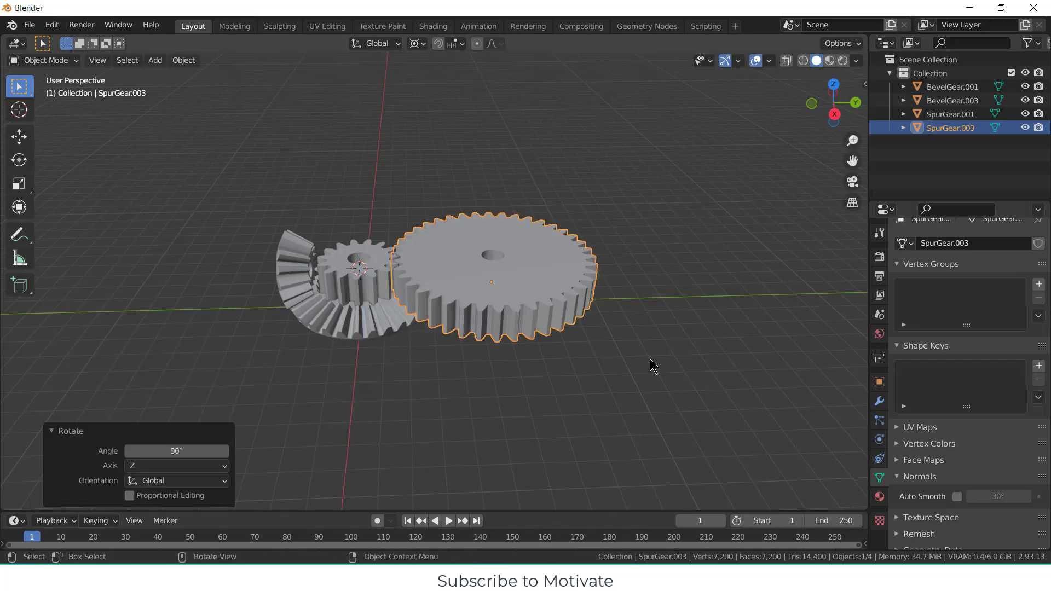
key(KP_7)
scroll(509, 314, up, 4)
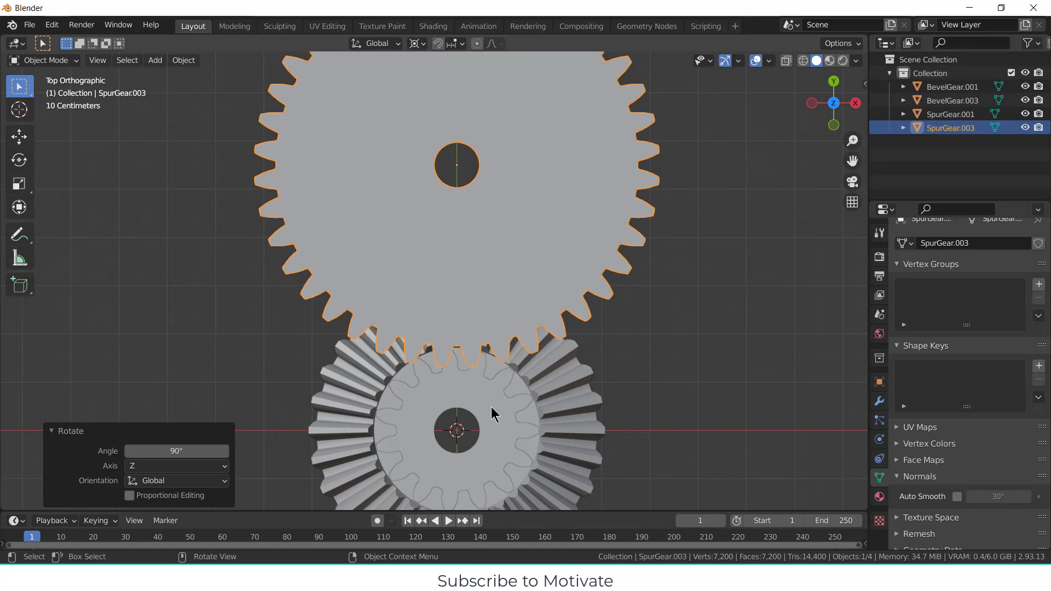
Step: With pivot back on the object origin, turn SpurGear.003 about -2.6° on Z to mesh its teeth
click(525, 293)
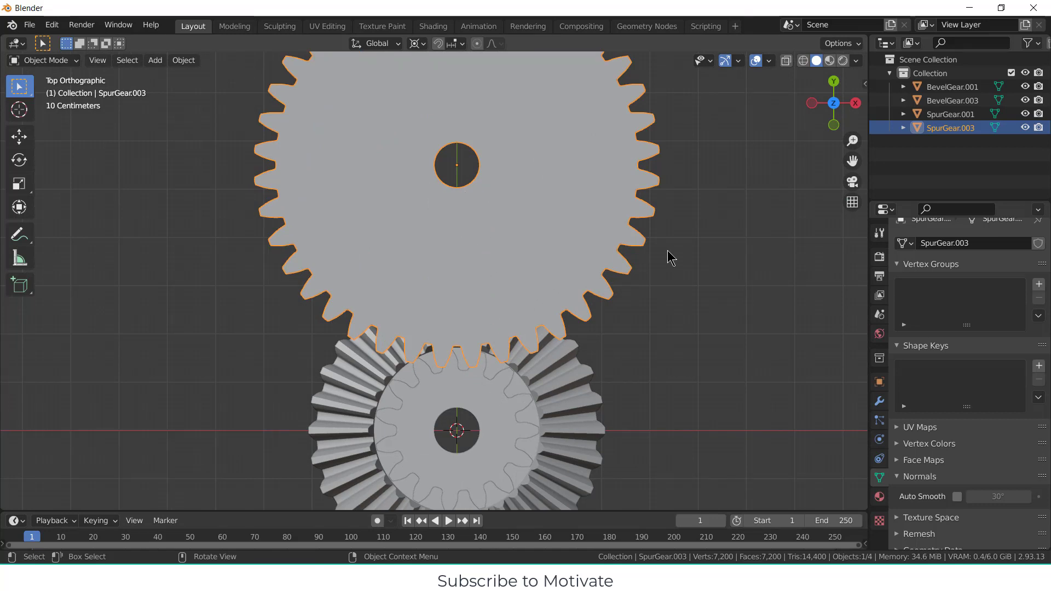
click(417, 43)
click(443, 77)
key(r)
key(z)
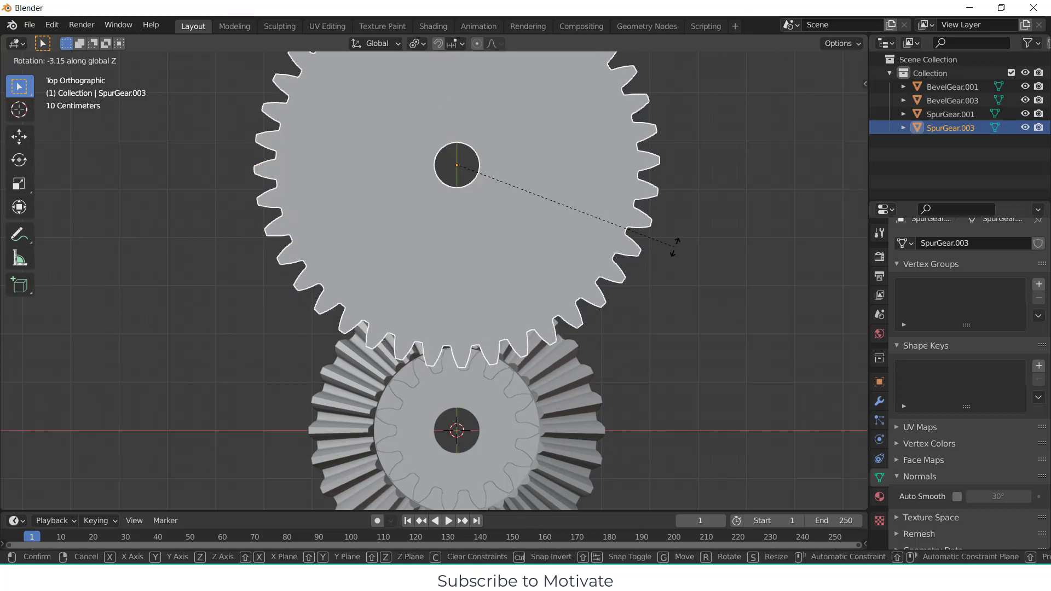
click(683, 251)
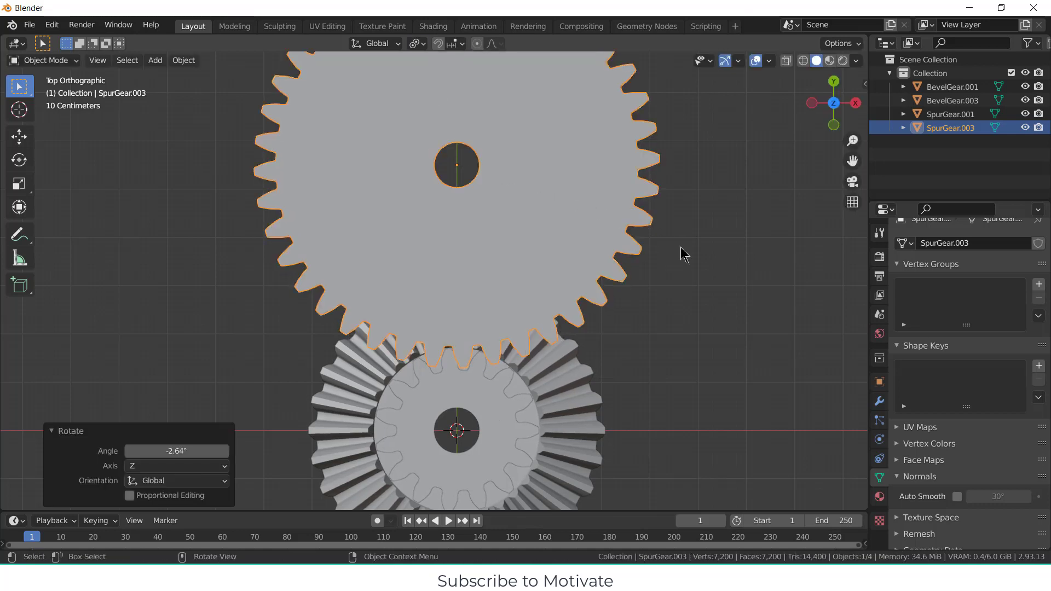
scroll(455, 365, up, 1)
scroll(455, 366, up, 4)
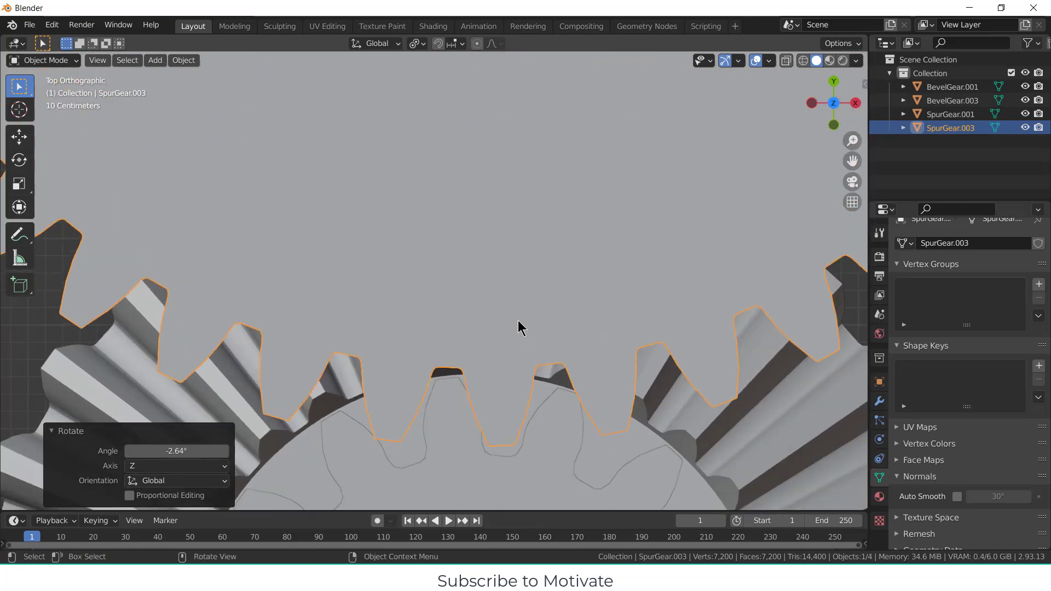
scroll(629, 364, up, 1)
key(r)
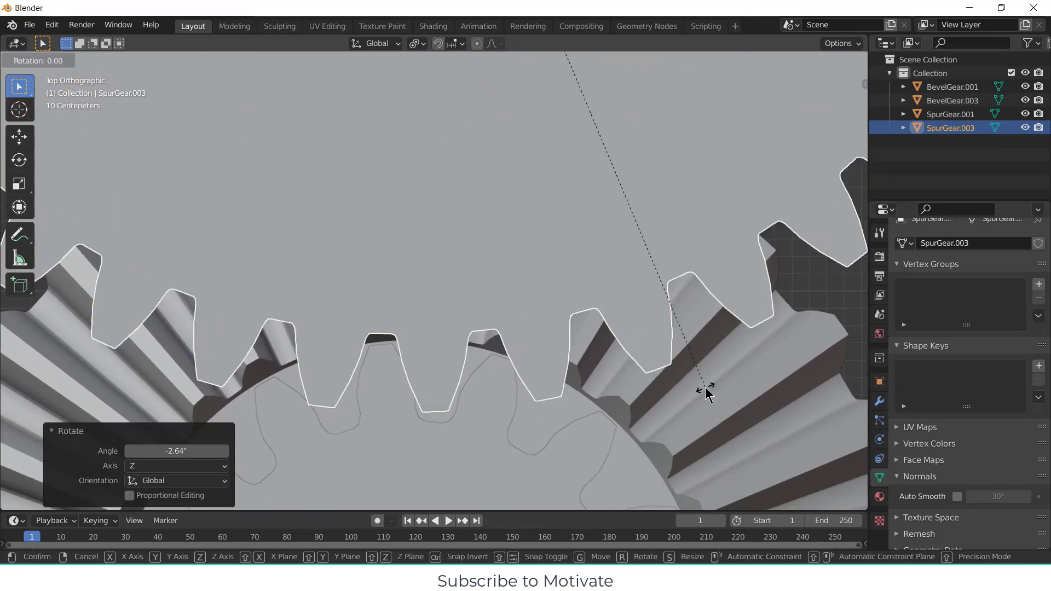
key(z)
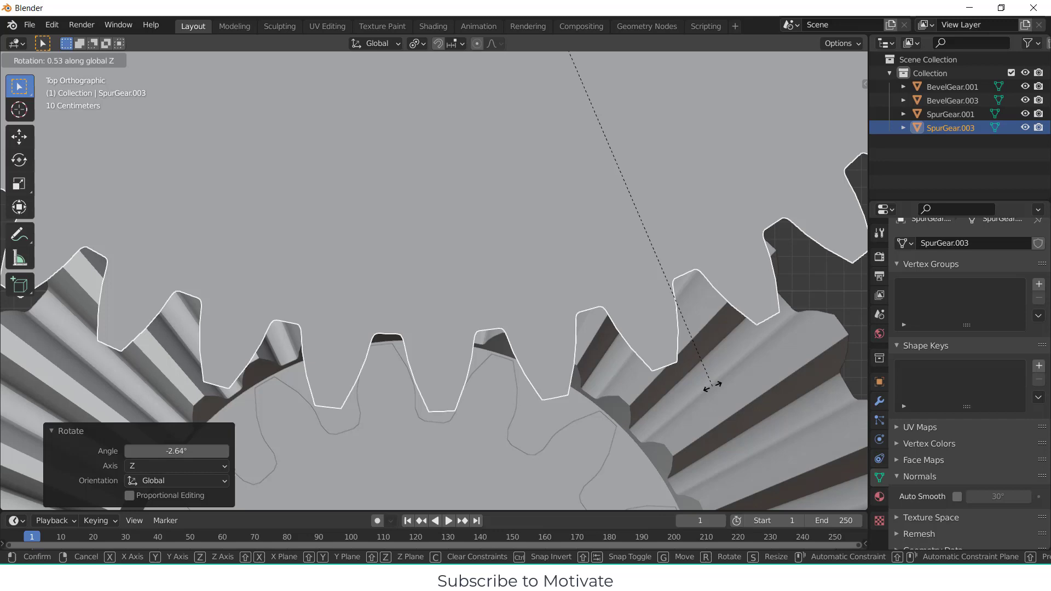
click(711, 388)
Step: Raise SpurGear.003 about 0.28 m along Z, level with SpurGear.001
click(701, 401)
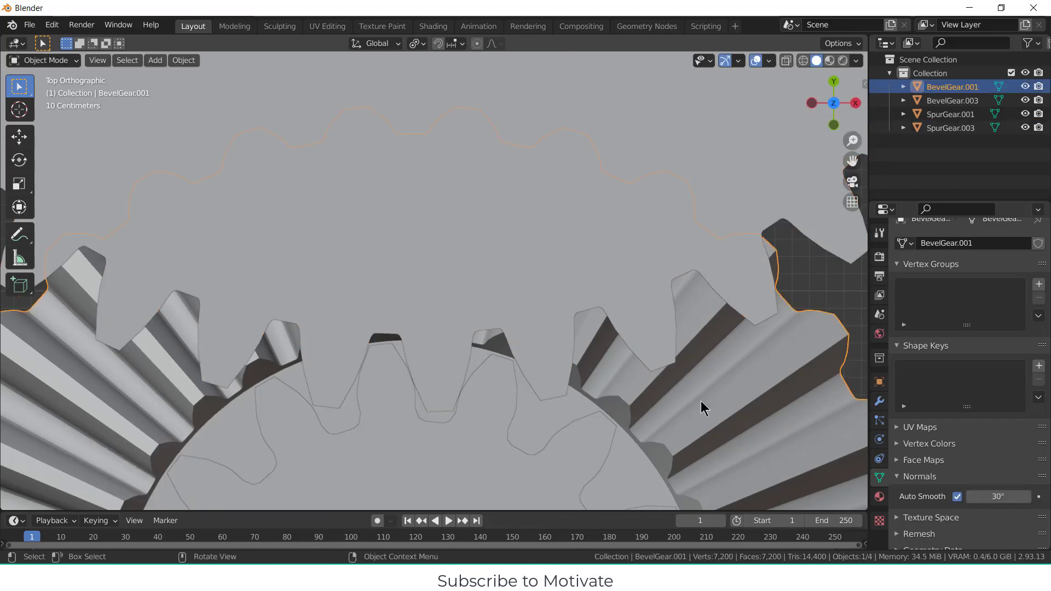
scroll(701, 400, down, 3)
middle_drag(700, 402, 545, 275)
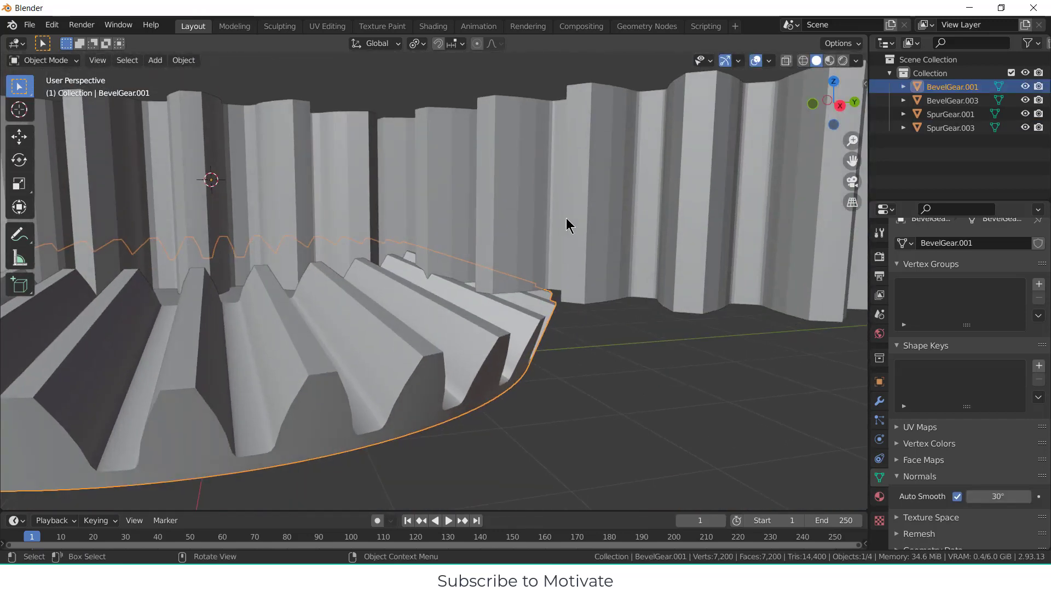
click(654, 283)
key(g)
key(z)
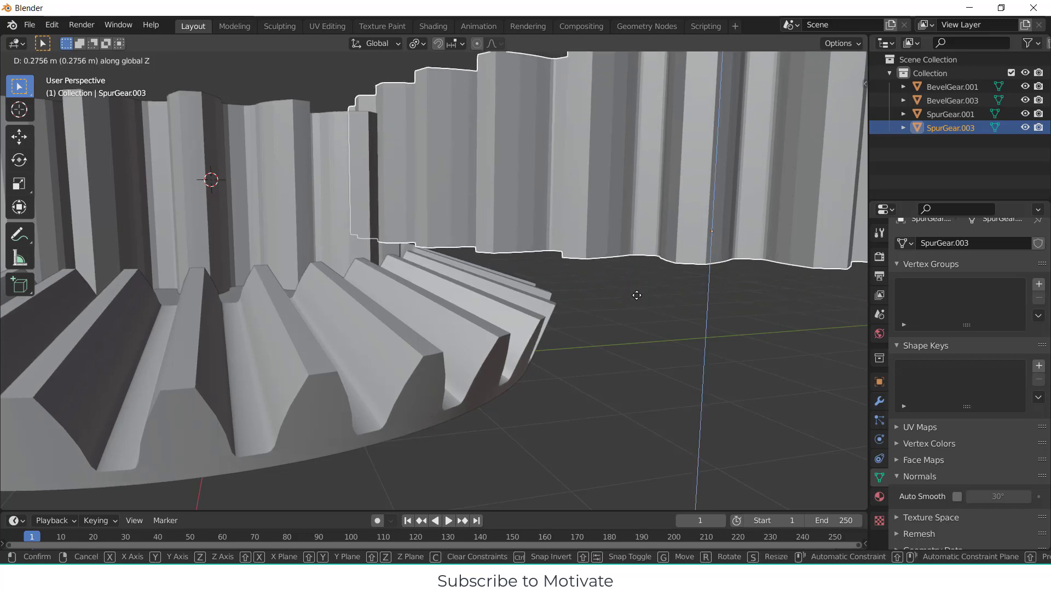
click(636, 295)
click(629, 383)
middle_drag(630, 383, 591, 373)
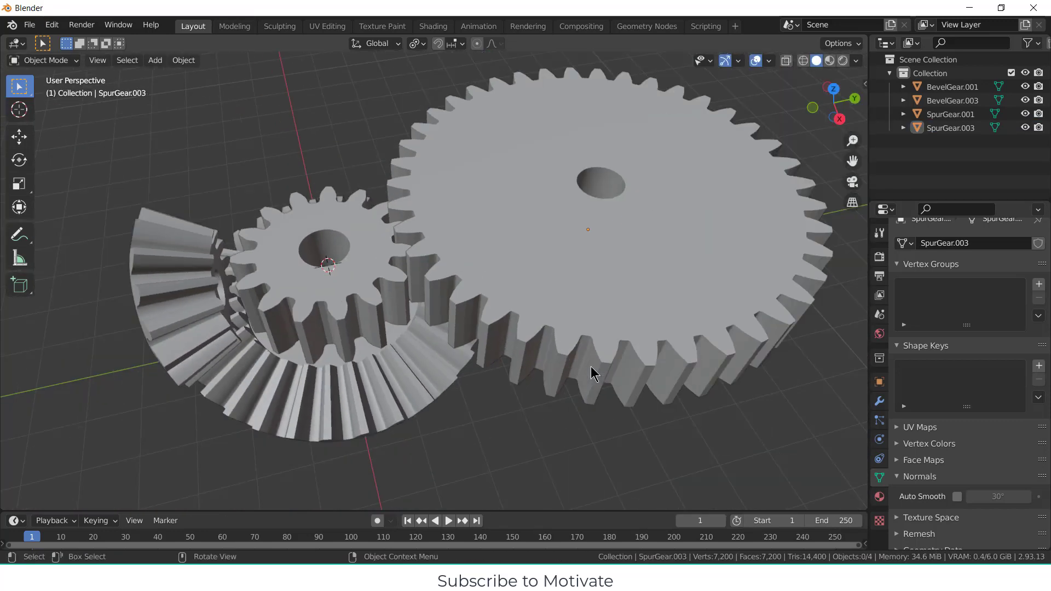
Step: Inspect BevelGear.001's transform (Z 1.813 m, rotation 0°, scale 1.000) and check BevelGear.003
middle_drag(553, 419, 547, 385)
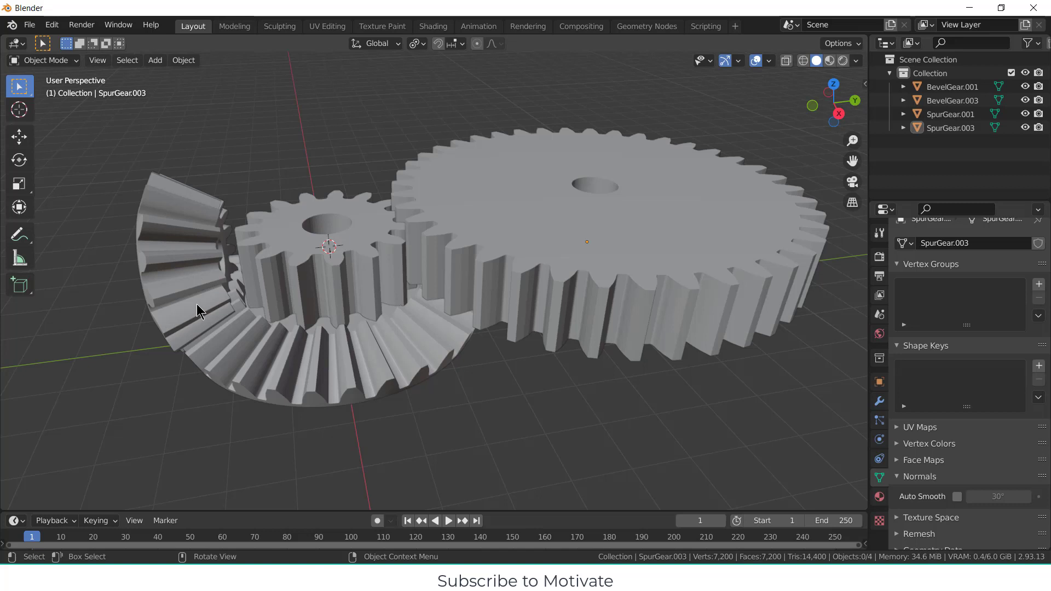
click(304, 360)
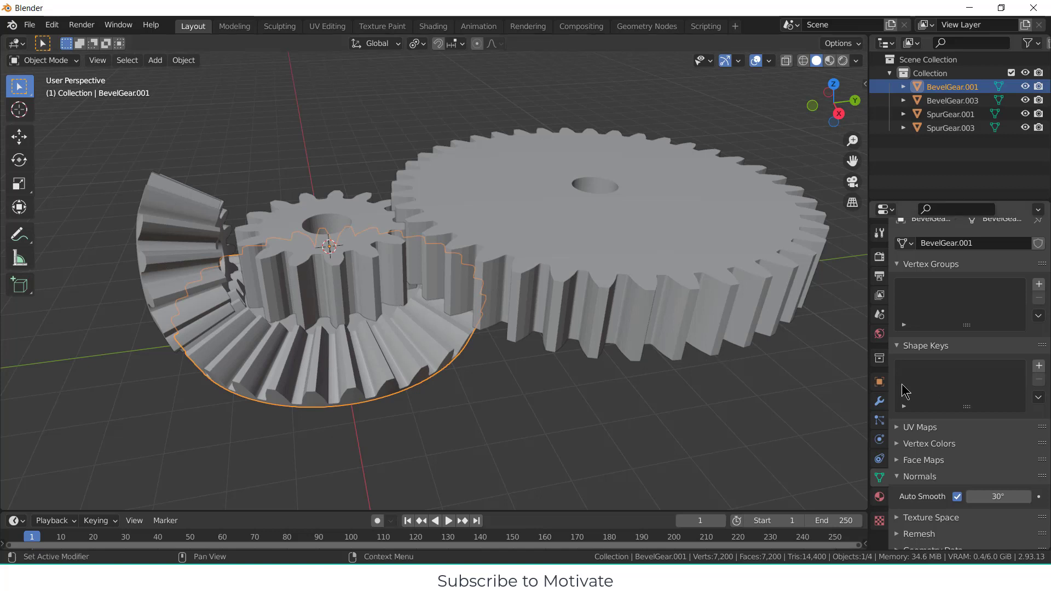
click(879, 381)
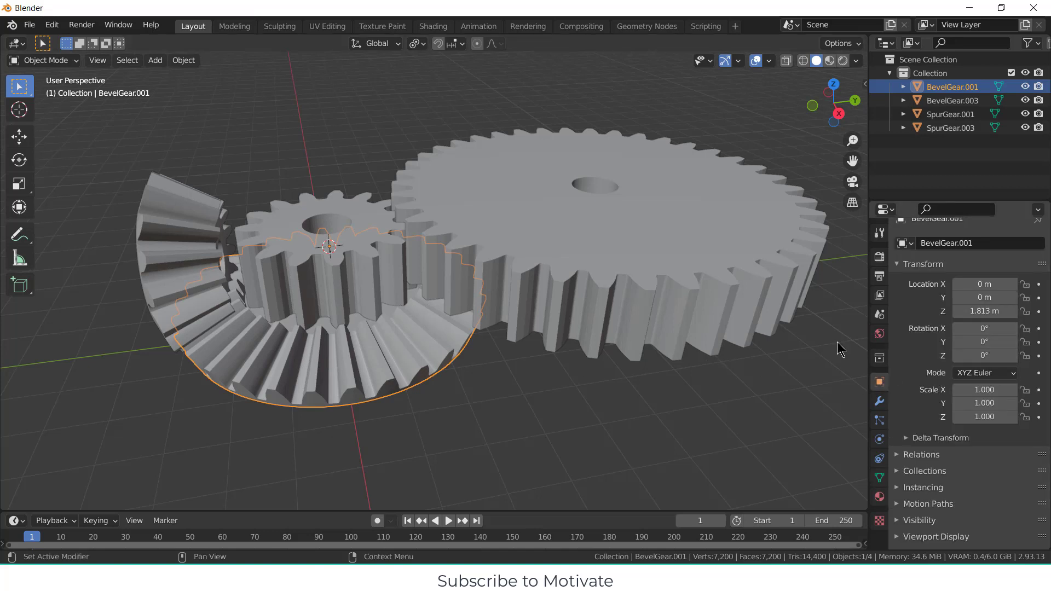
click(214, 271)
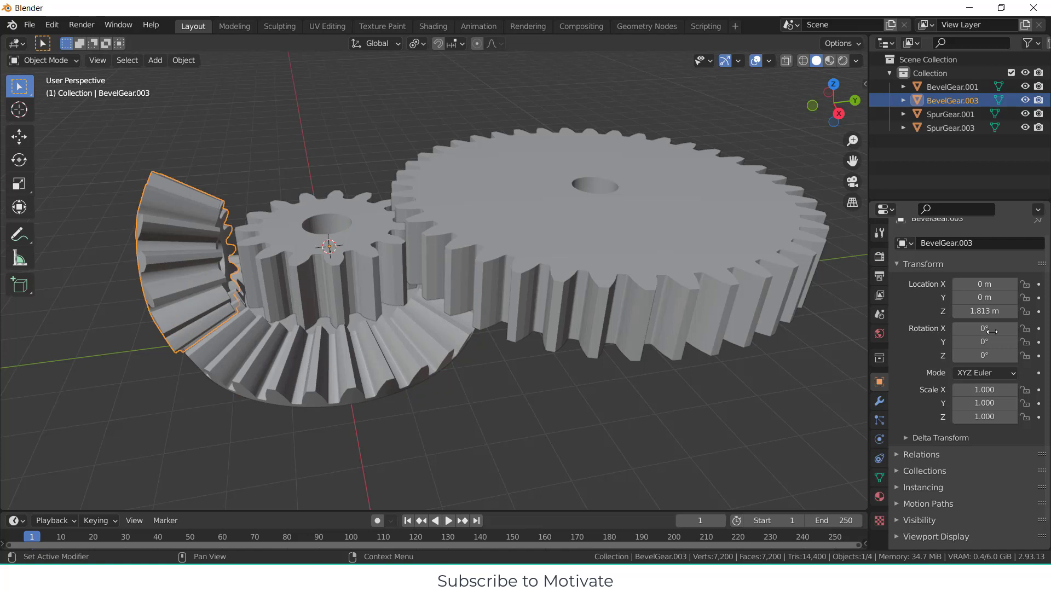
click(320, 350)
Step: Add a driver to BevelGear.001's Z rotation and show it in an enlarged Drivers editor sidebar
right_click(997, 356)
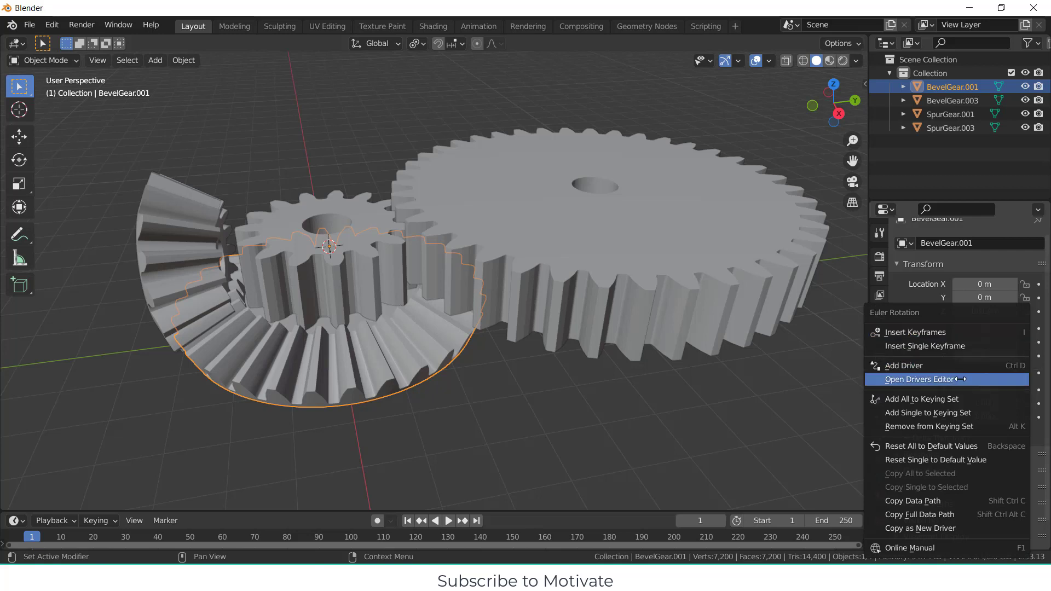
click(955, 367)
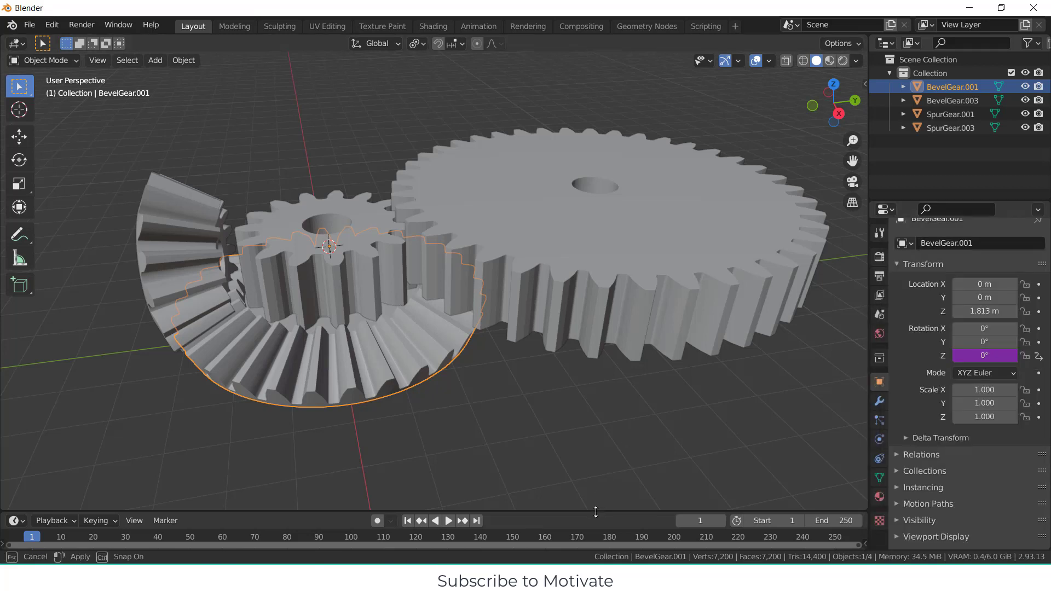
drag(71, 512, 71, 332)
click(15, 340)
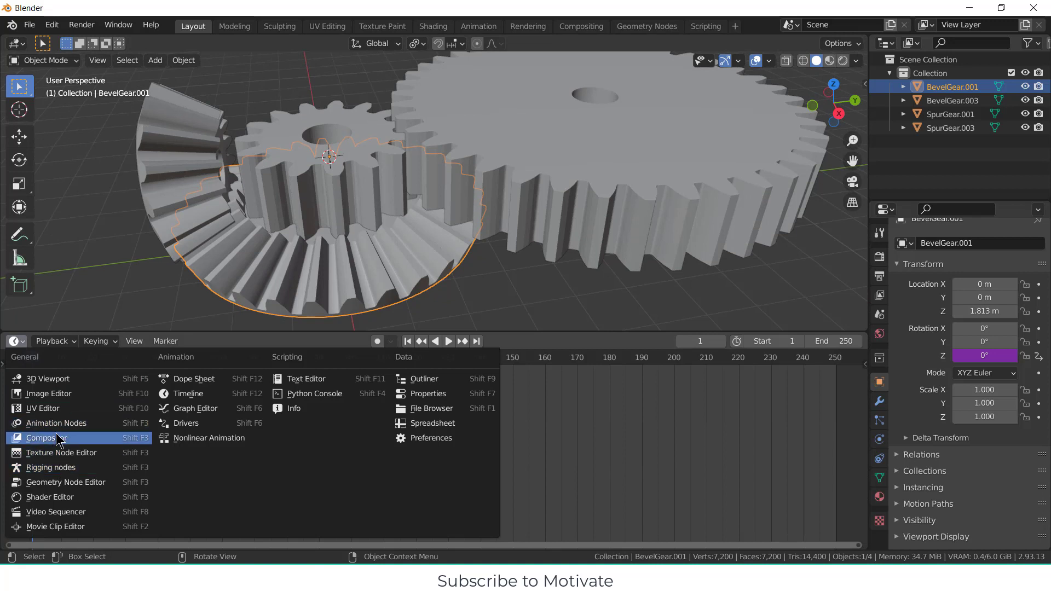
click(206, 430)
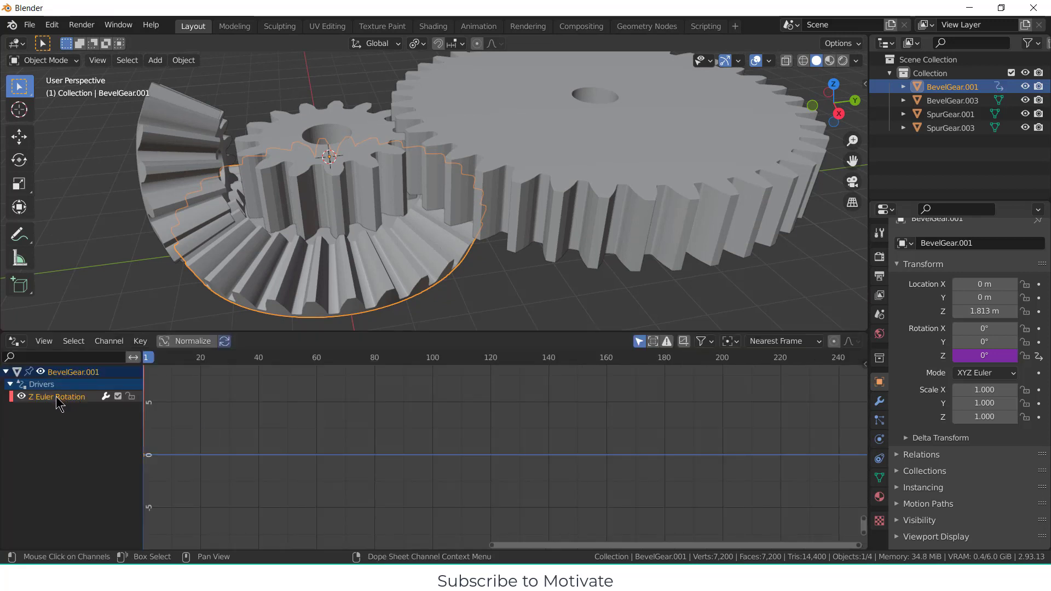
key(n)
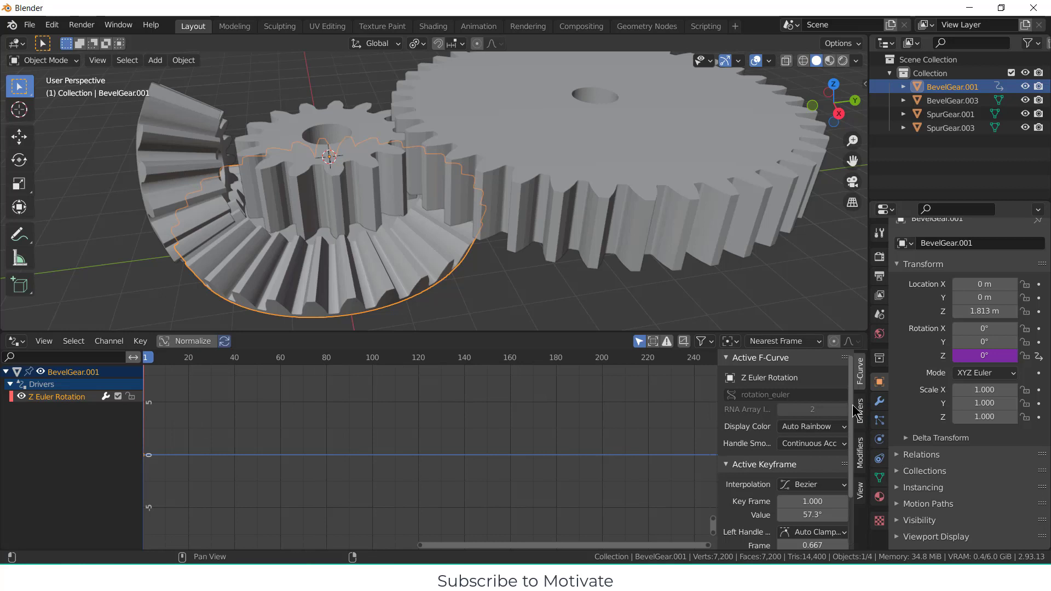
click(861, 425)
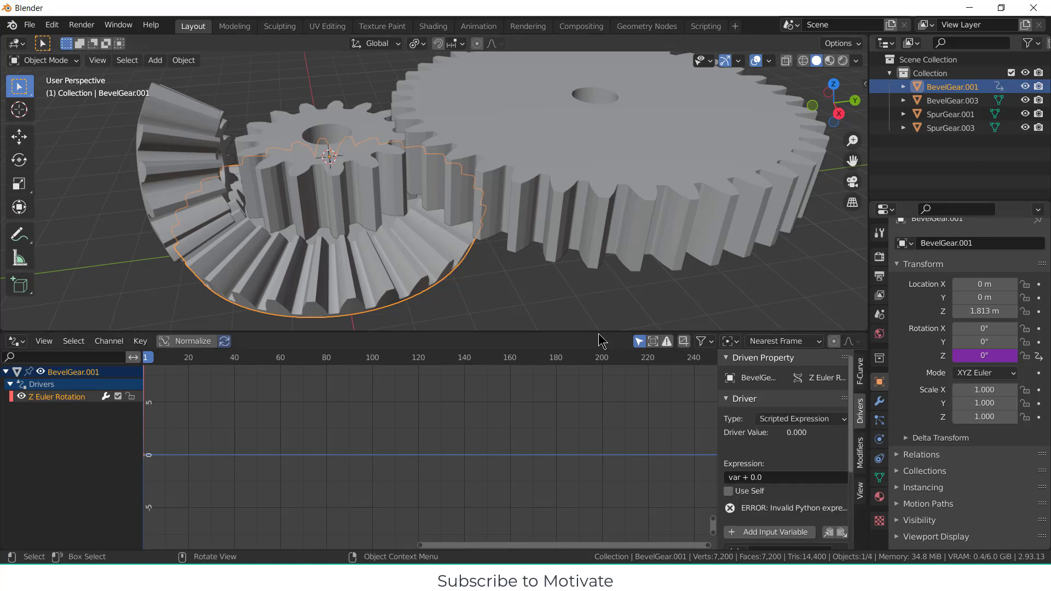
Step: Rename the left bevel gear BevelGear.003 to 'powerGear'
click(196, 153)
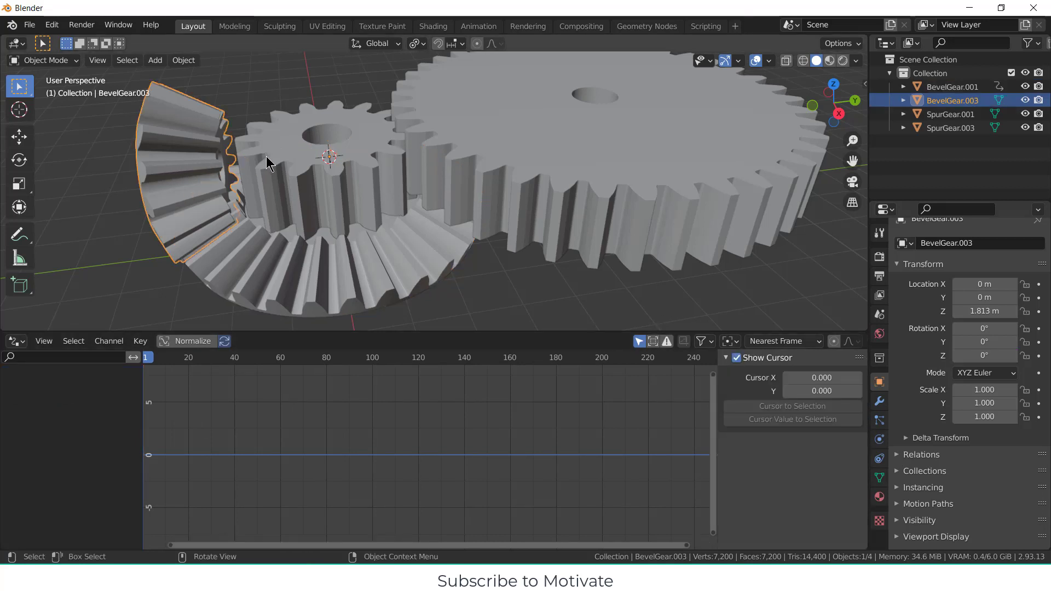
key(F2)
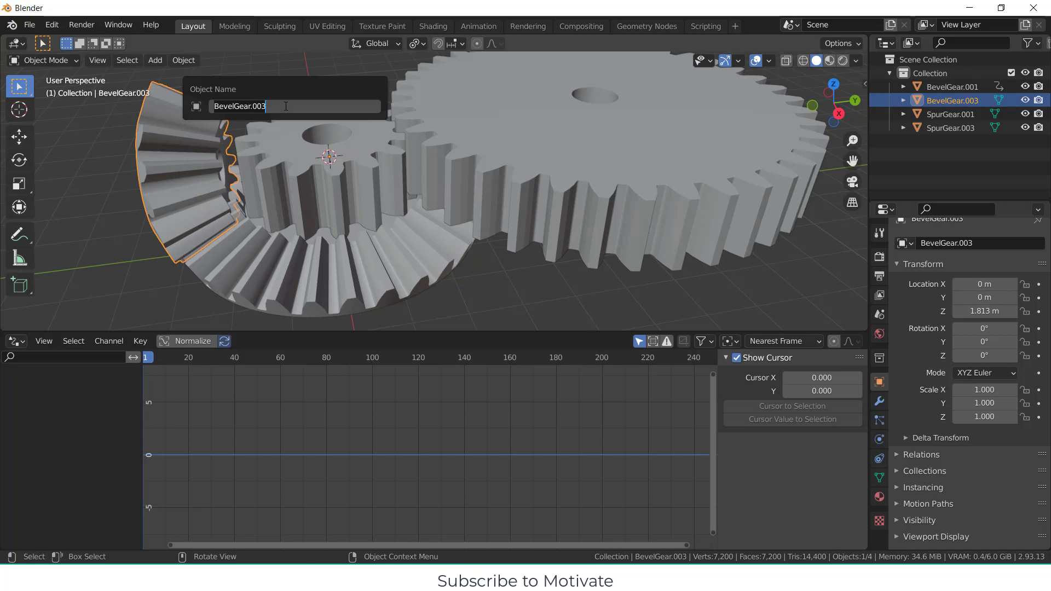
text(p)
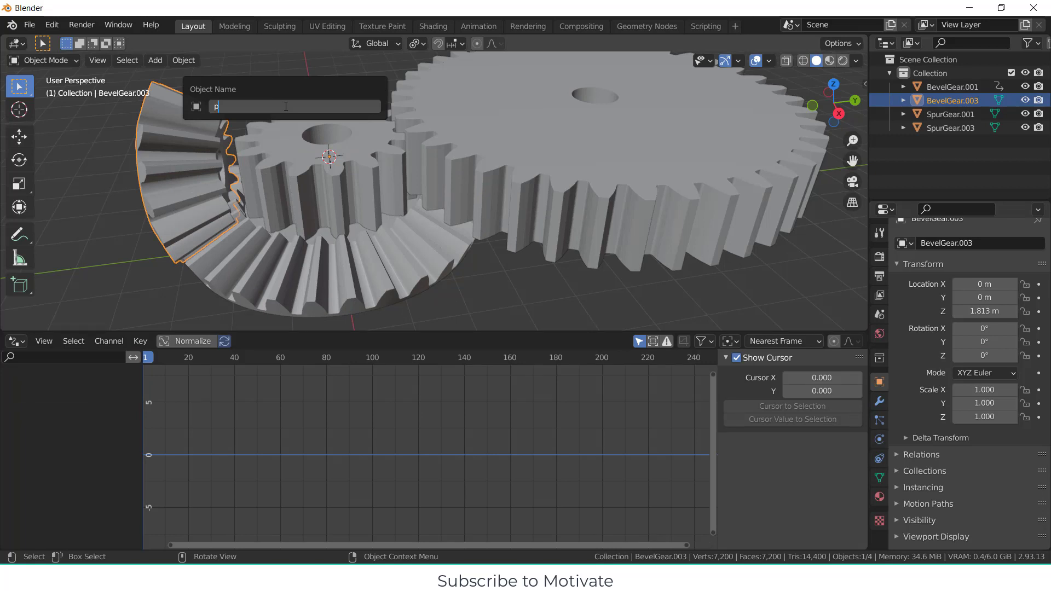
text(owerGear)
key(Return)
Step: Point BevelGear.001's driver at powerGear's Y Rotation with expression -0.5*var + 0.0
click(279, 182)
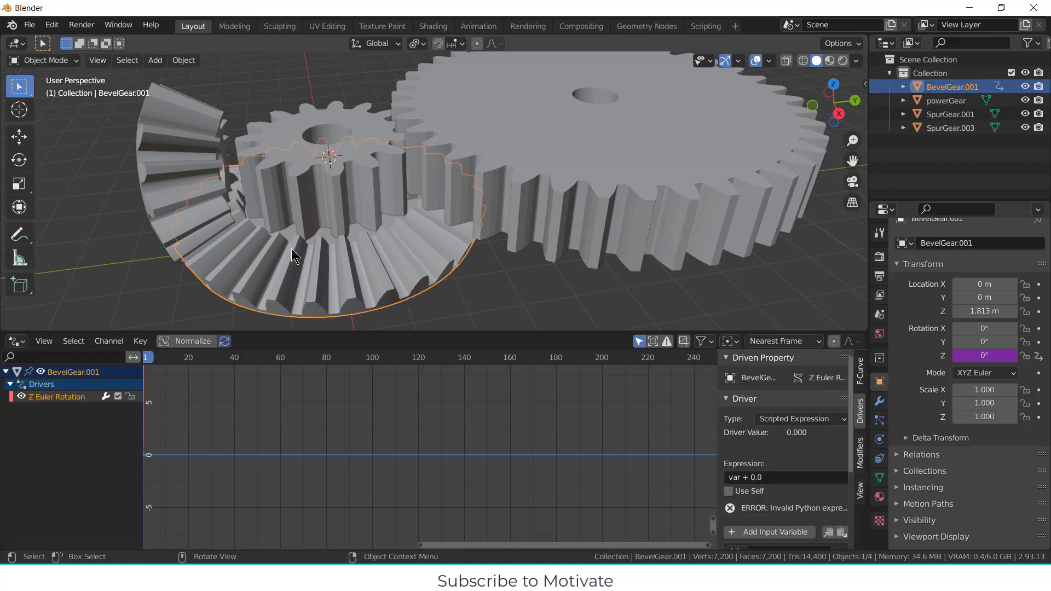
scroll(802, 469, down, 3)
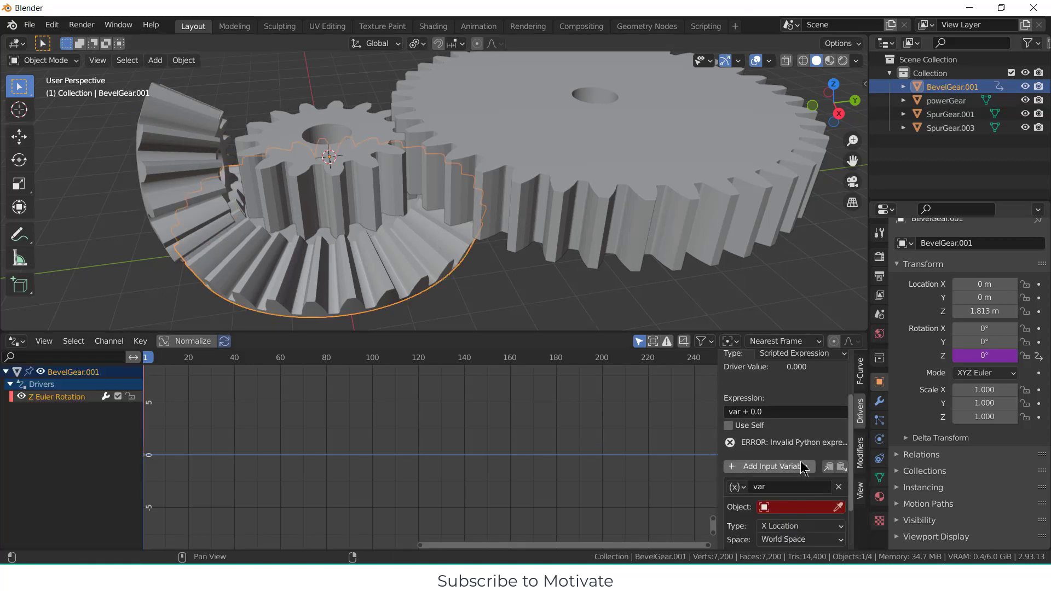
click(798, 507)
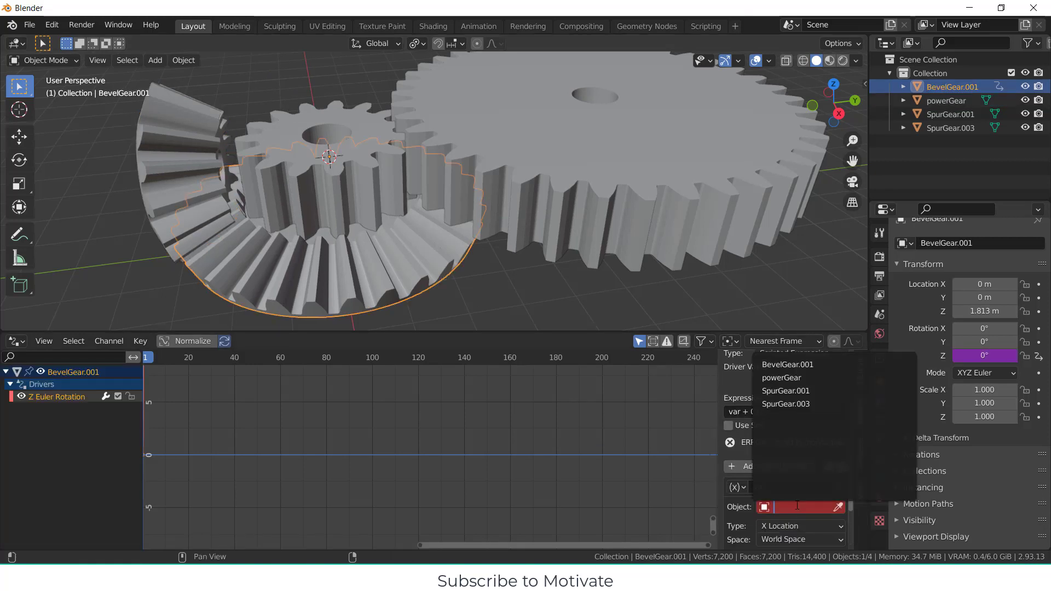
click(810, 378)
scroll(817, 481, down, 1)
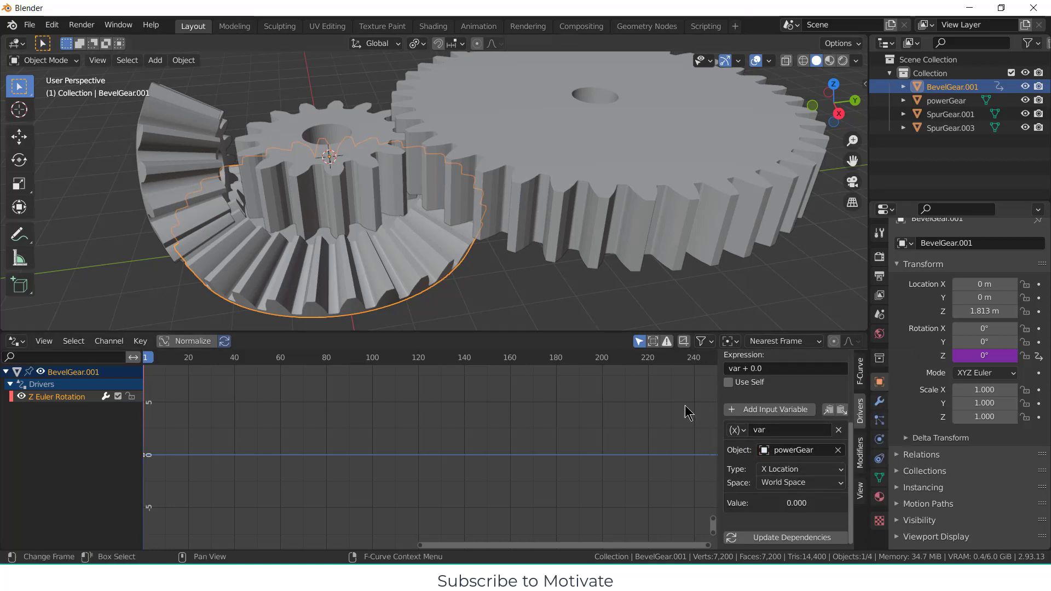
click(804, 469)
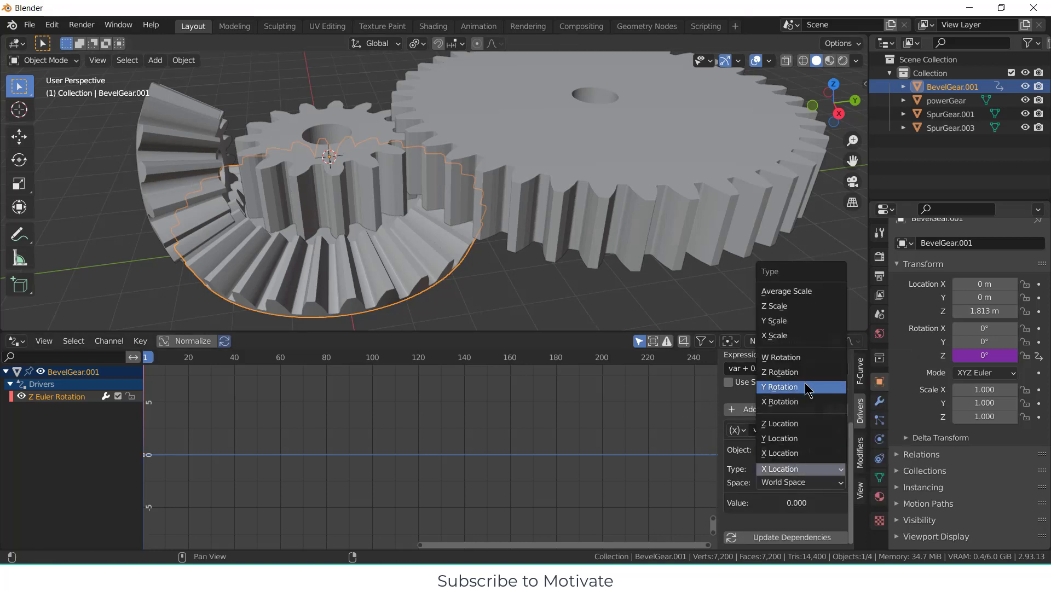
click(806, 388)
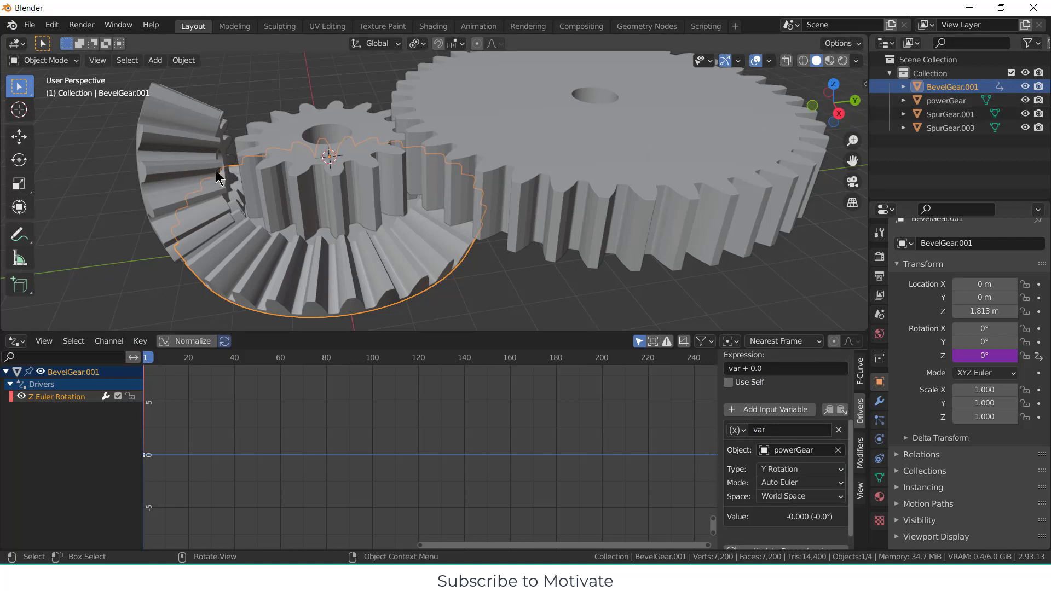
scroll(777, 470, up, 2)
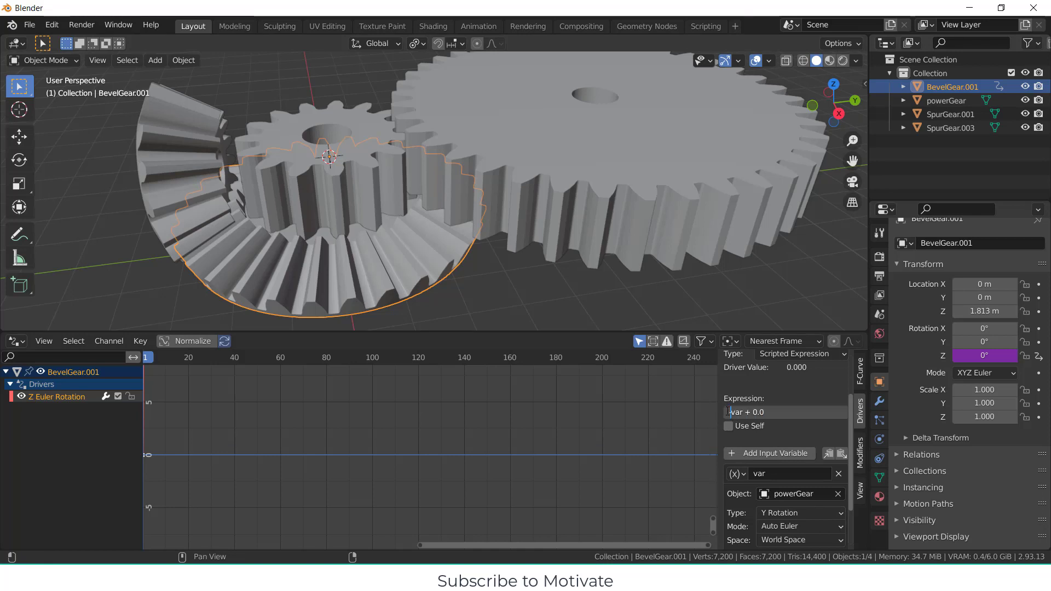
text(*)
key(Return)
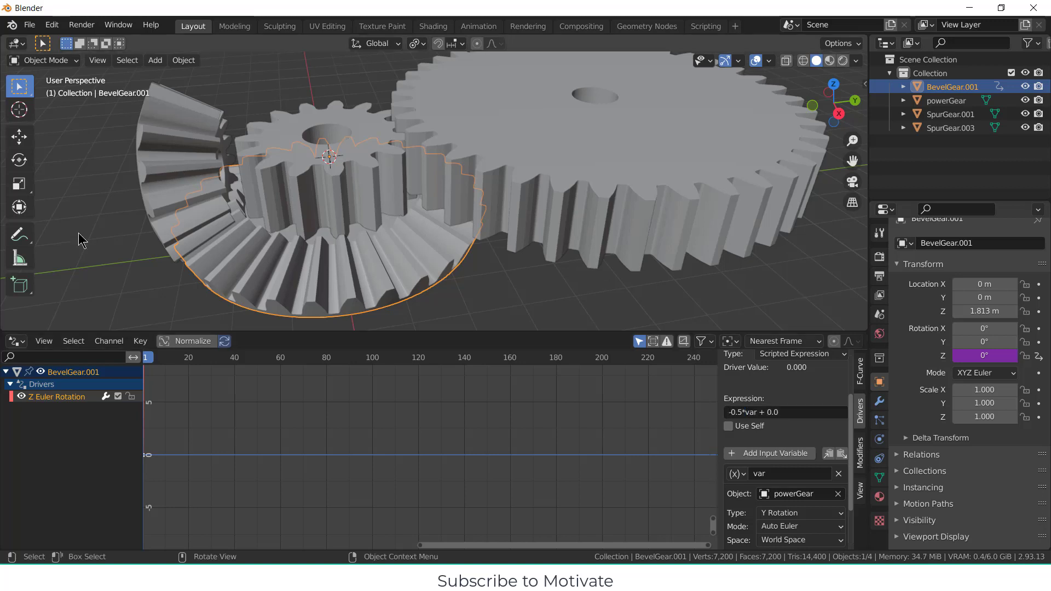
Step: Test-rotate powerGear to check the driven gear, then cancel back to 0°
click(155, 174)
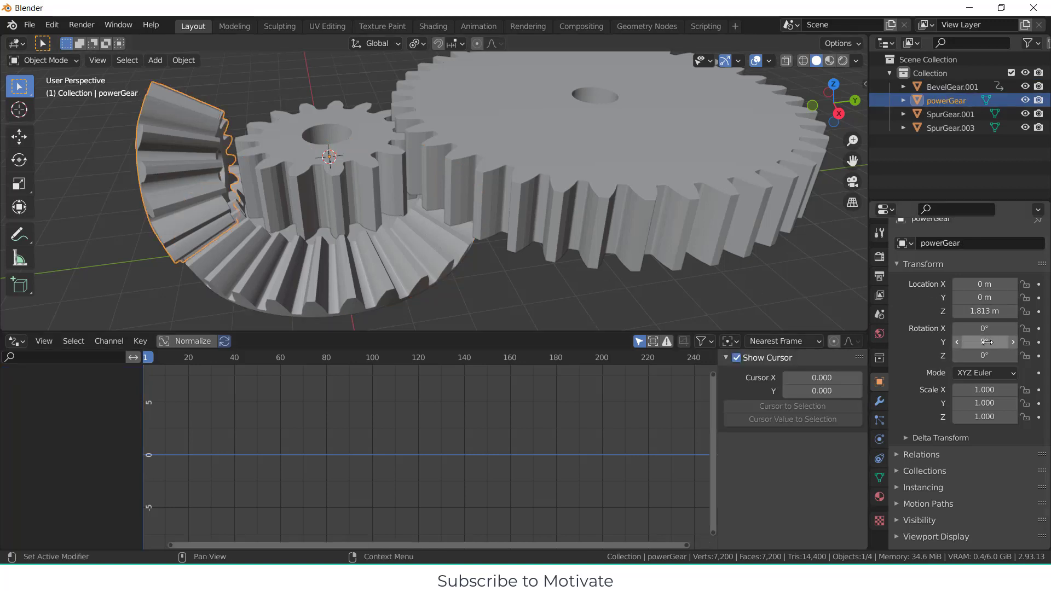
drag(982, 344, 985, 341)
key(Escape)
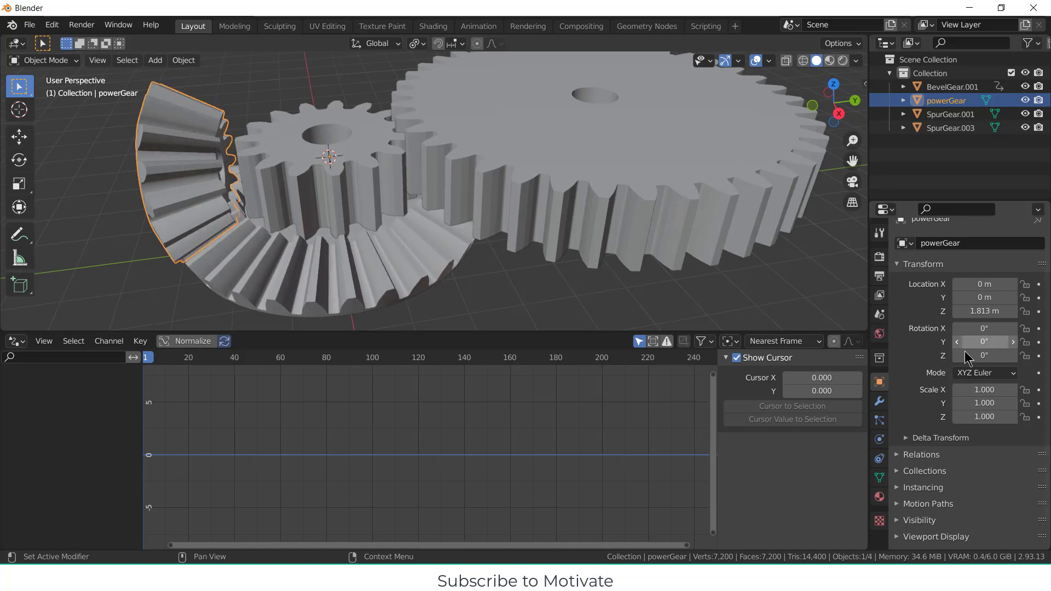
click(347, 175)
Step: Copy BevelGear.001's Z rotation driver and paste it onto SpurGear.001's Z rotation
click(333, 258)
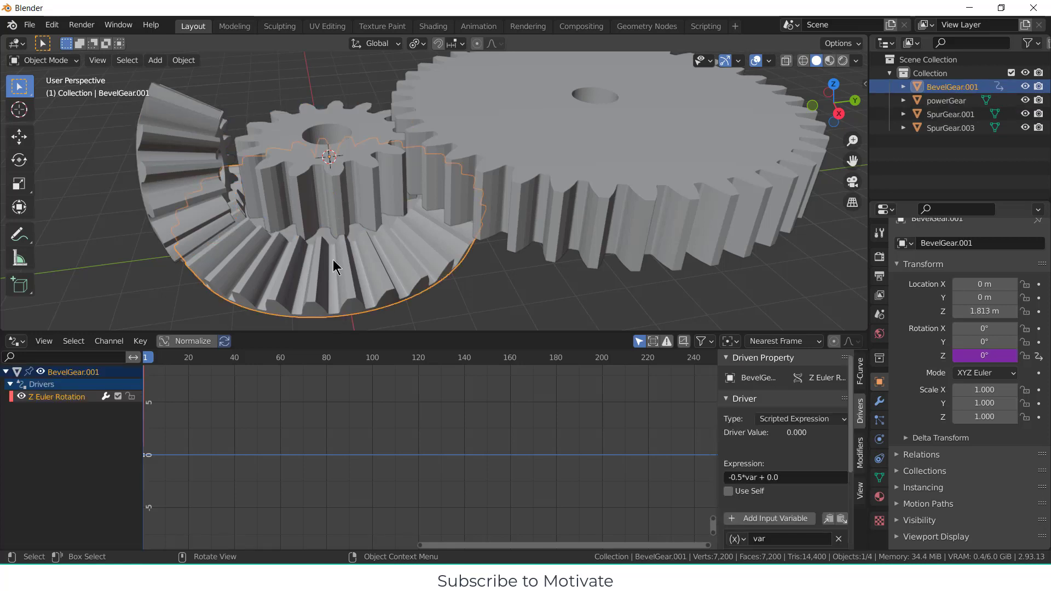
right_click(960, 353)
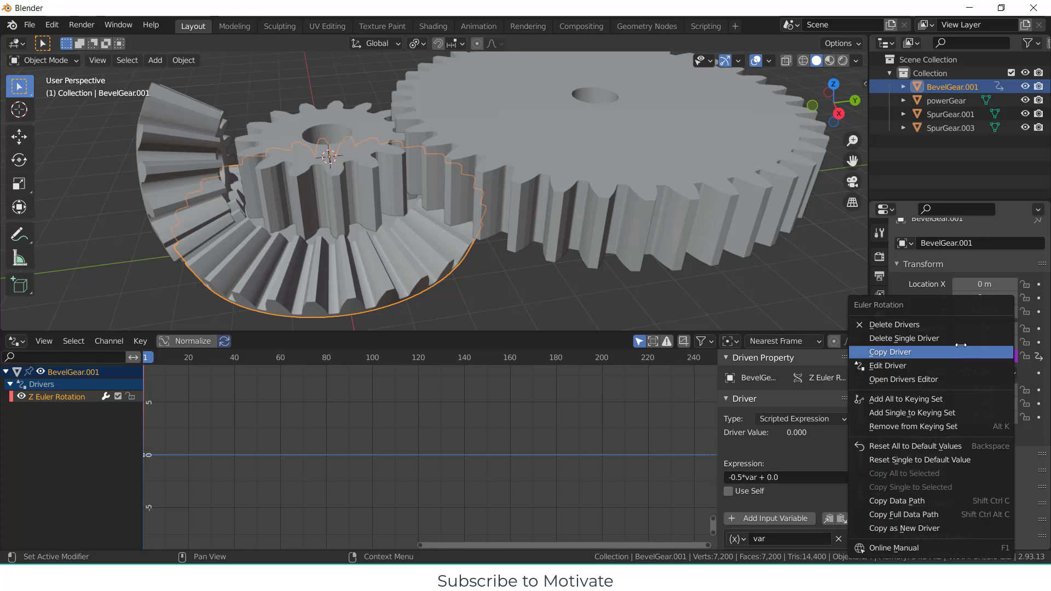
click(930, 352)
click(377, 191)
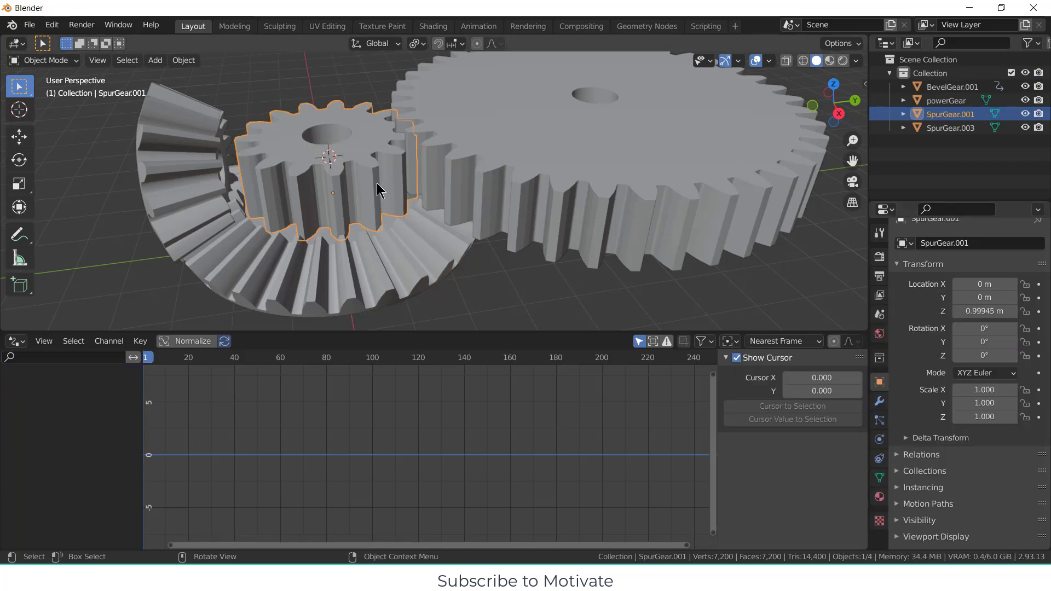
right_click(963, 356)
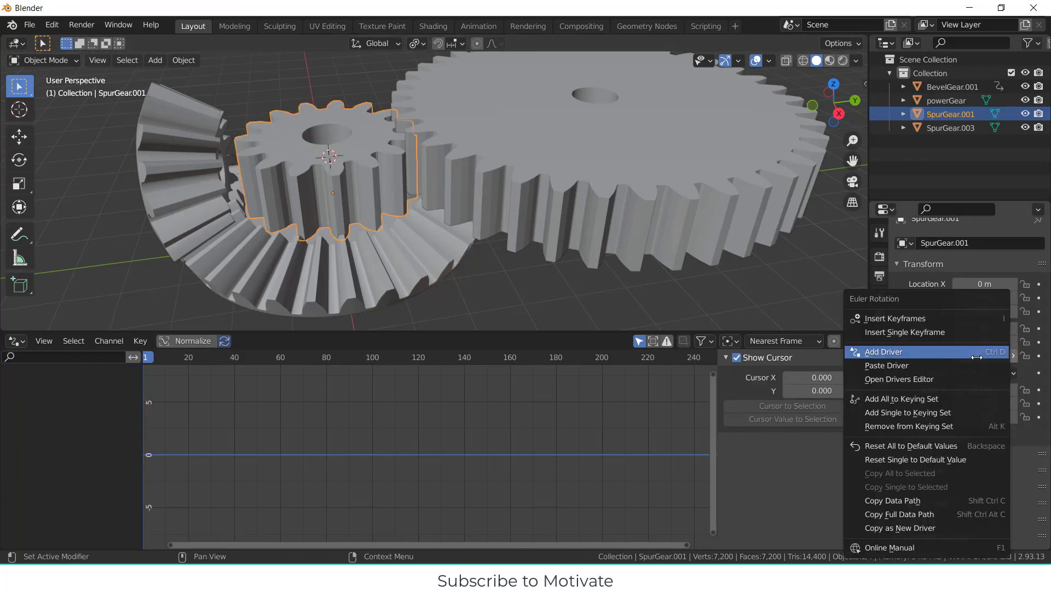
click(959, 365)
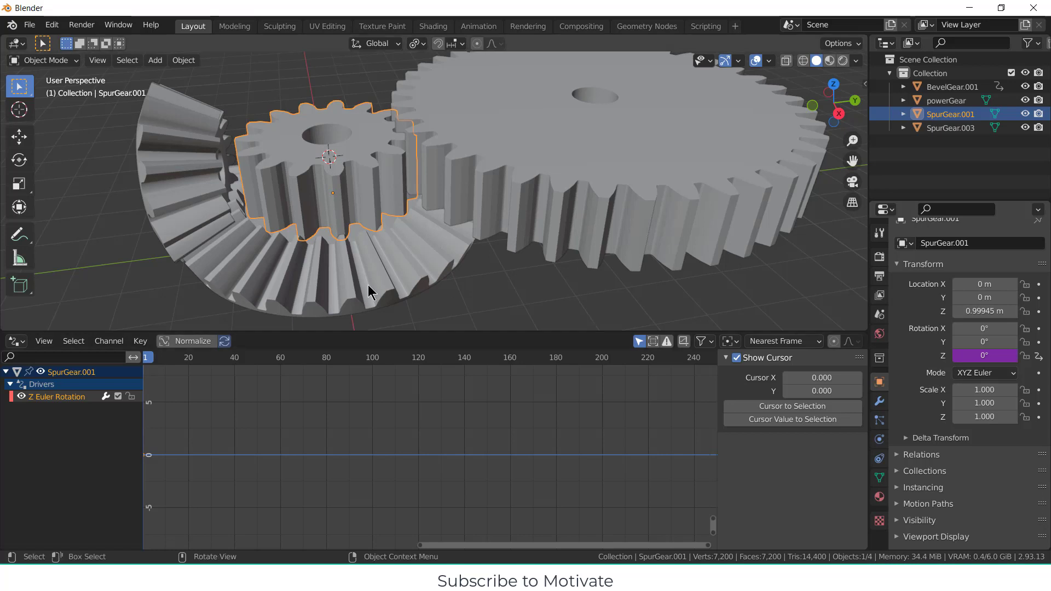
Step: Test-turn powerGear to check both driven gears, then set its Y rotation back to 0
click(187, 194)
drag(970, 342, 931, 342)
click(984, 341)
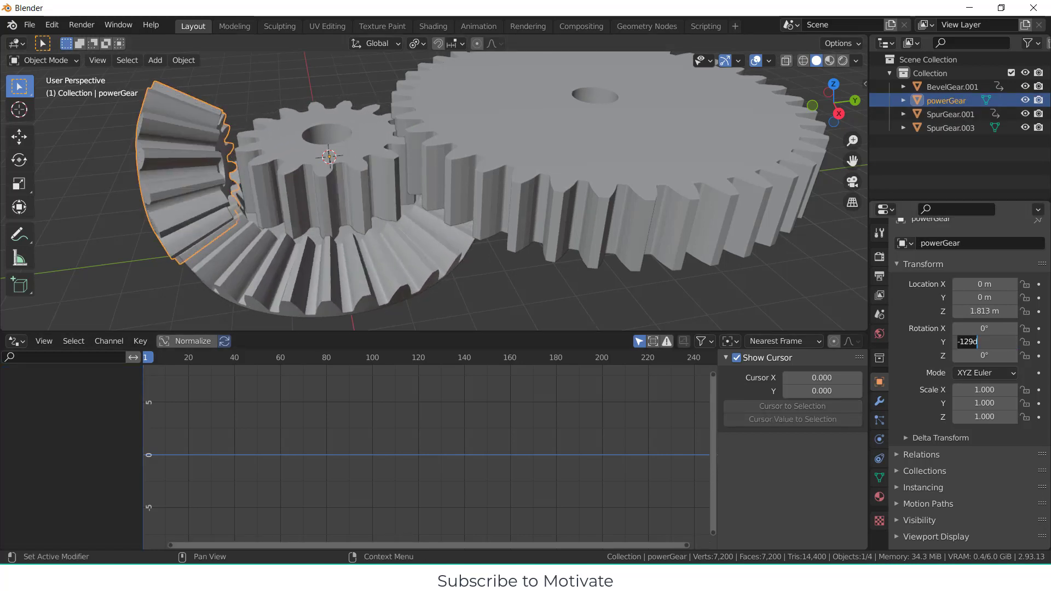
text(0)
key(Return)
Step: Apply SpurGear.003's rotation so it reads 0°
click(570, 160)
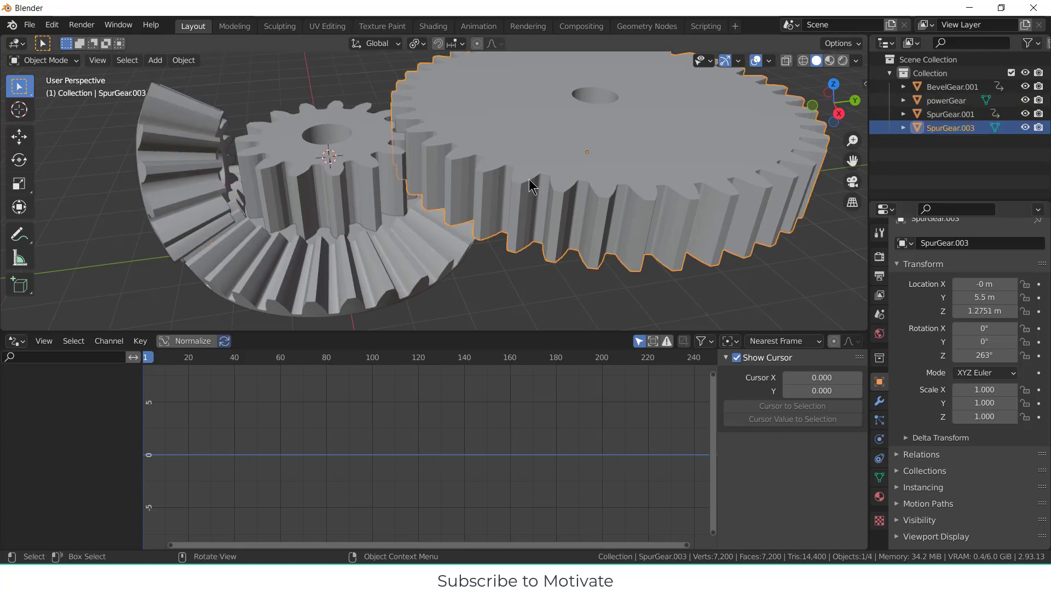
middle_drag(569, 160, 492, 221)
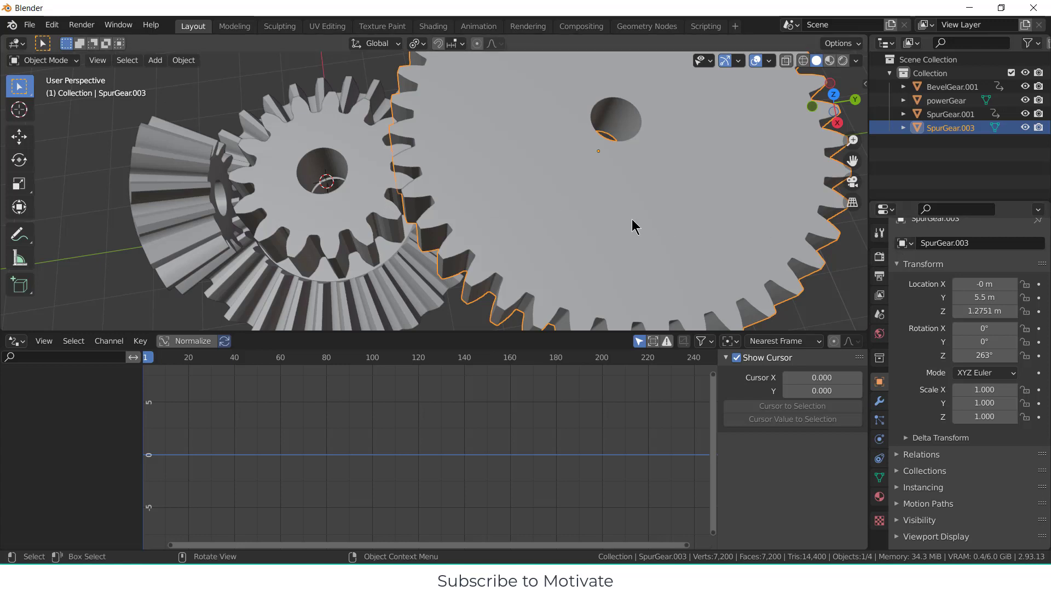
key(ctrl+a)
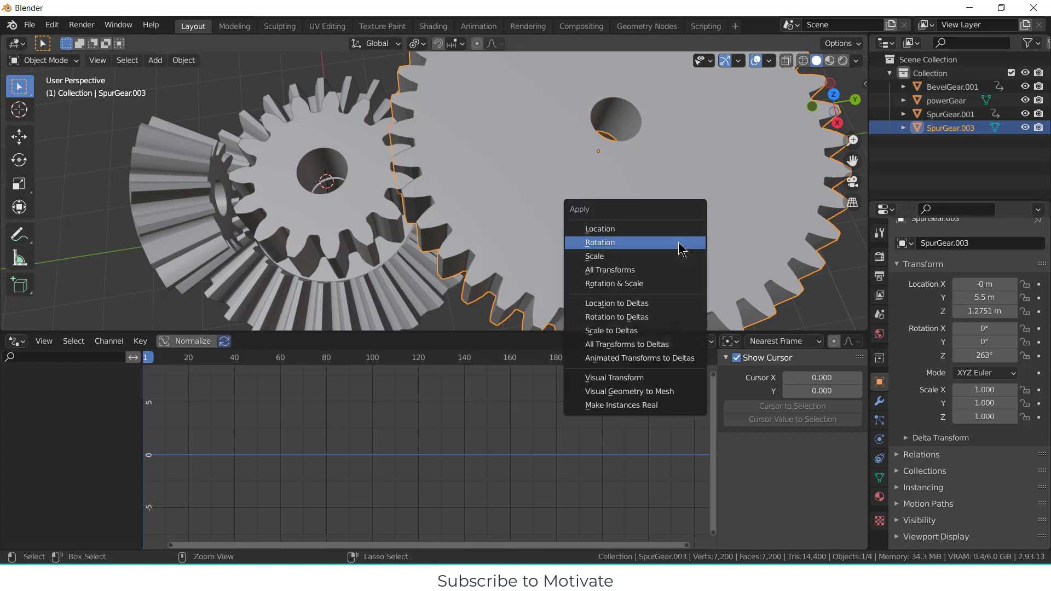
click(679, 244)
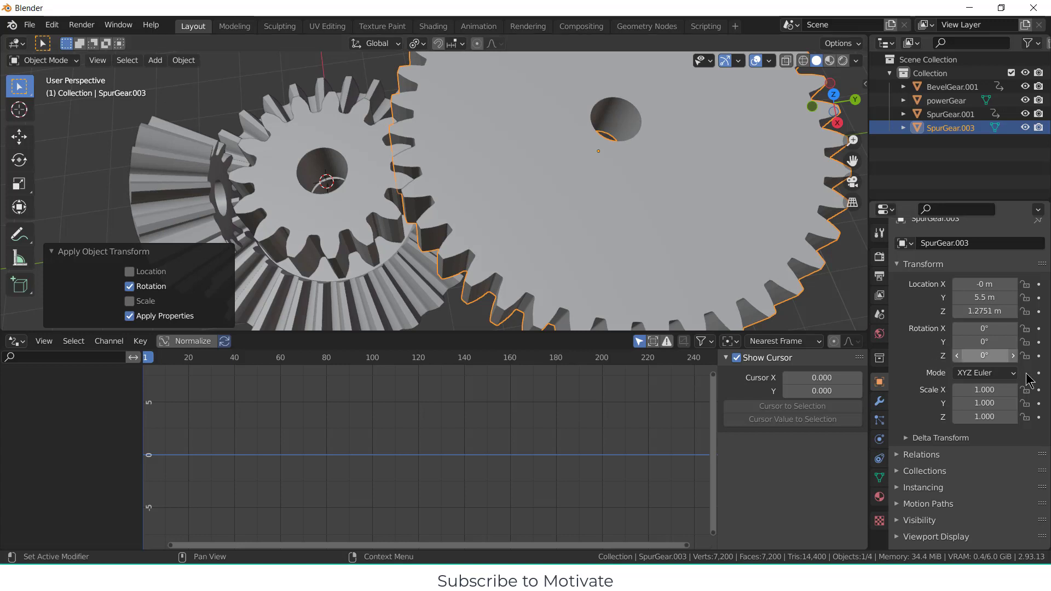
Step: Add a driver to SpurGear.003's Z rotation with SpurGear.001 as source object
right_click(986, 356)
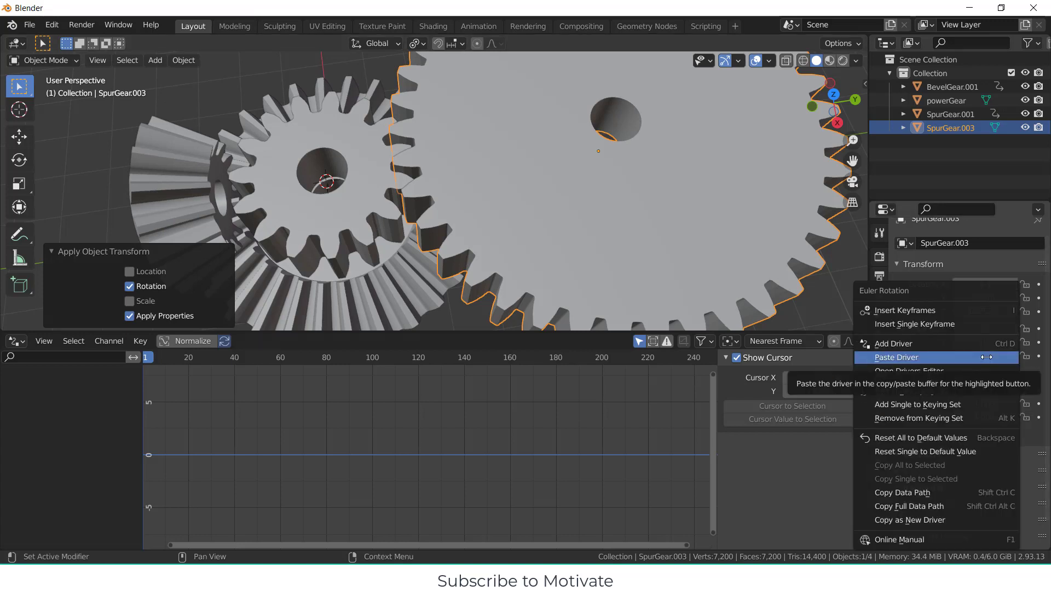
click(985, 344)
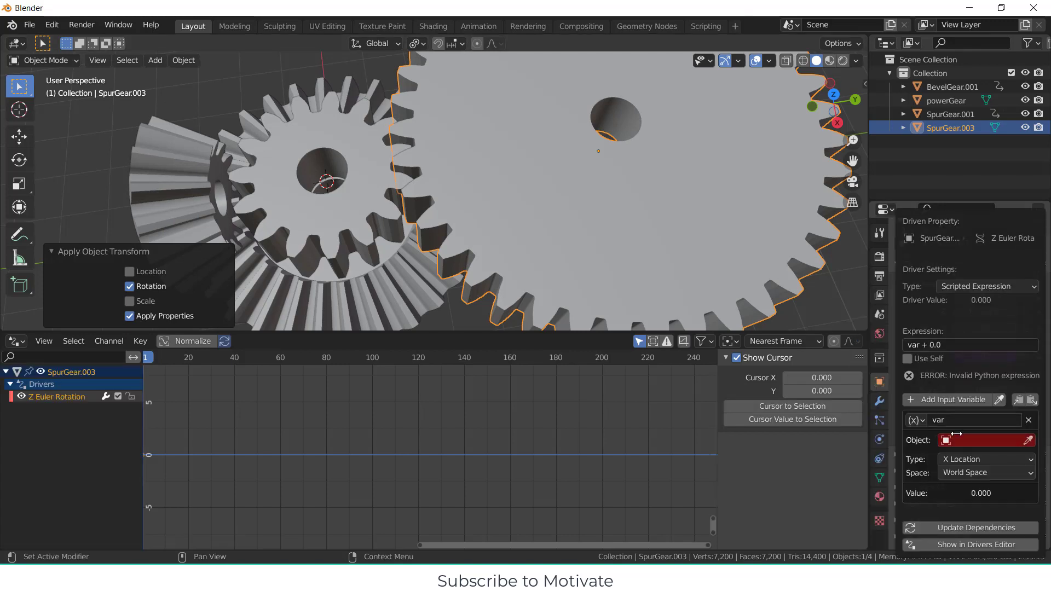
click(989, 439)
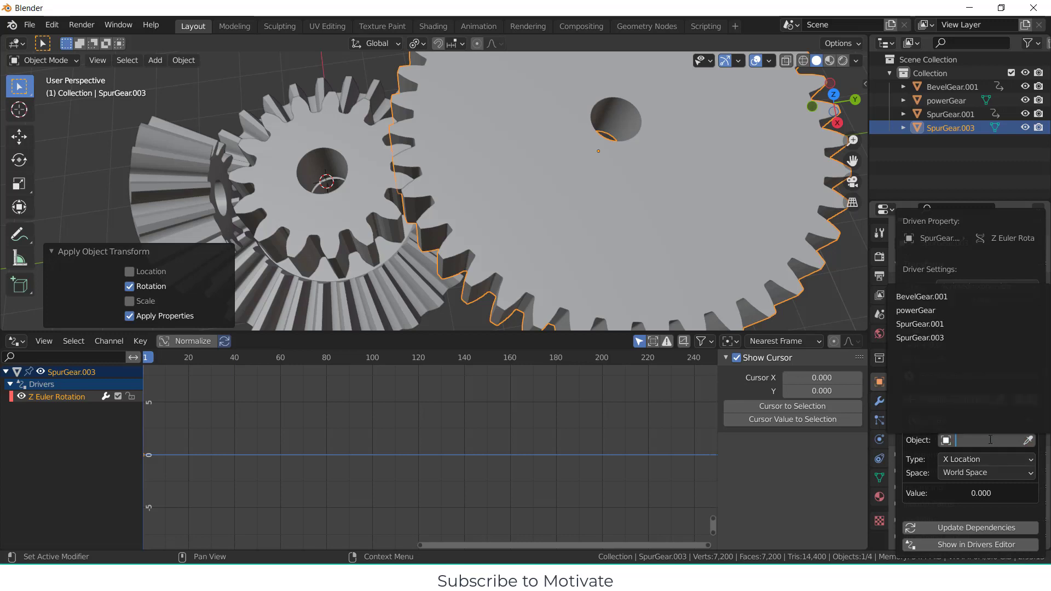
click(944, 325)
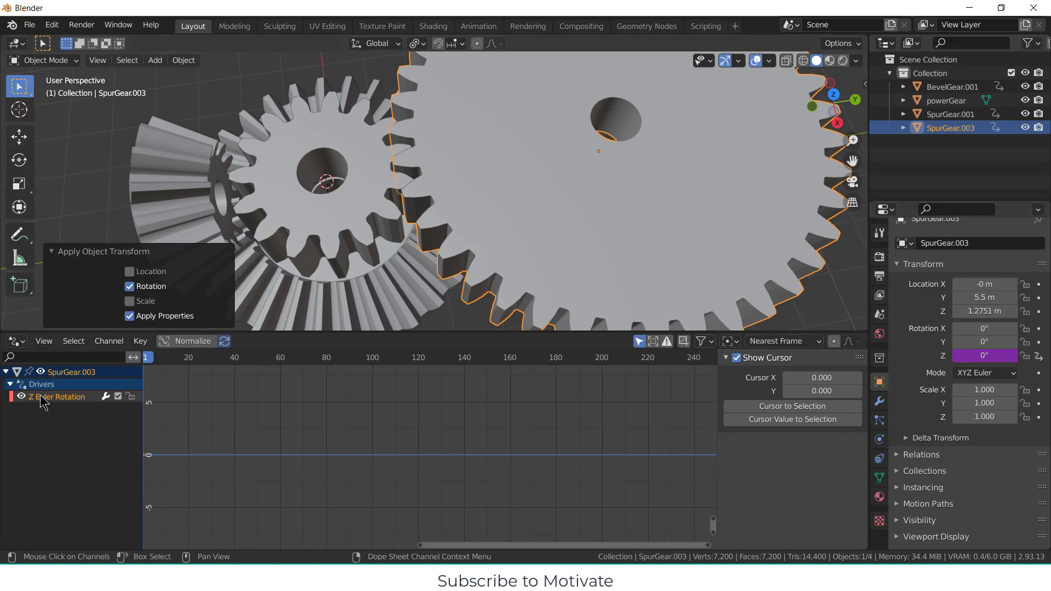
Step: Make the driver variable read Z Rotation and set the expression to -15/40*var + 0.0
click(92, 397)
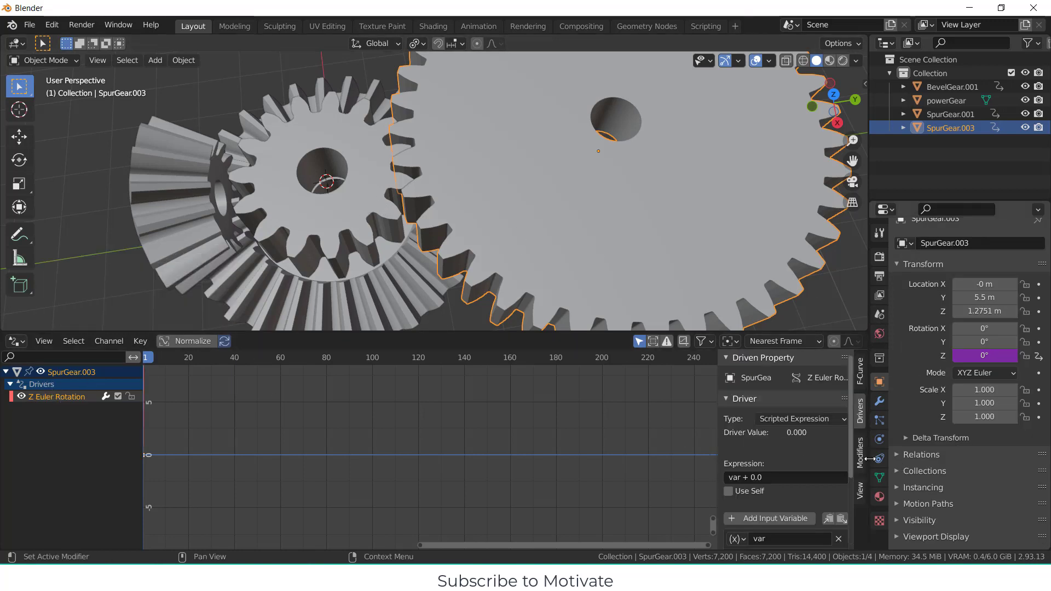
scroll(783, 437, down, 3)
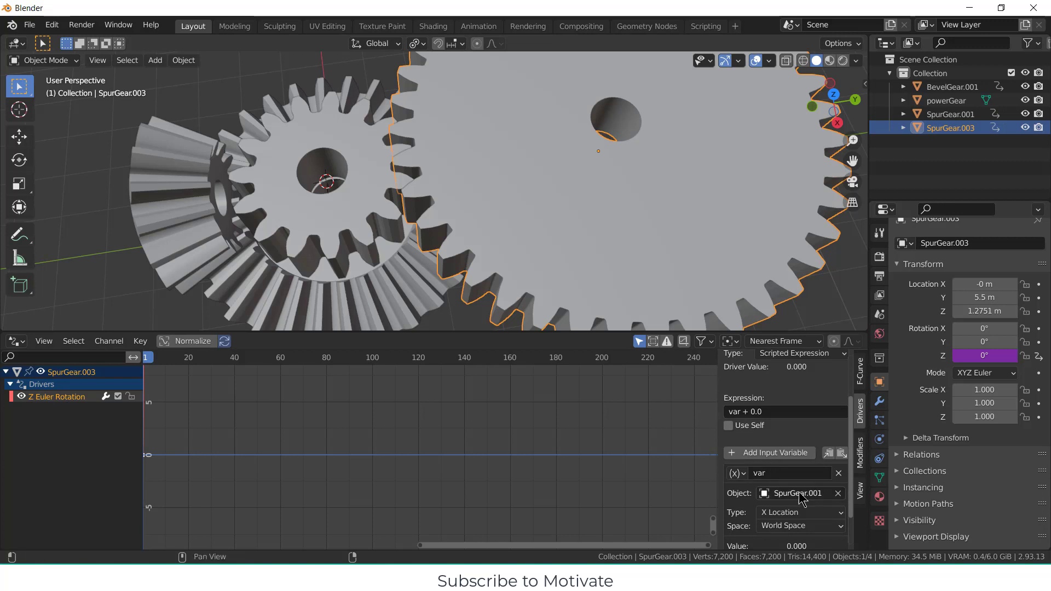
click(790, 512)
click(804, 416)
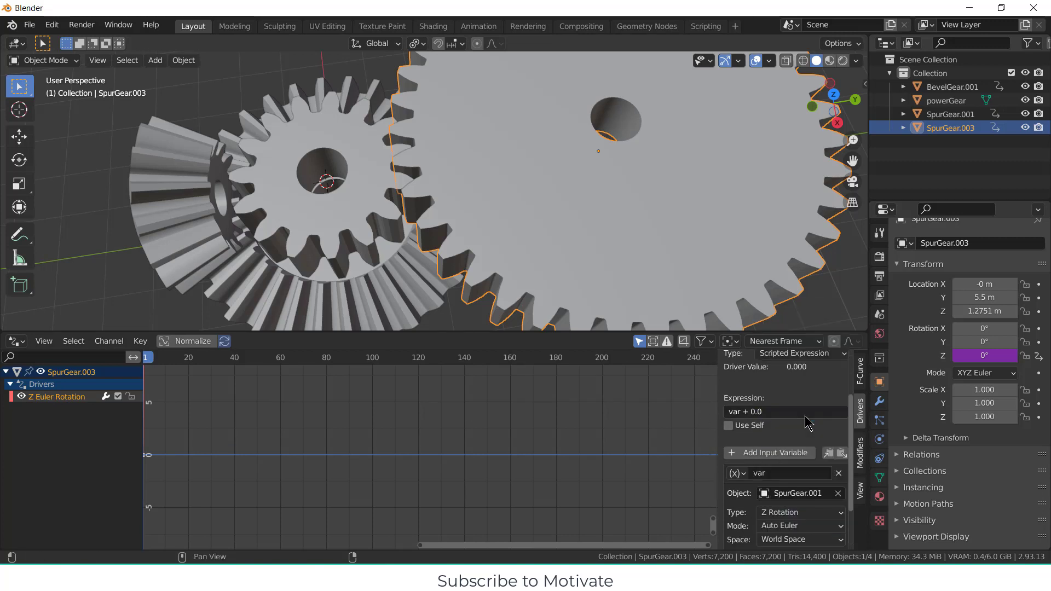
click(729, 411)
click(729, 411)
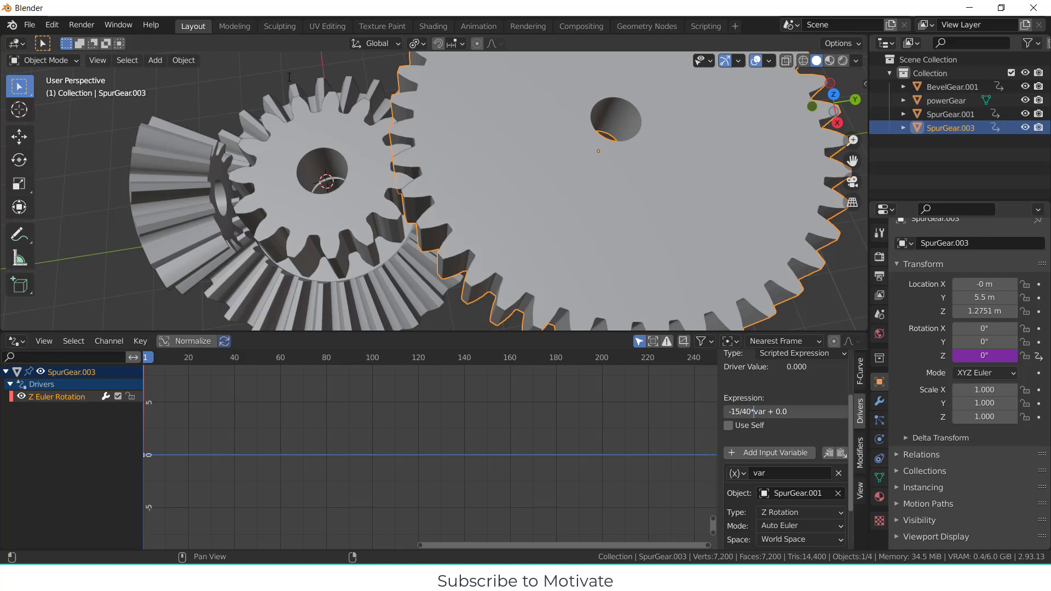
text(/40*)
key(Return)
Step: Turn powerGear to test the whole gear train, then cancel back to 0°
click(180, 211)
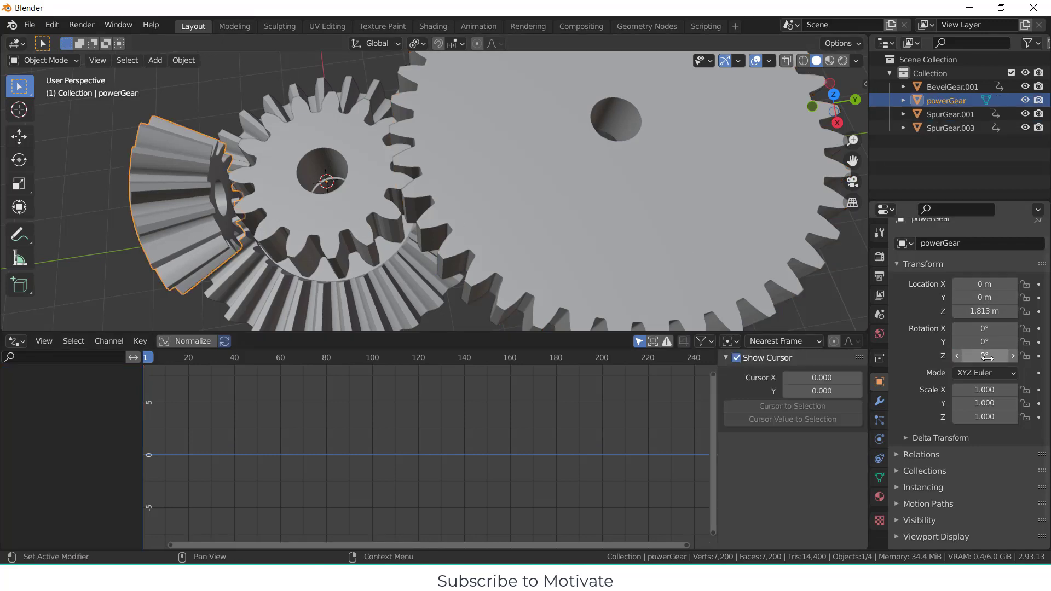
drag(984, 341, 1012, 341)
key(Escape)
Step: Shrink the graph editor so the 3D view fills the window, seen from a lower side angle
scroll(419, 219, down, 5)
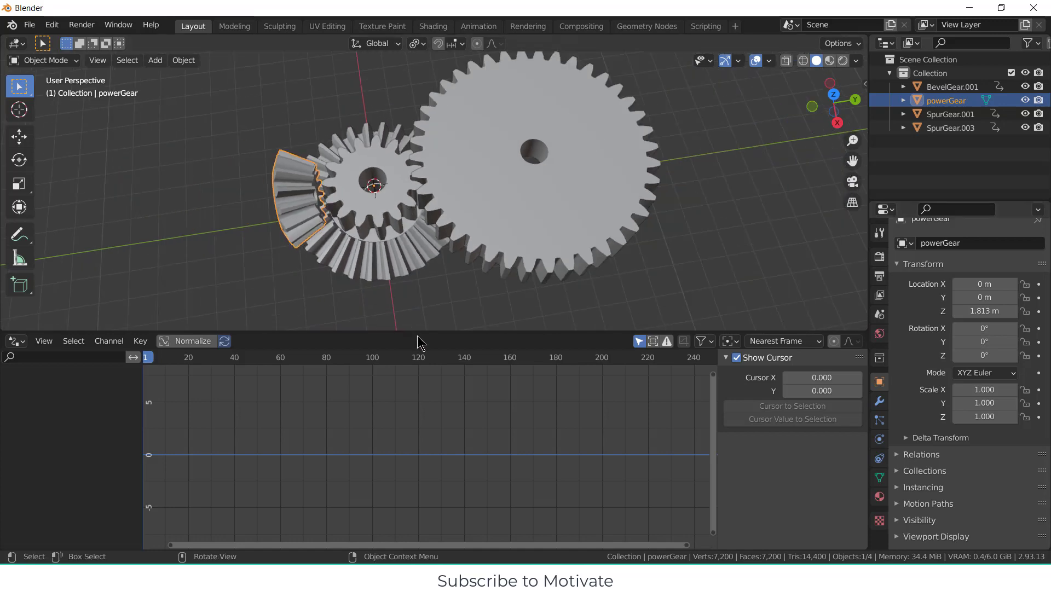
drag(438, 341, 427, 496)
middle_drag(427, 493, 445, 403)
scroll(504, 310, up, 1)
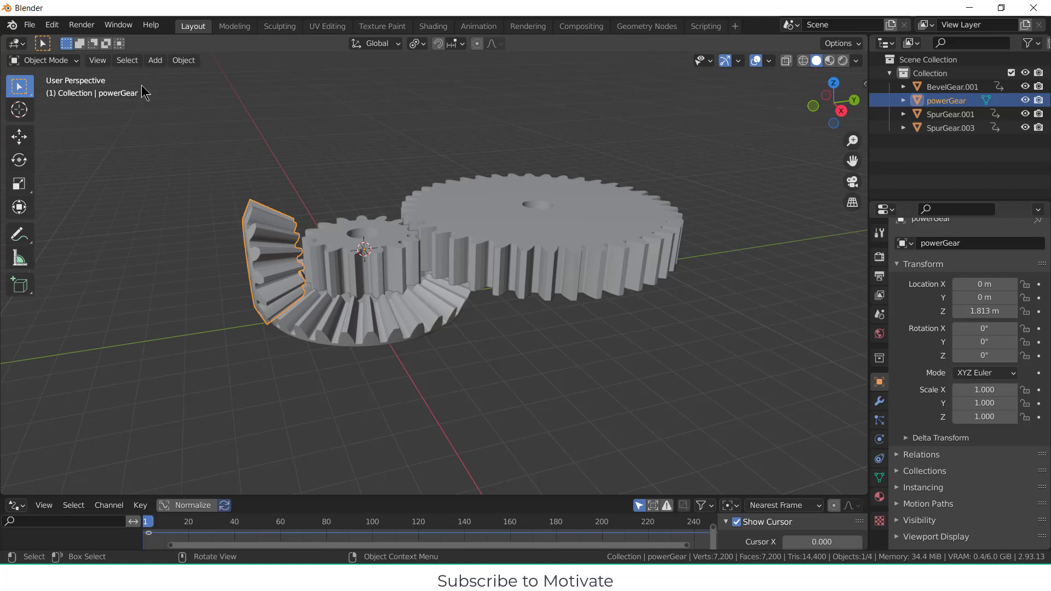
Step: Add a plane, scale it up and lower it beneath the gears as a floor
click(155, 61)
mouse_move(167, 73)
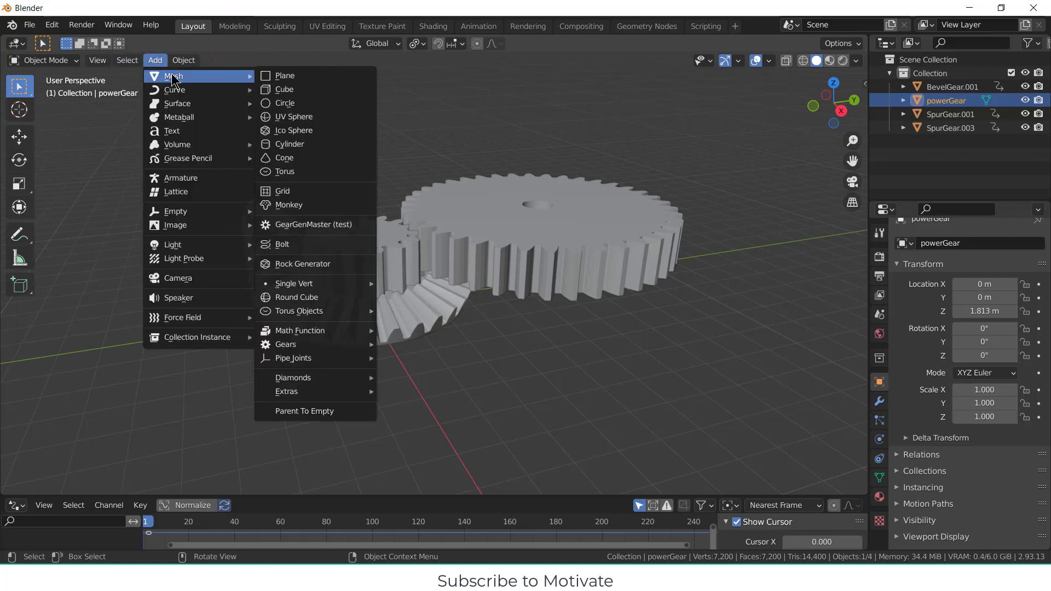
click(285, 74)
key(s)
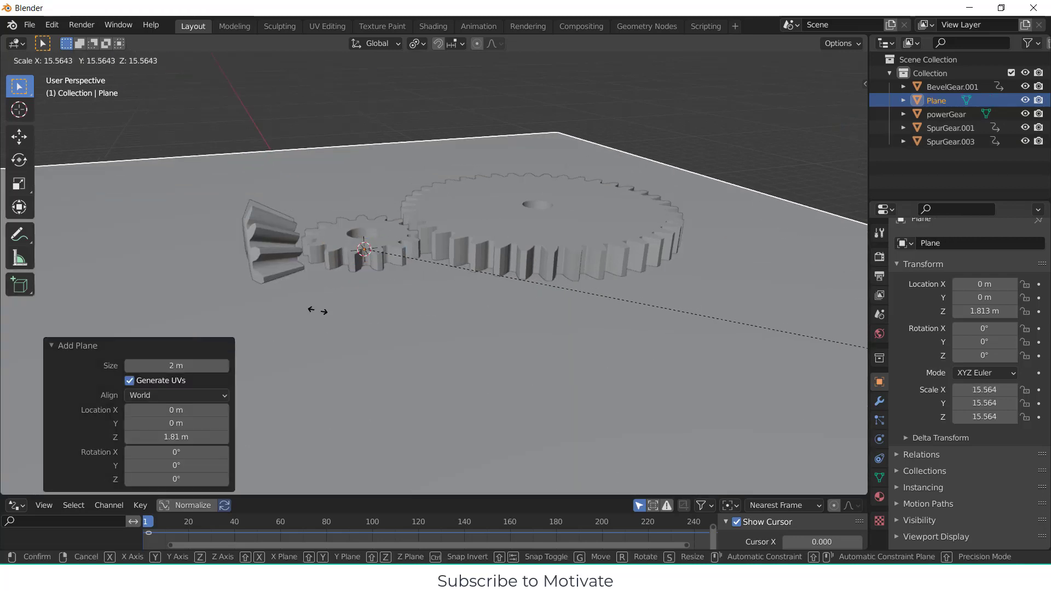
click(11, 371)
key(g)
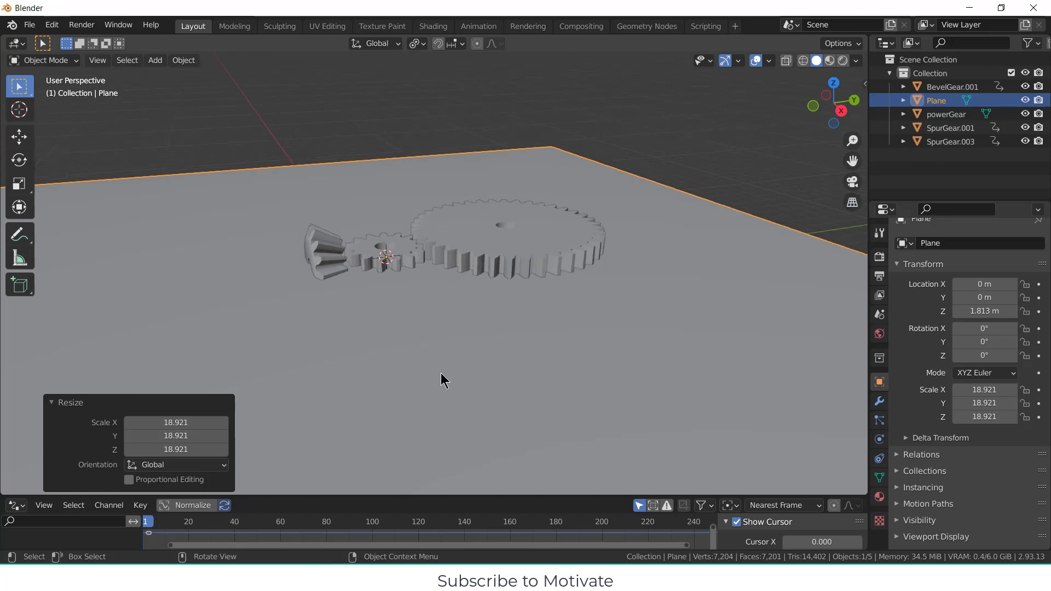
key(z)
click(440, 419)
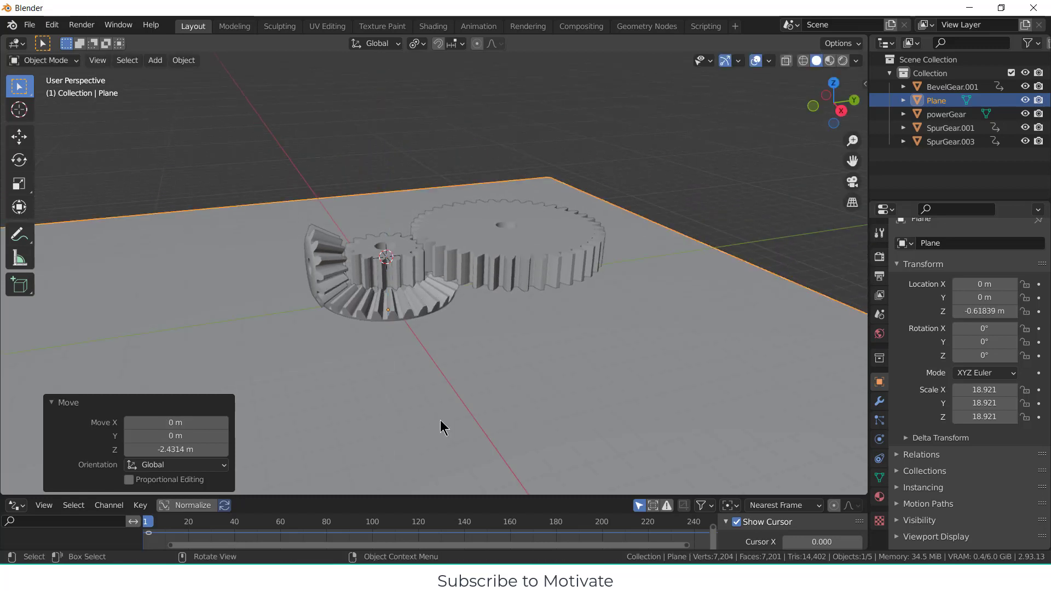
middle_drag(440, 419, 458, 337)
Step: Extrude the floor's two back edges straight up into walls
key(Tab)
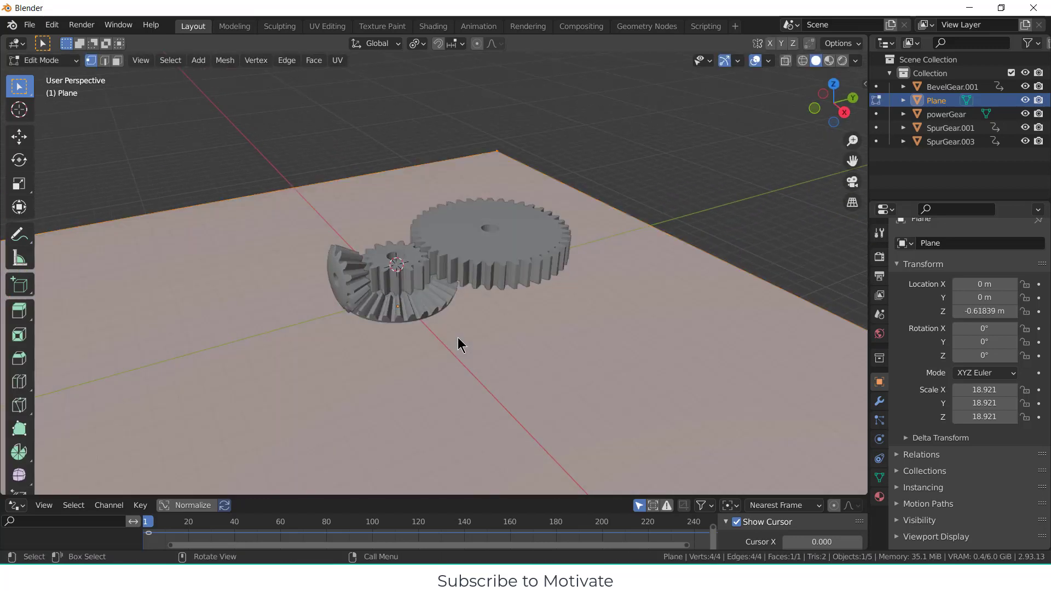
click(303, 181)
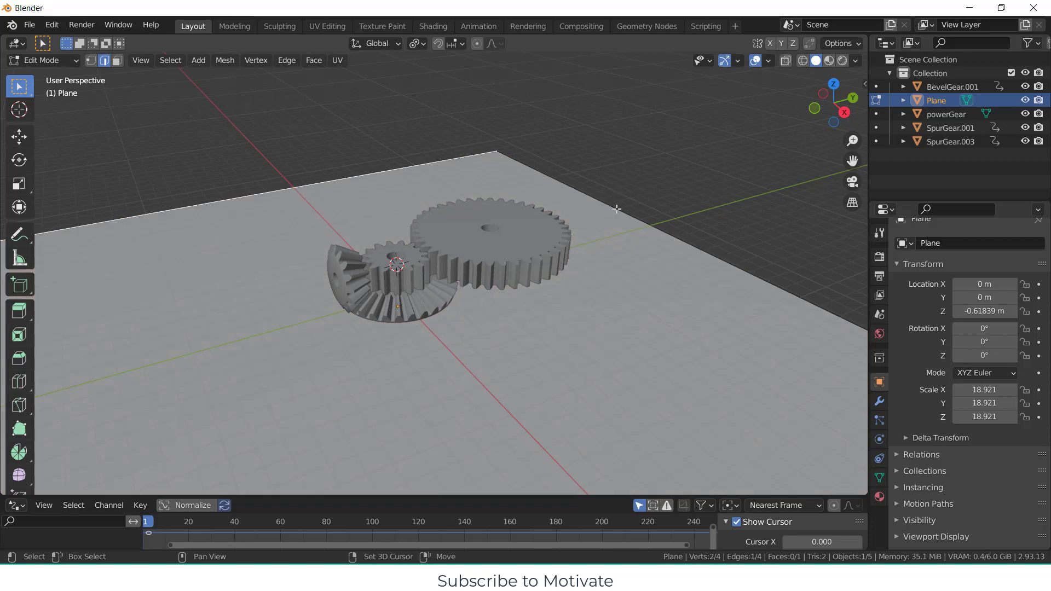
shift+click(617, 209)
key(e)
key(z)
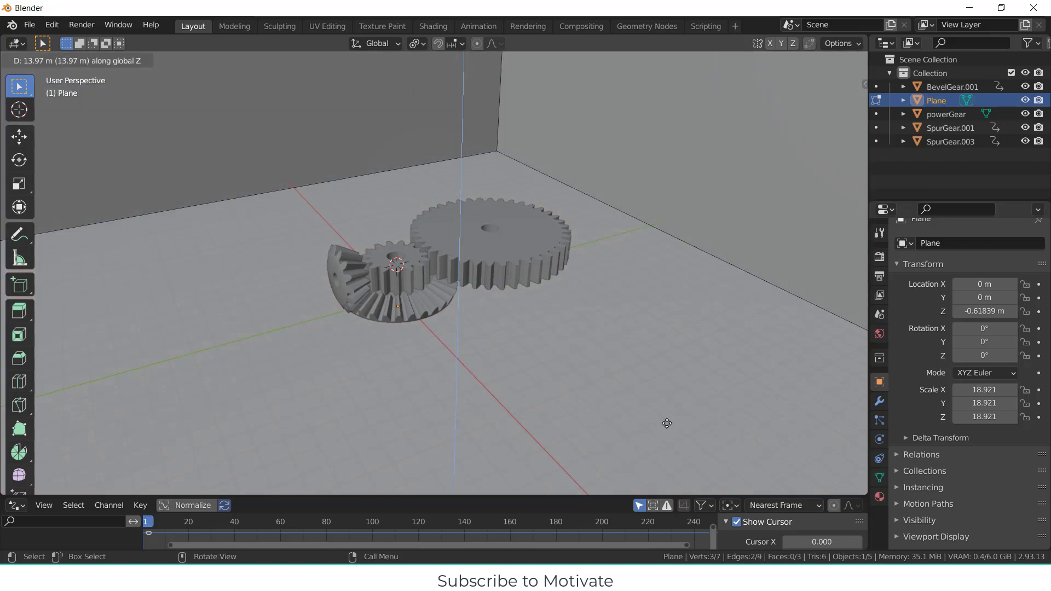
click(680, 347)
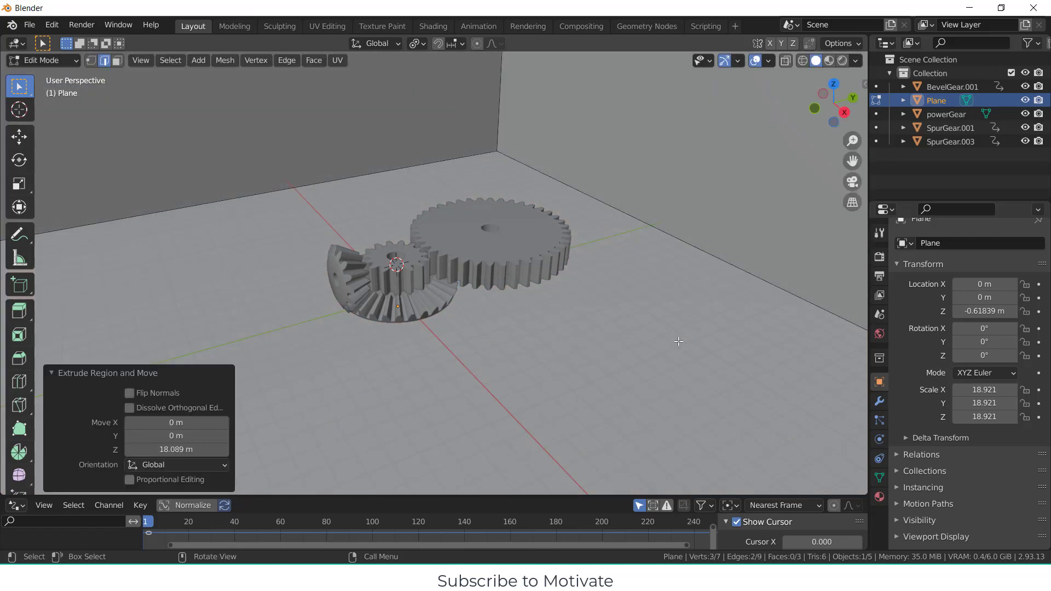
Step: Bevel the wall corner and floor–wall edges into 6-segment rounded corners
click(387, 170)
shift+click(512, 90)
shift+click(558, 181)
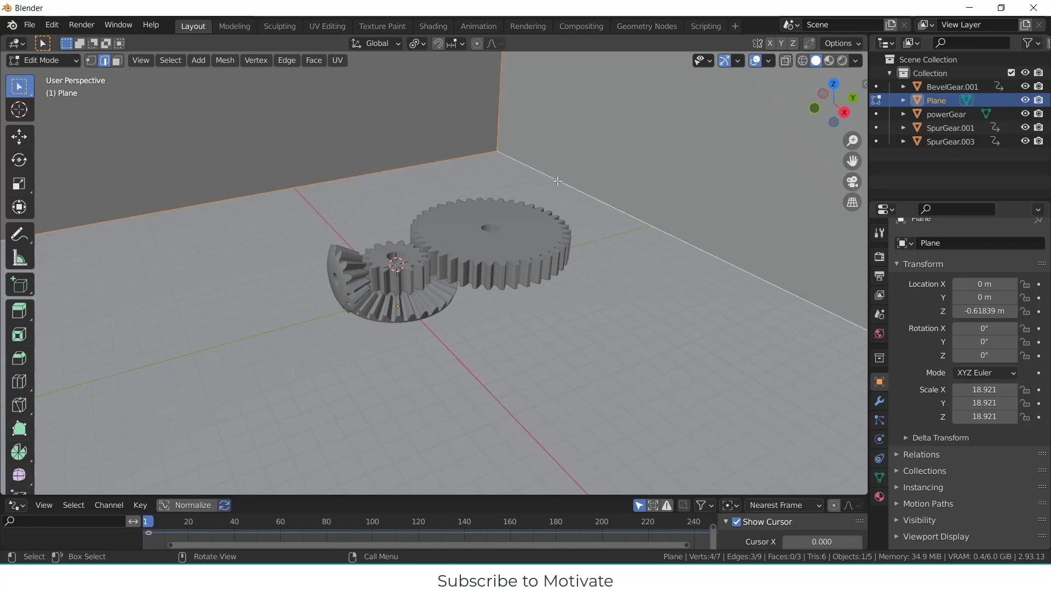
key(ctrl+b)
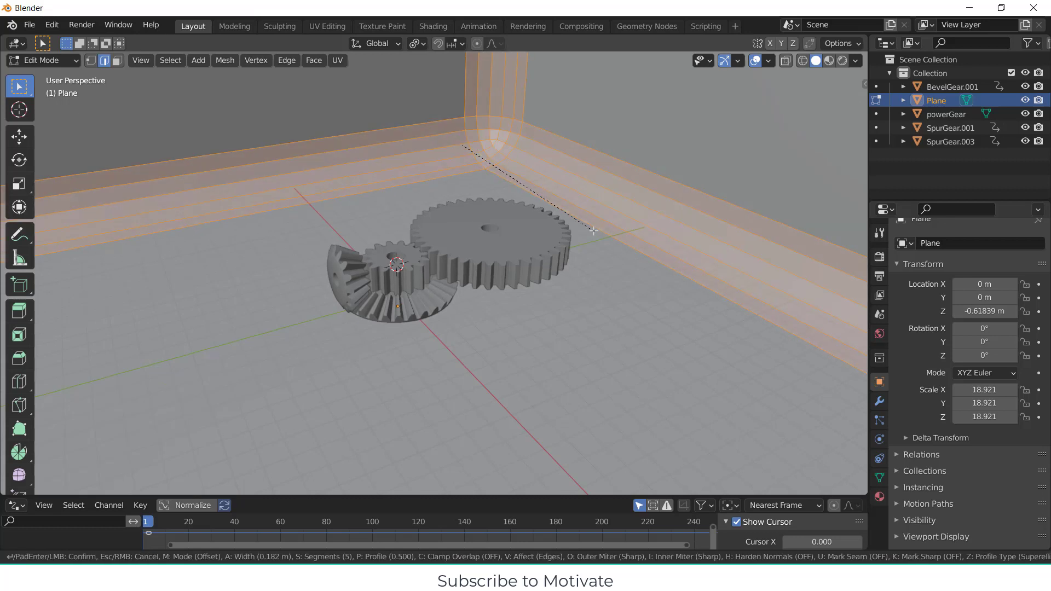
click(615, 255)
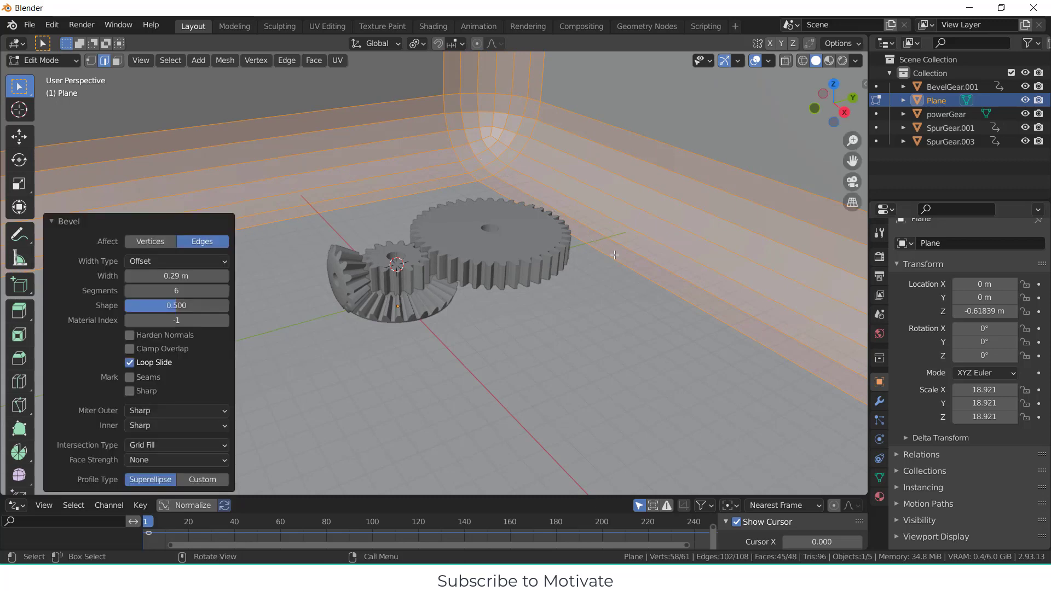
key(Tab)
Step: Shade the backdrop plane smooth
right_click(631, 128)
click(639, 129)
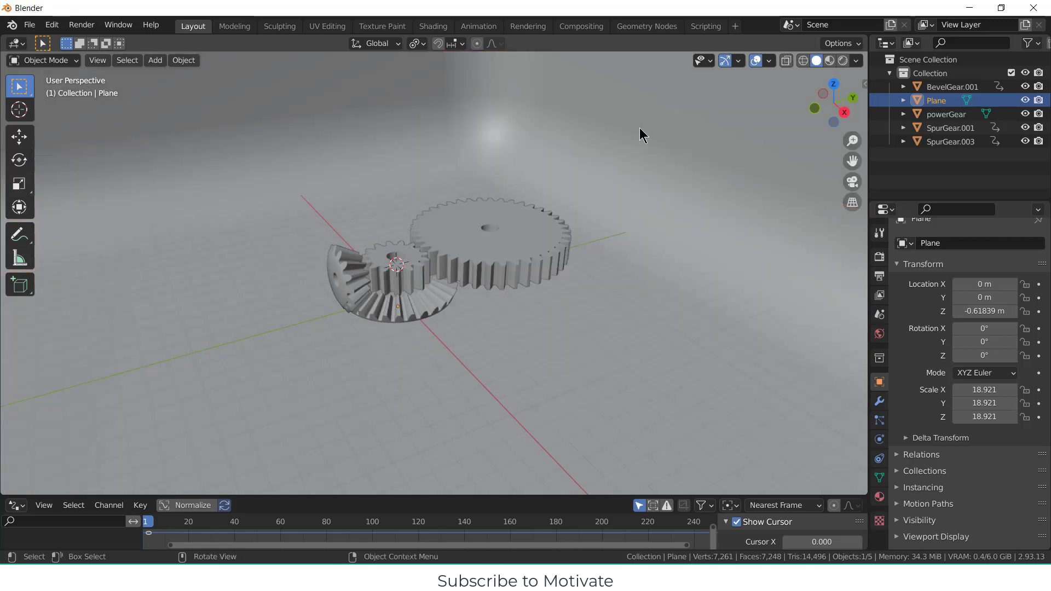
middle_drag(598, 199, 547, 251)
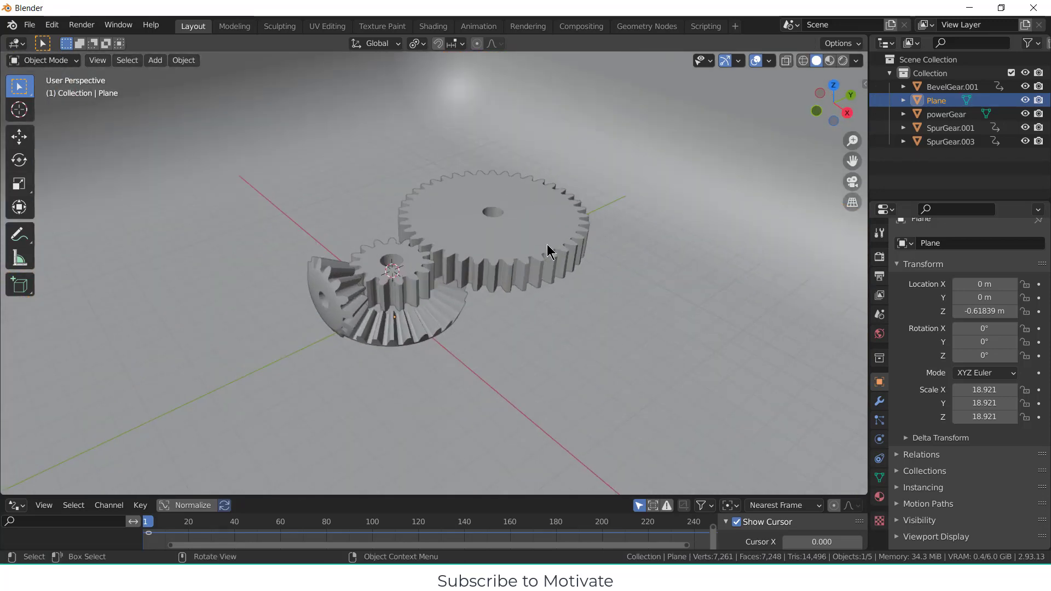
Step: In Material Preview, give SpurGear.003 a new darkened-grey material with Metallic 1.0 and roughness 0.194
click(547, 251)
click(879, 497)
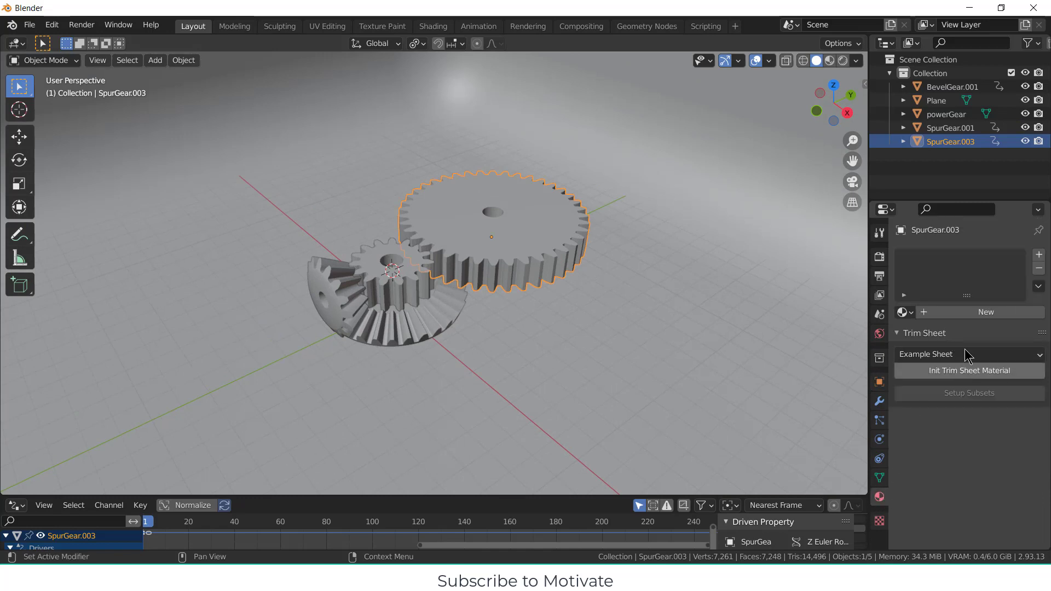
click(972, 315)
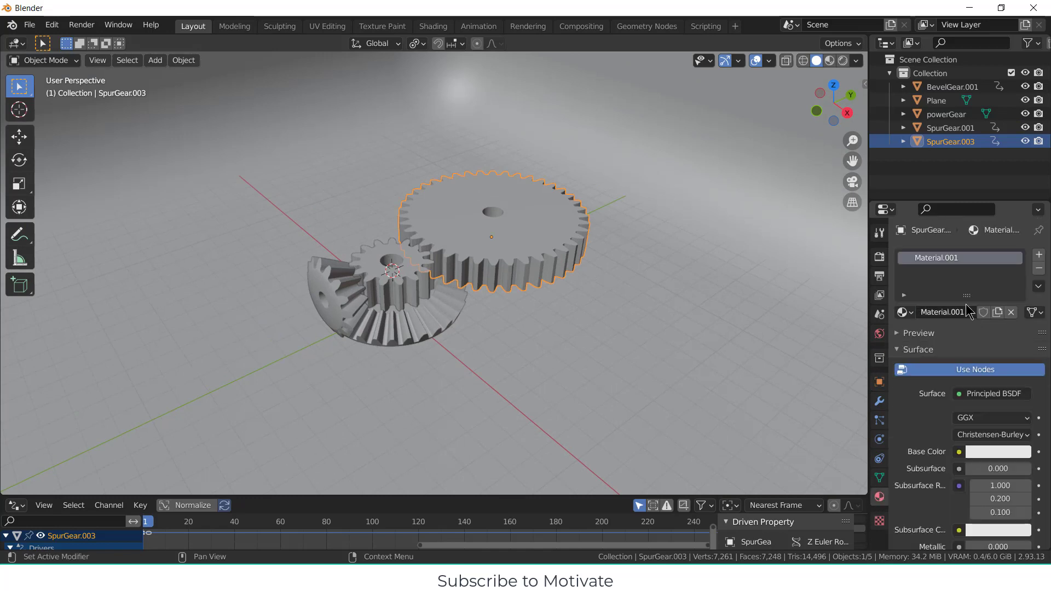
click(828, 62)
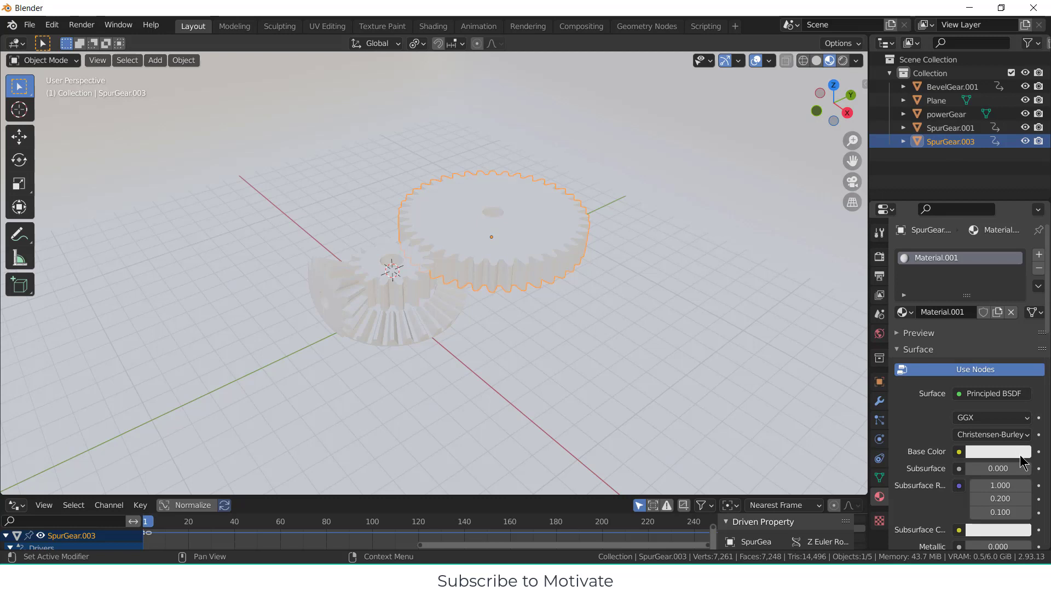
click(998, 451)
drag(1027, 267, 1023, 296)
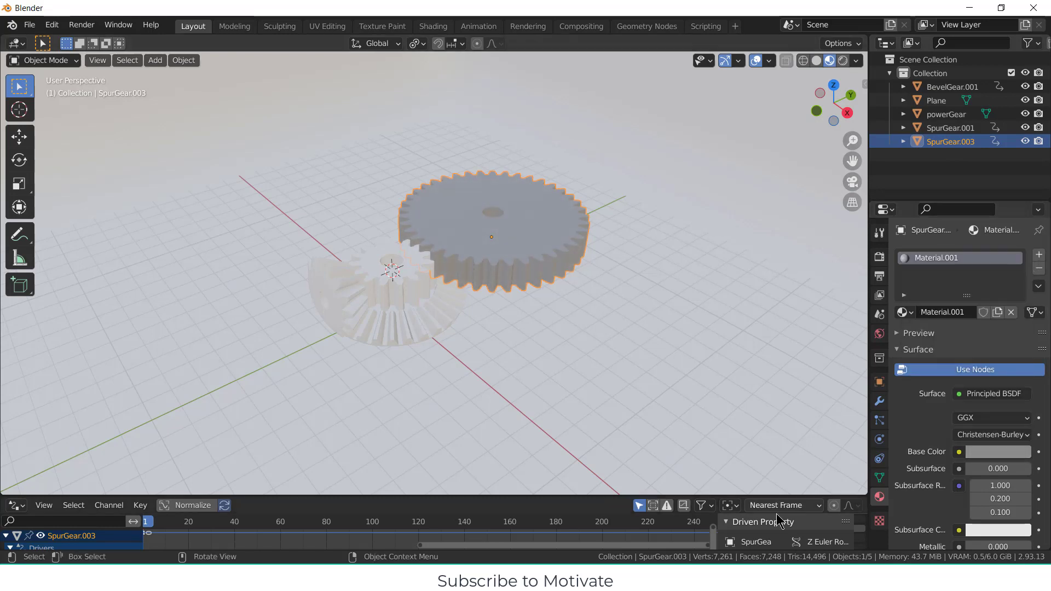
scroll(994, 452, down, 4)
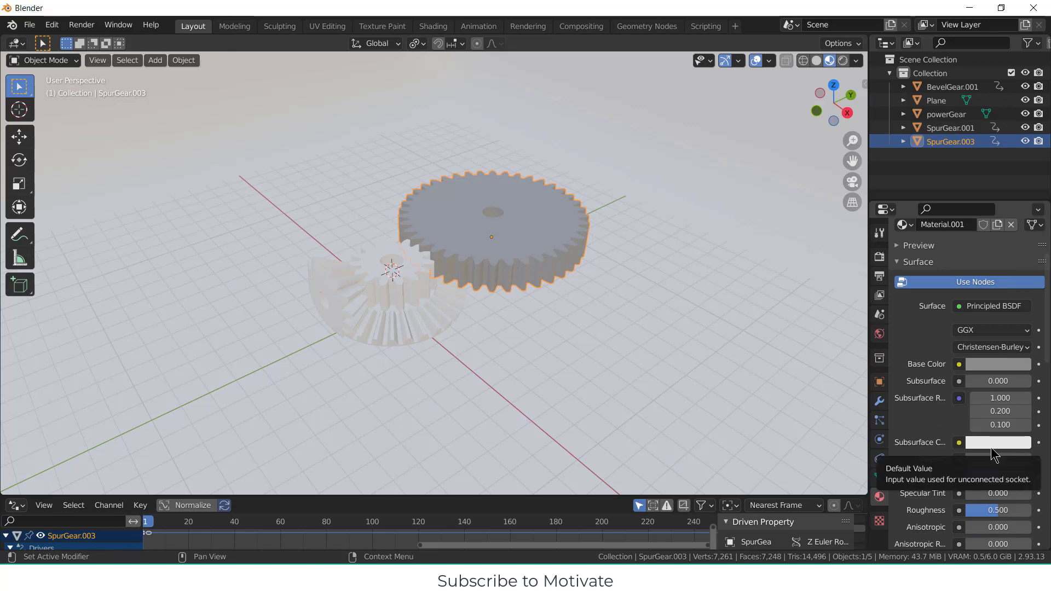
drag(980, 459, 1031, 459)
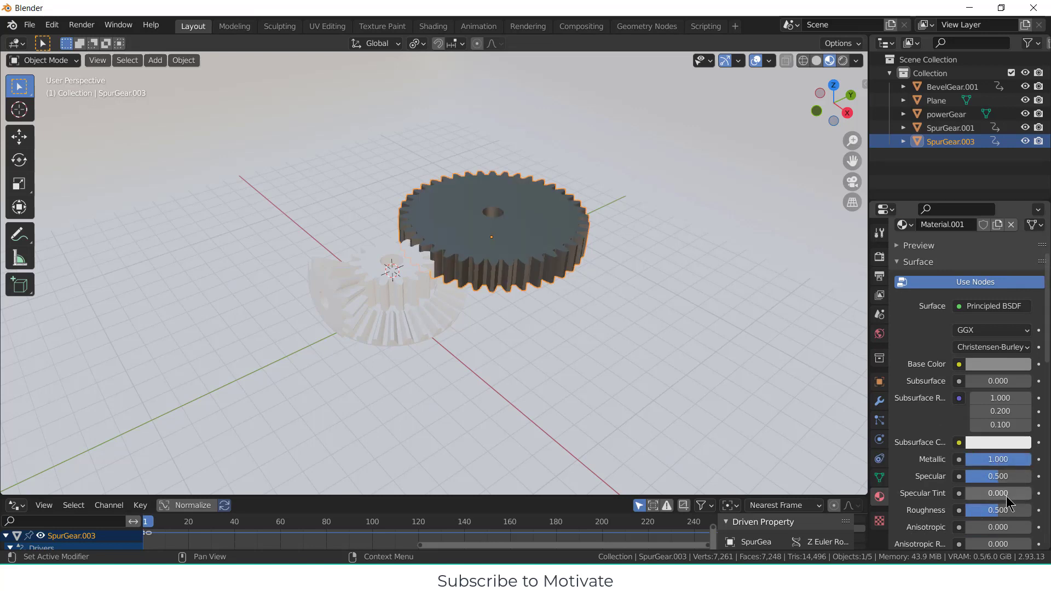
drag(996, 517, 976, 517)
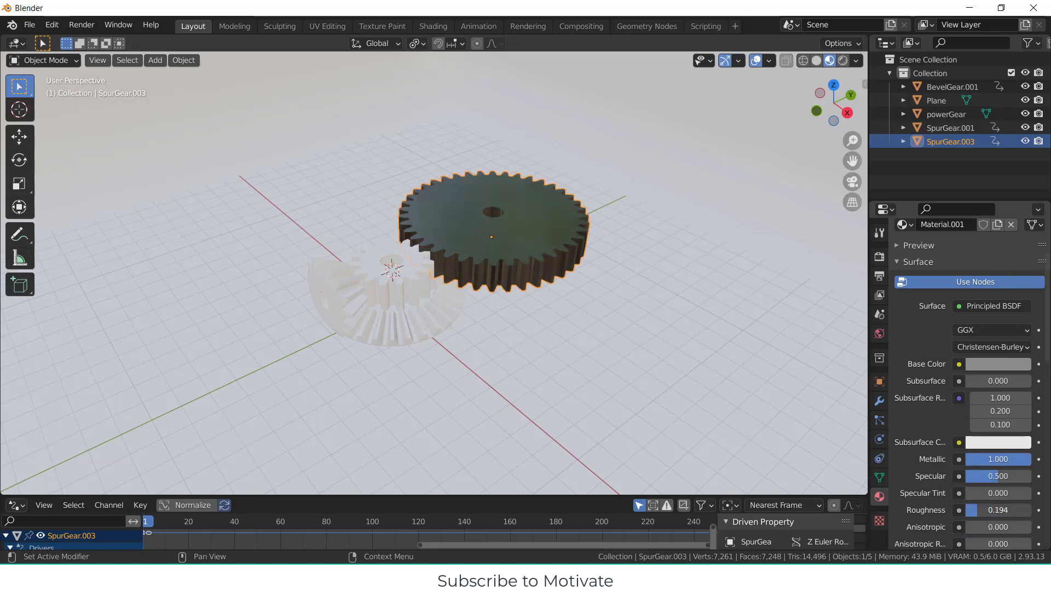
Step: Give powerGear a new material, Material.002, with Metallic 1.0 and roughness 0.186
click(357, 307)
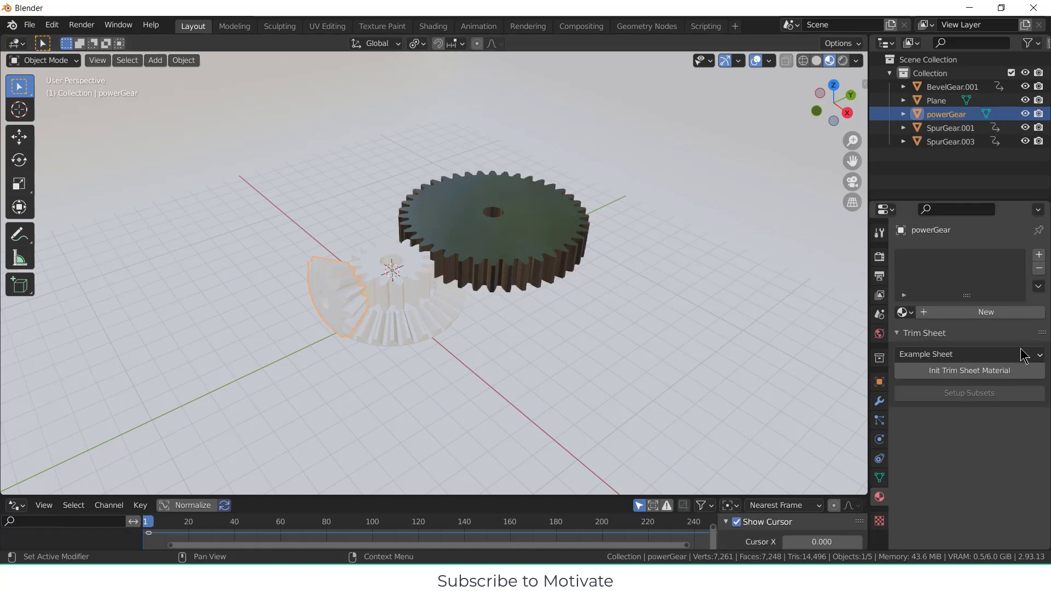
click(985, 312)
click(1004, 450)
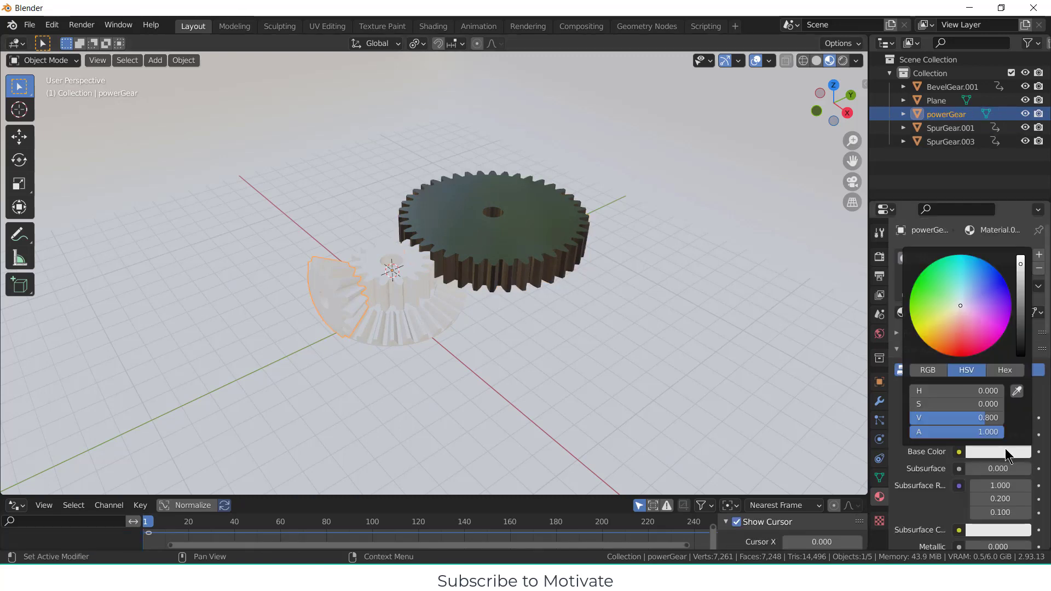
scroll(994, 486, down, 3)
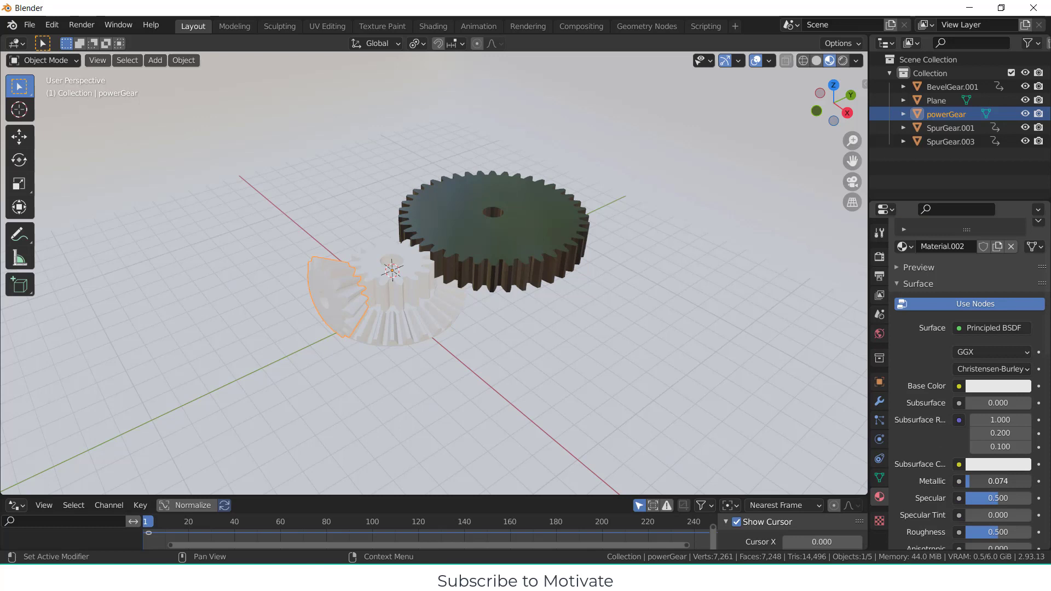
drag(993, 481, 1030, 481)
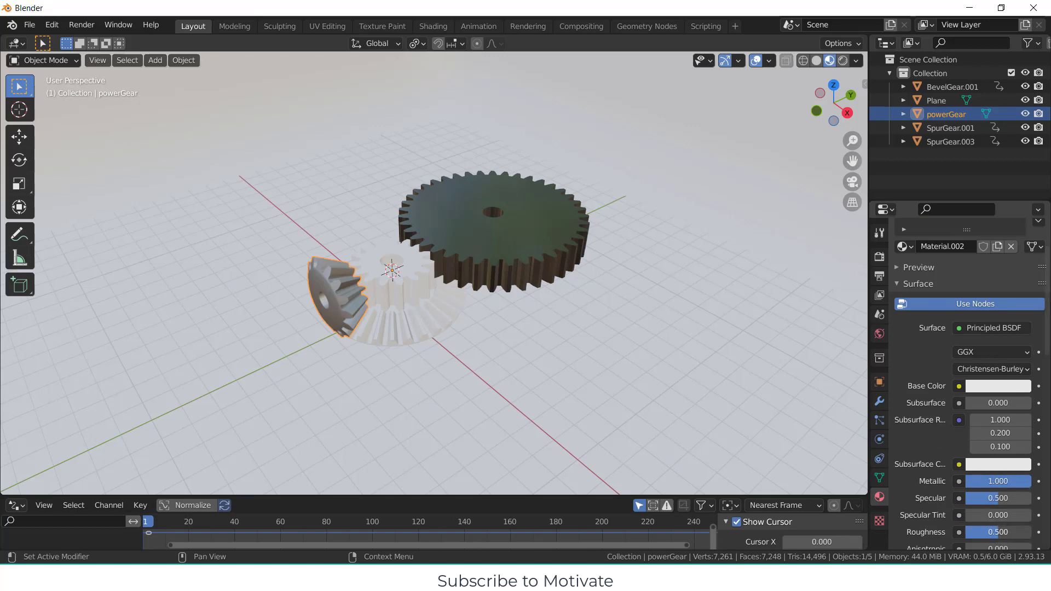
drag(998, 532, 978, 532)
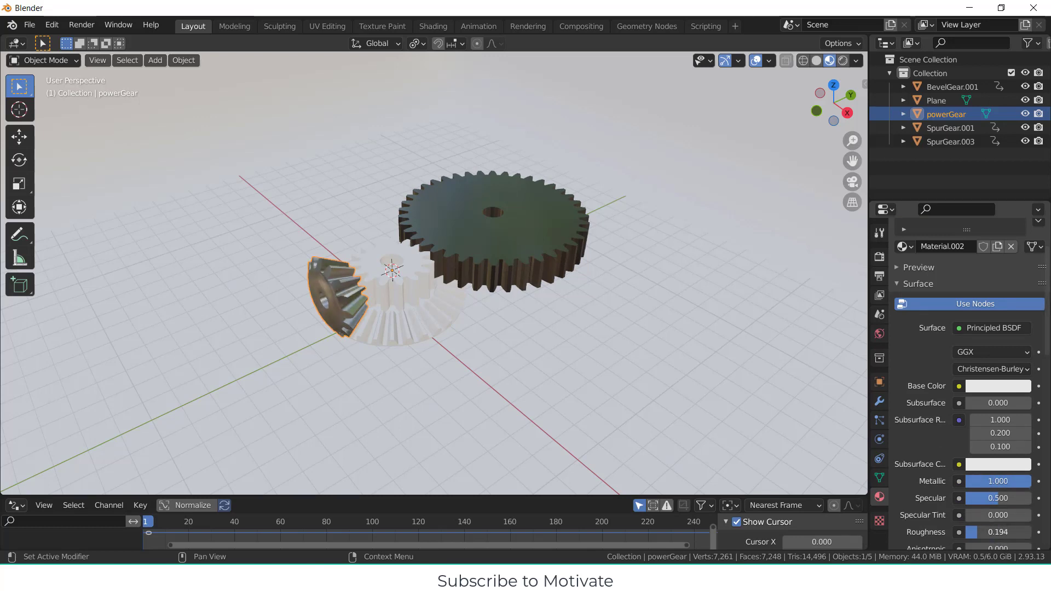
click(408, 284)
Step: Assign the existing Material.001 to the small spur gear SpurGear.001
click(906, 312)
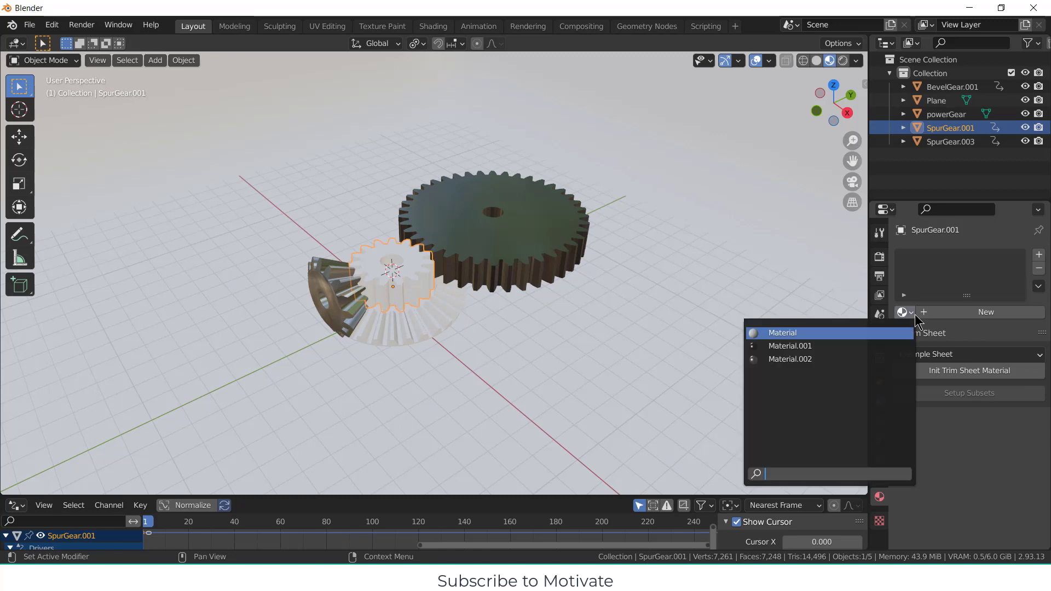
click(858, 346)
scroll(392, 310, up, 3)
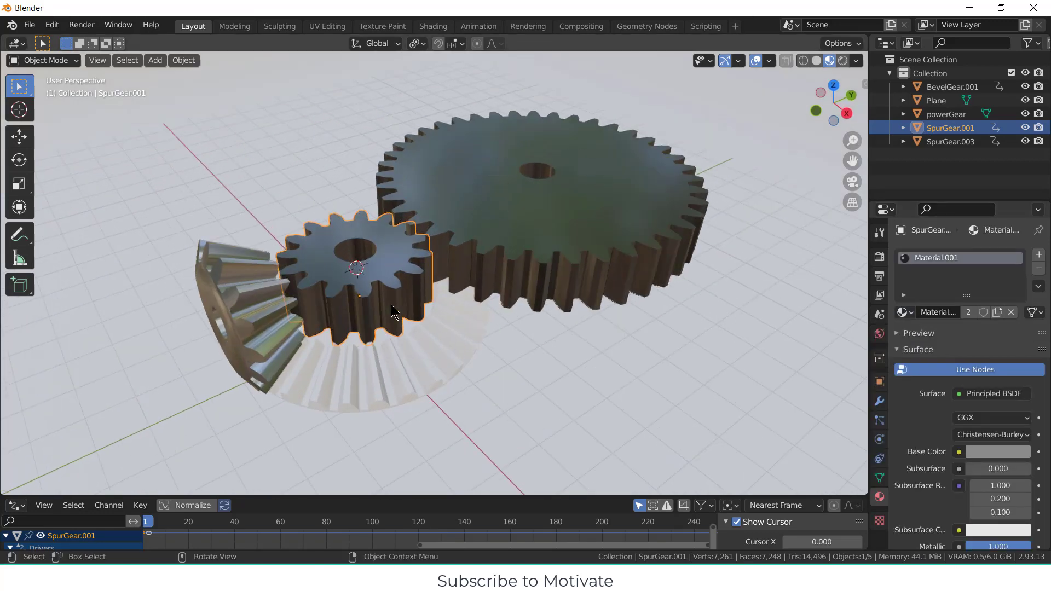
Step: Make BevelGear.001's Material.003 darkened grey, Metallic 1.0, with roughness 0.136
click(416, 344)
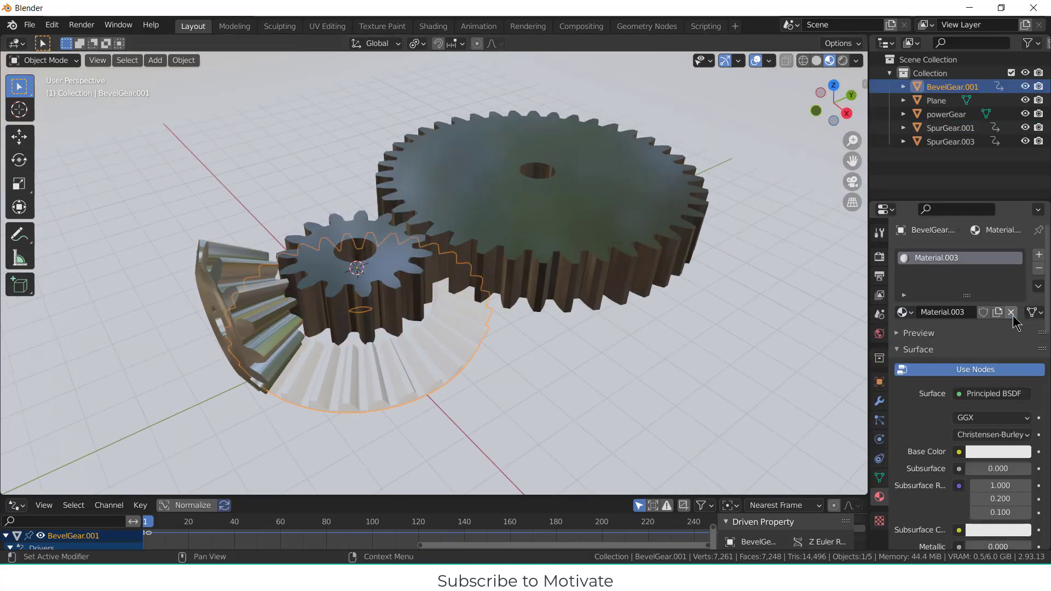
scroll(1013, 329, down, 4)
click(1013, 364)
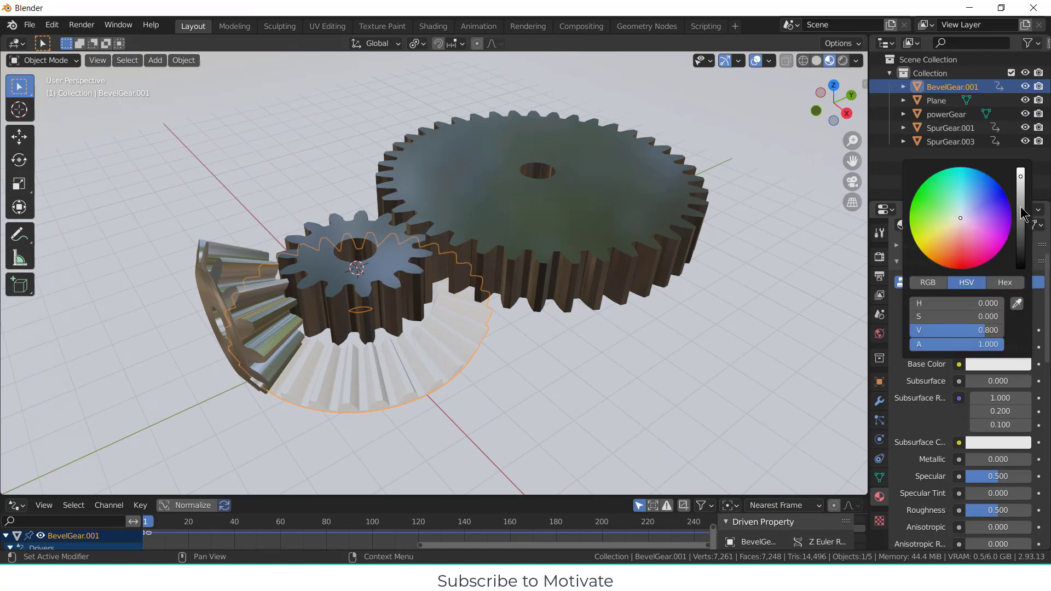
drag(1021, 186, 1021, 211)
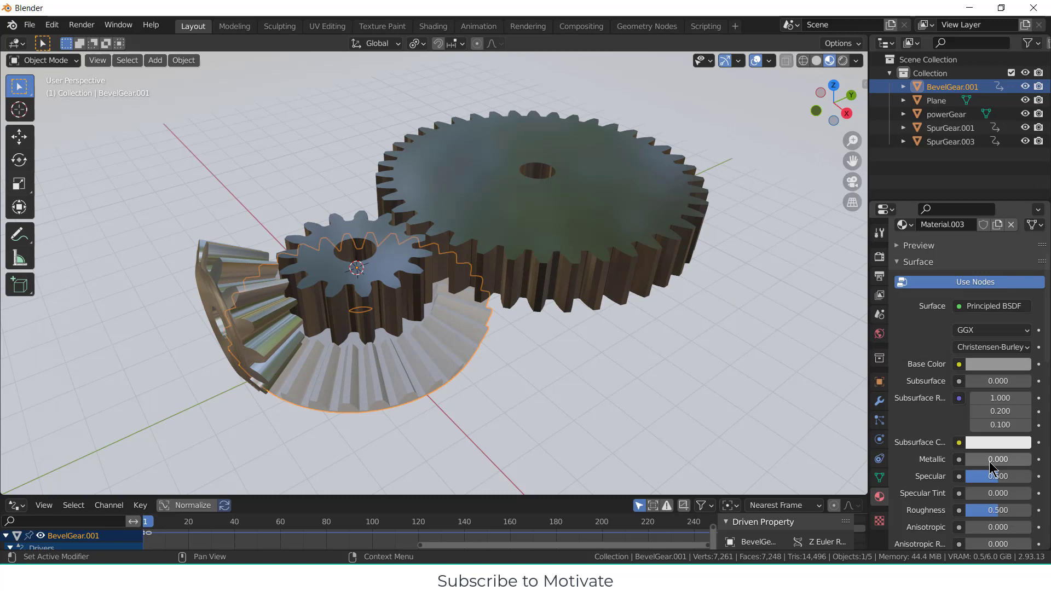
drag(979, 459, 1031, 459)
drag(994, 510, 978, 510)
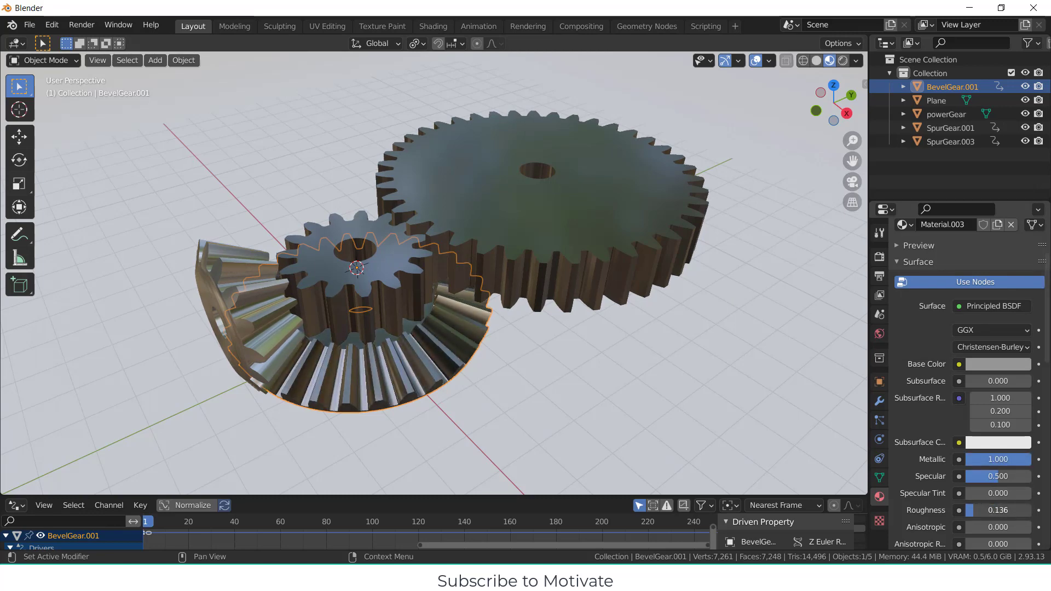
scroll(662, 345, down, 2)
Step: Give the floor plane Material.004 with white emission, then hide the viewport overlays
click(635, 334)
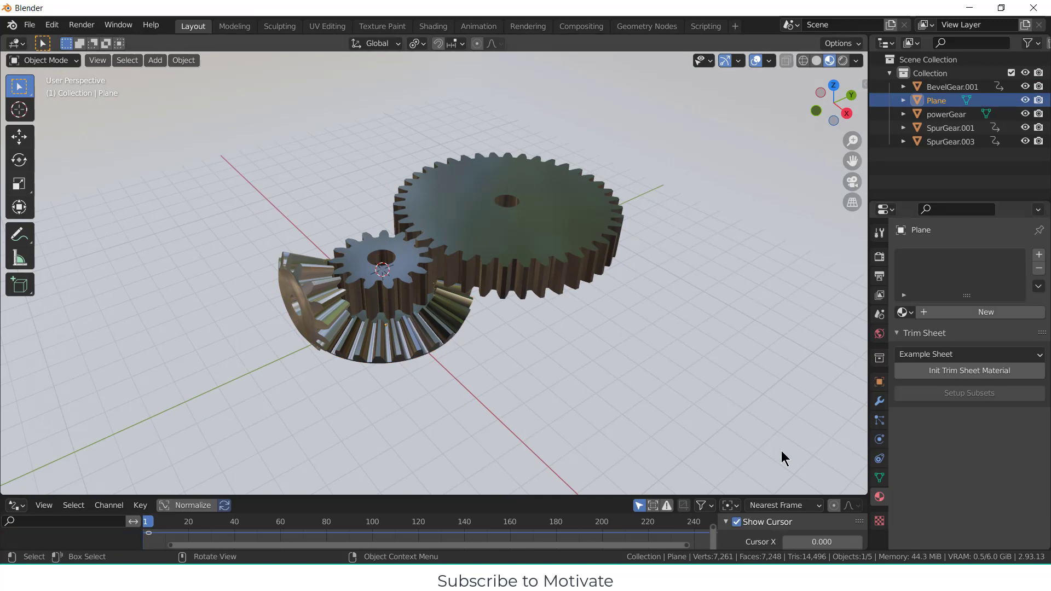
click(984, 316)
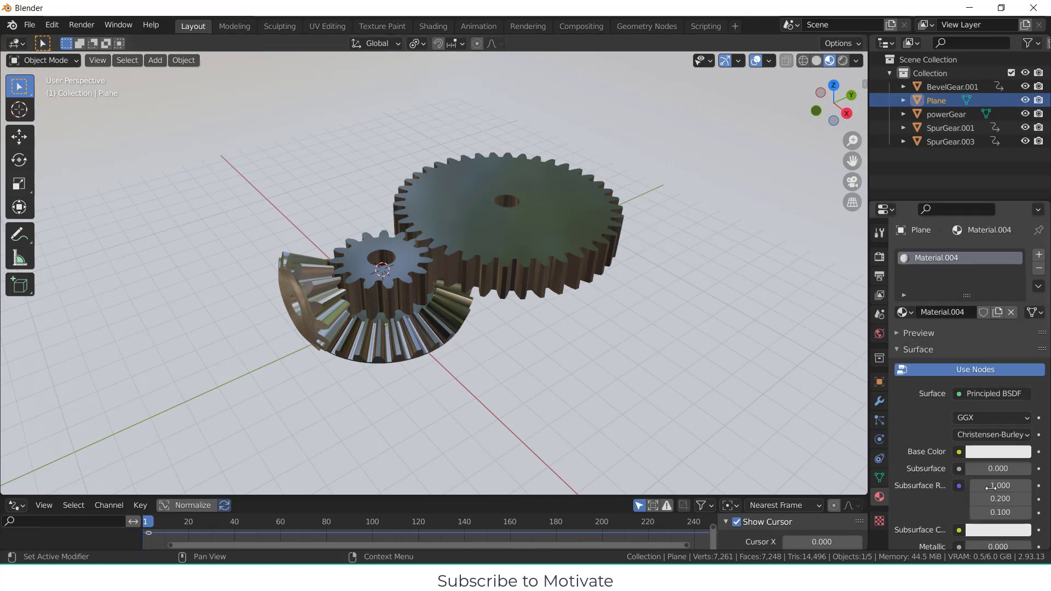
scroll(994, 504, down, 10)
click(998, 460)
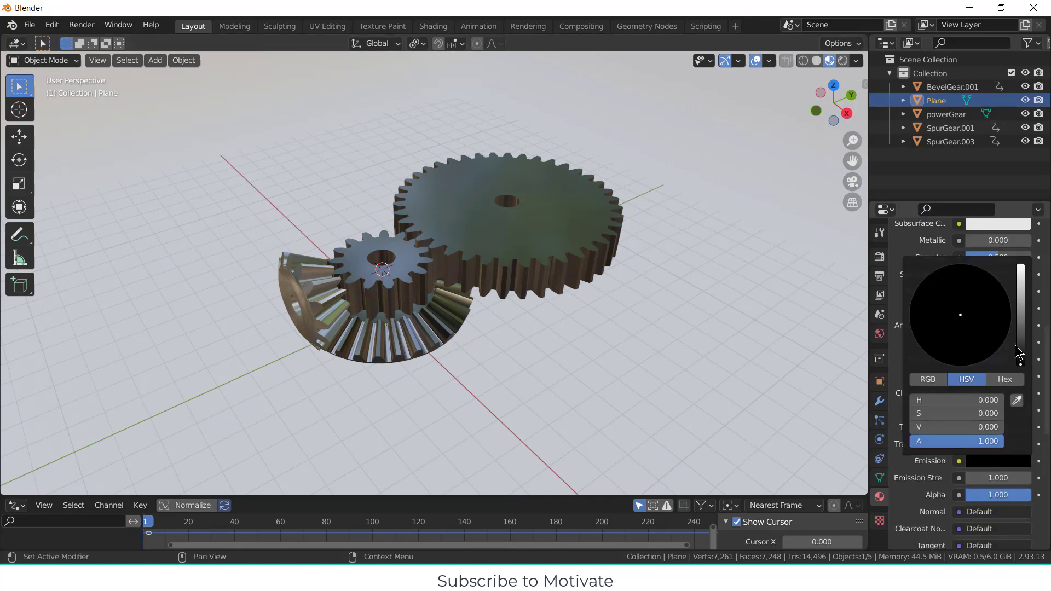
click(1020, 267)
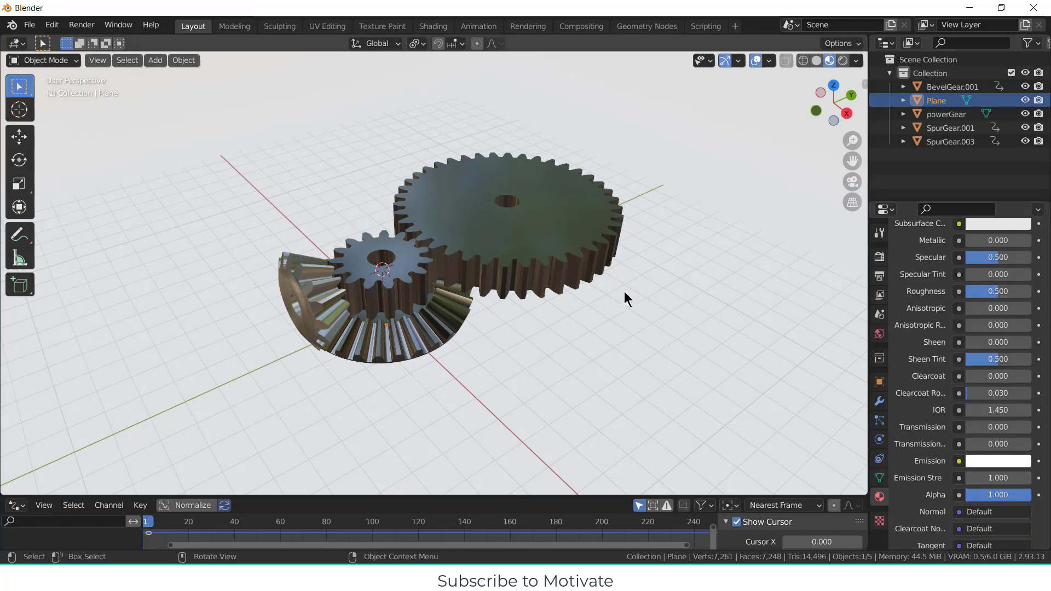
click(755, 61)
middle_drag(597, 198, 549, 232)
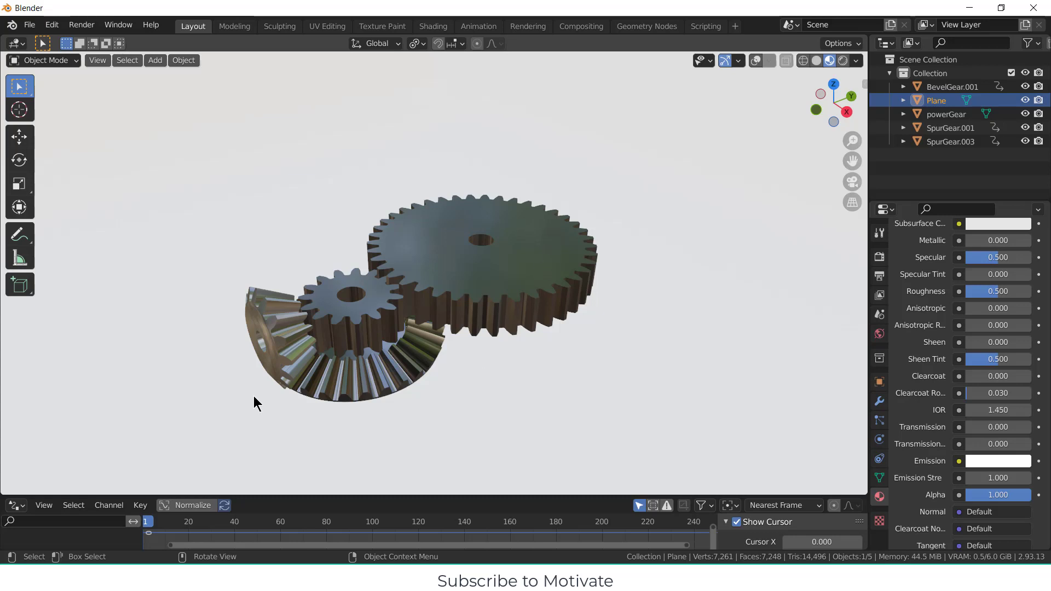
Step: Turn the bottom area into a Timeline and select powerGear with overlays shown
click(18, 505)
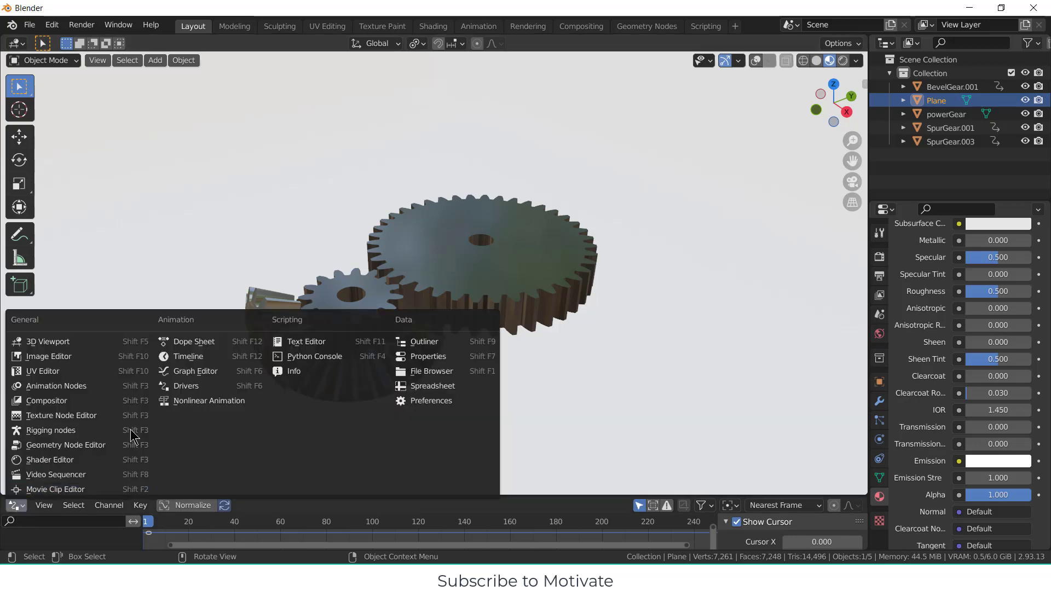
click(187, 356)
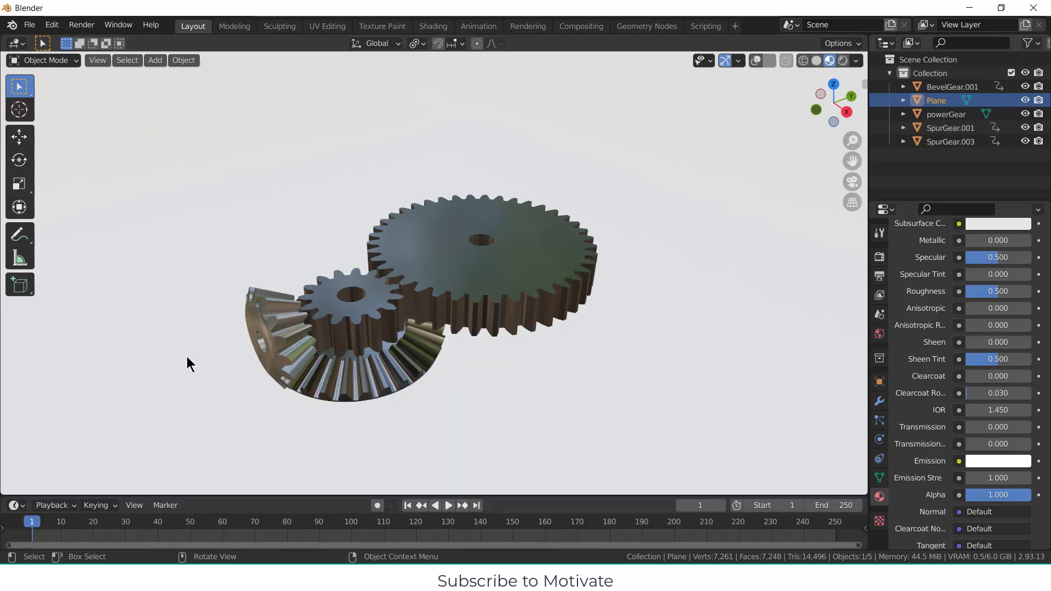
click(278, 340)
click(756, 60)
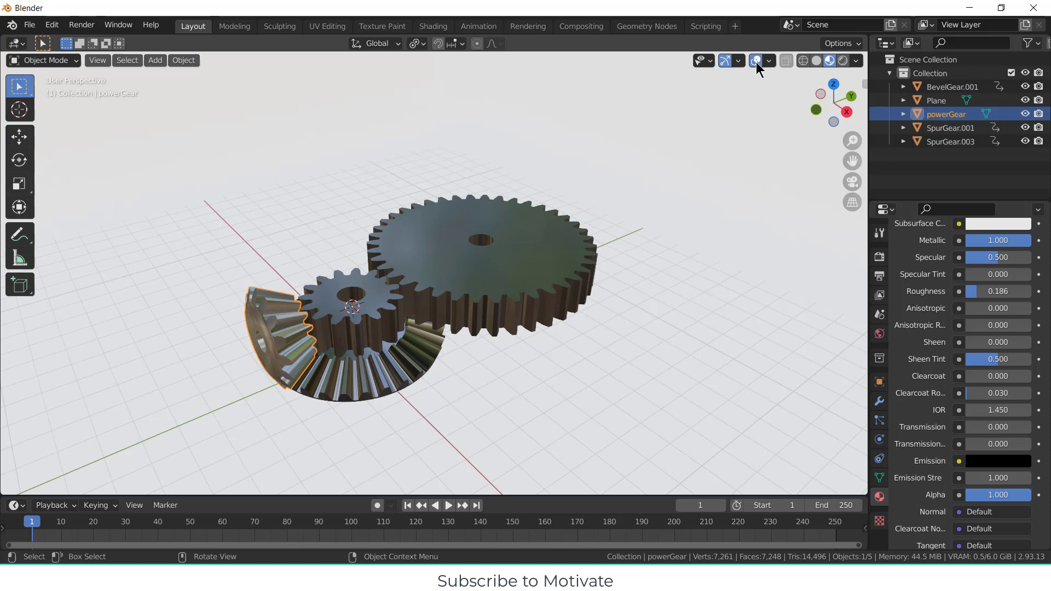
Step: Keyframe powerGear's rotation at frame 1 and preview playback in an enlarged timeline
key(i)
click(356, 193)
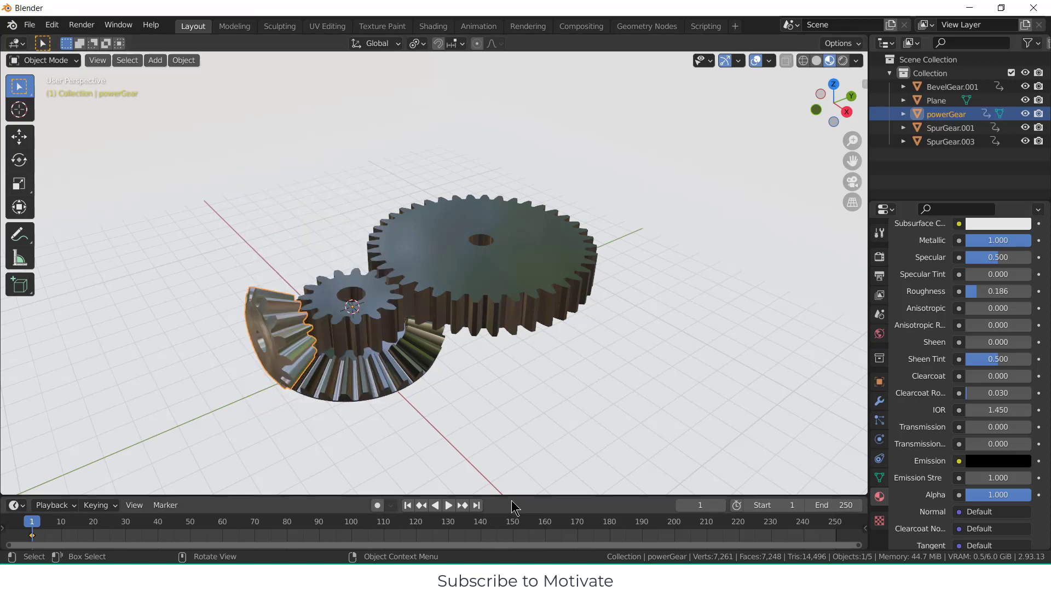
drag(519, 496, 514, 325)
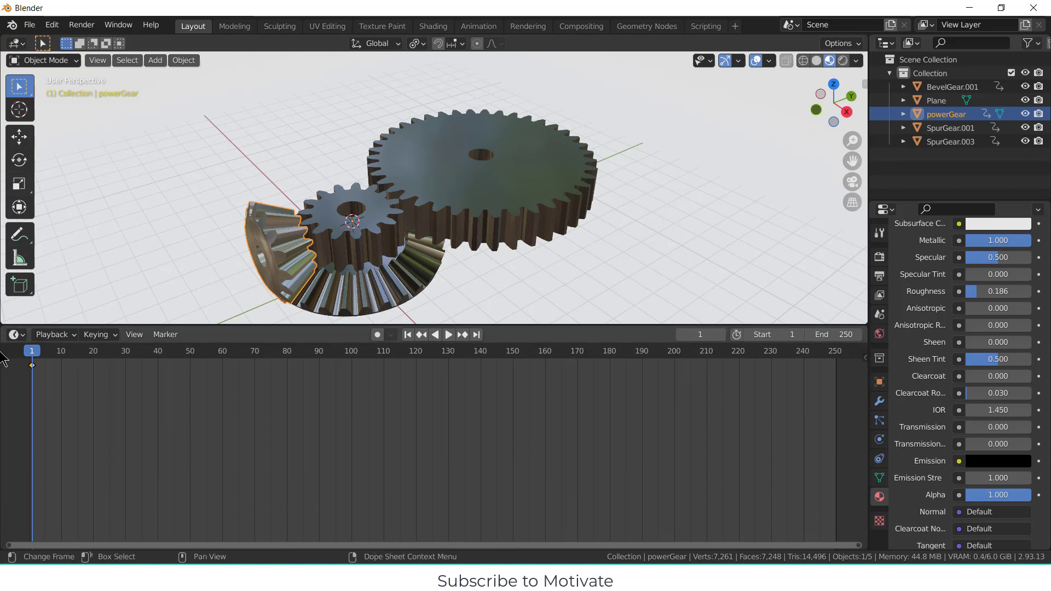
drag(32, 356, 539, 379)
key(space)
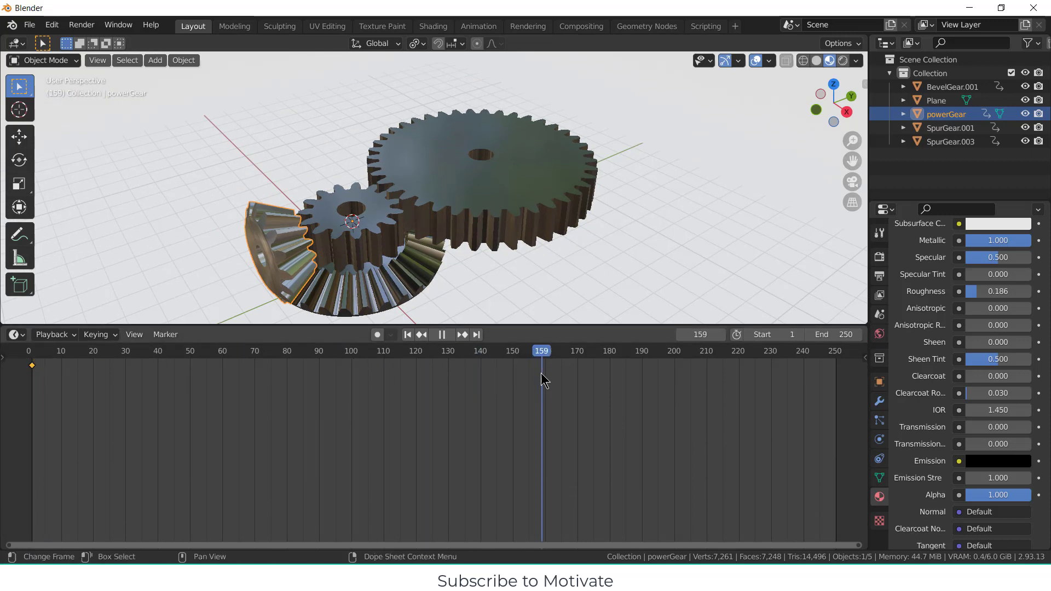
drag(543, 379, 443, 379)
key(space)
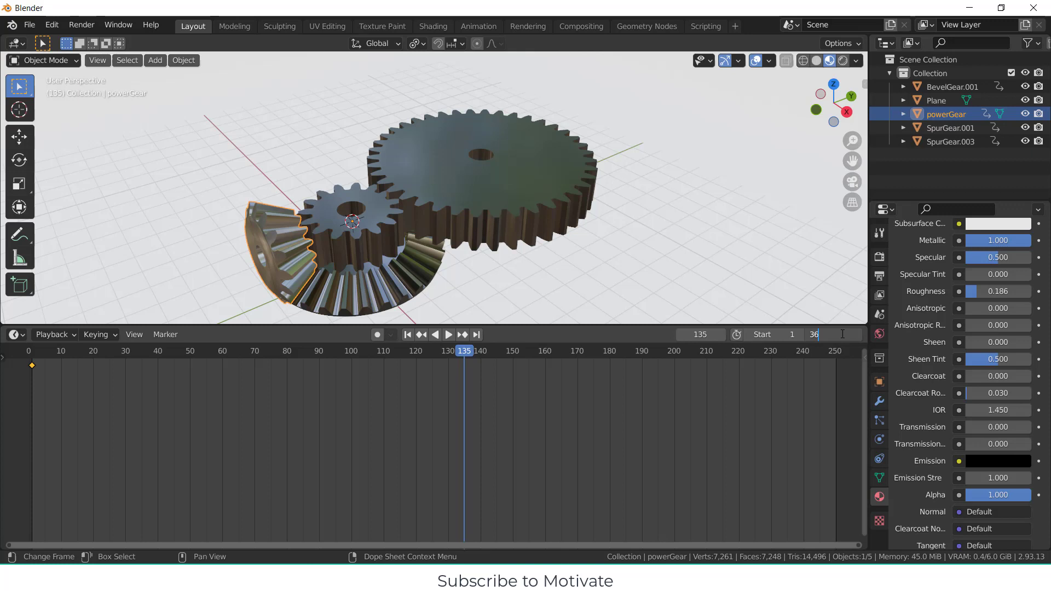
Step: Set the animation end frame to 360 and jump to frame 360
text(0)
key(Return)
scroll(678, 440, down, 3)
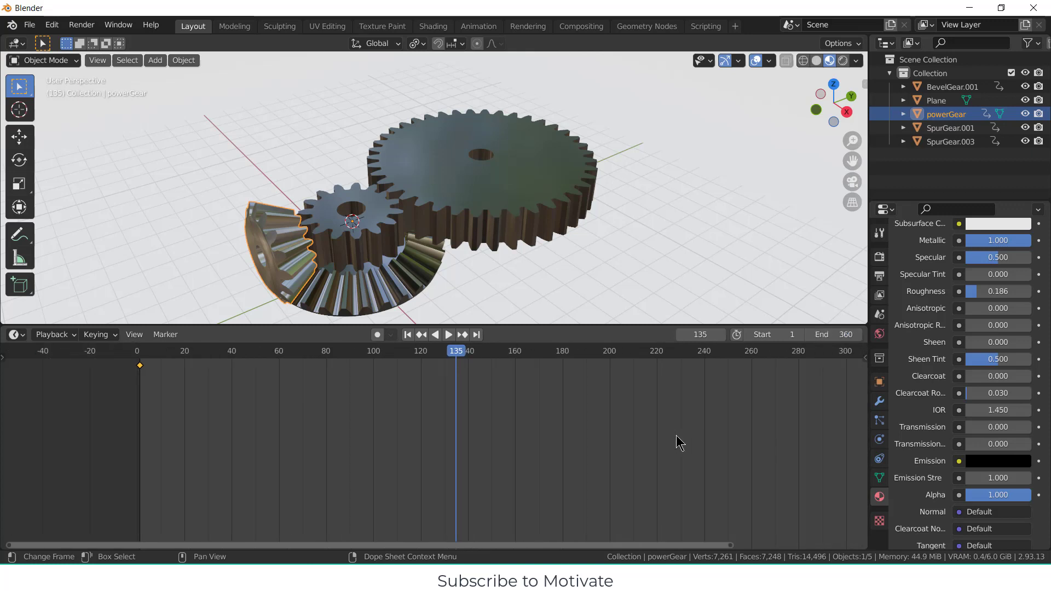
click(476, 335)
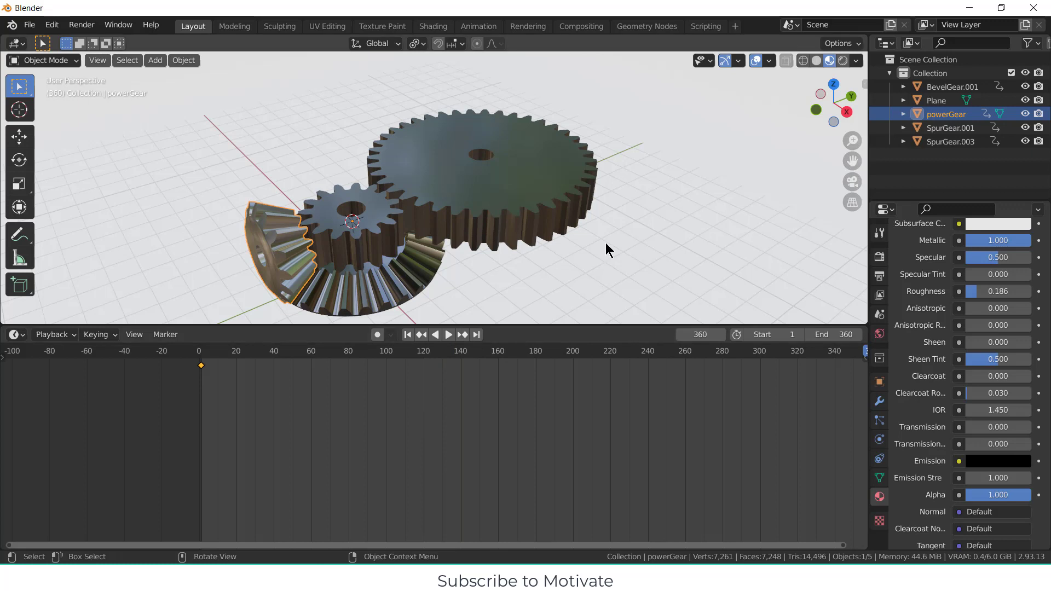
Step: Set powerGear's Y rotation to 720°, keyframe it at frame 360, and play the animation
key(n)
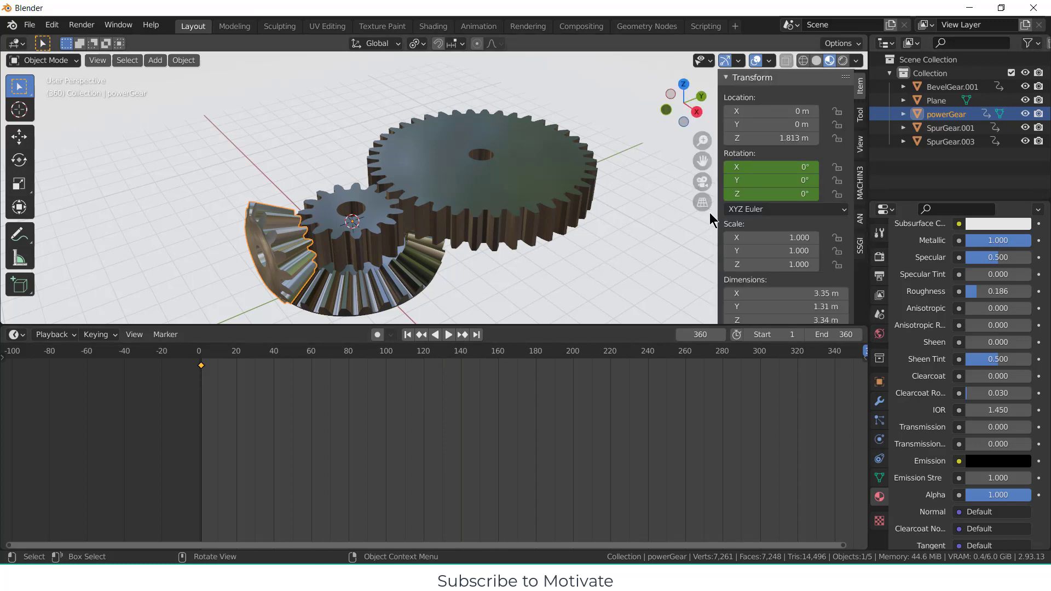
double_click(771, 180)
text(720)
key(Return)
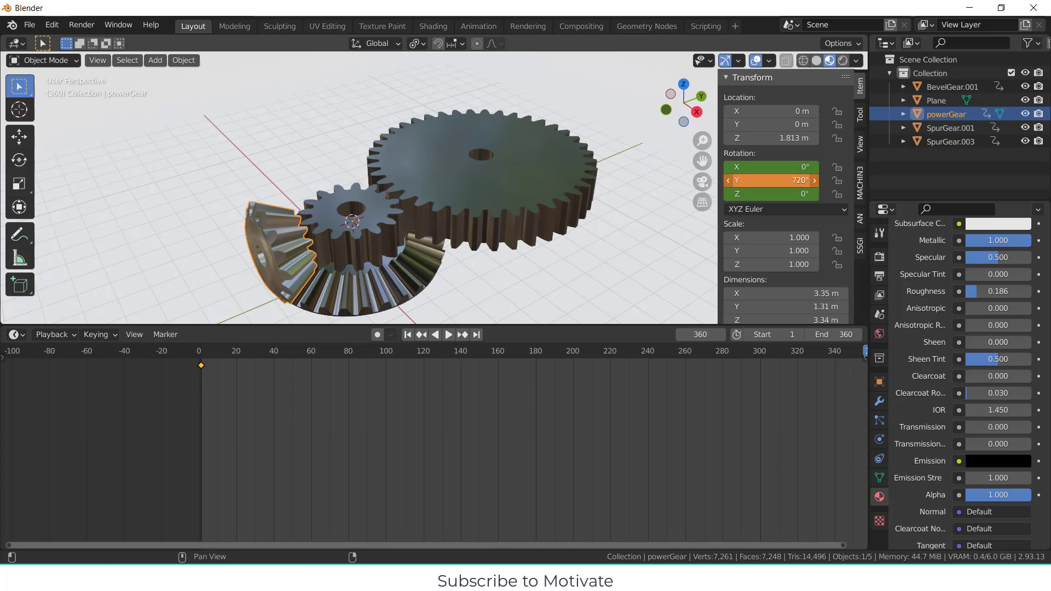
key(i)
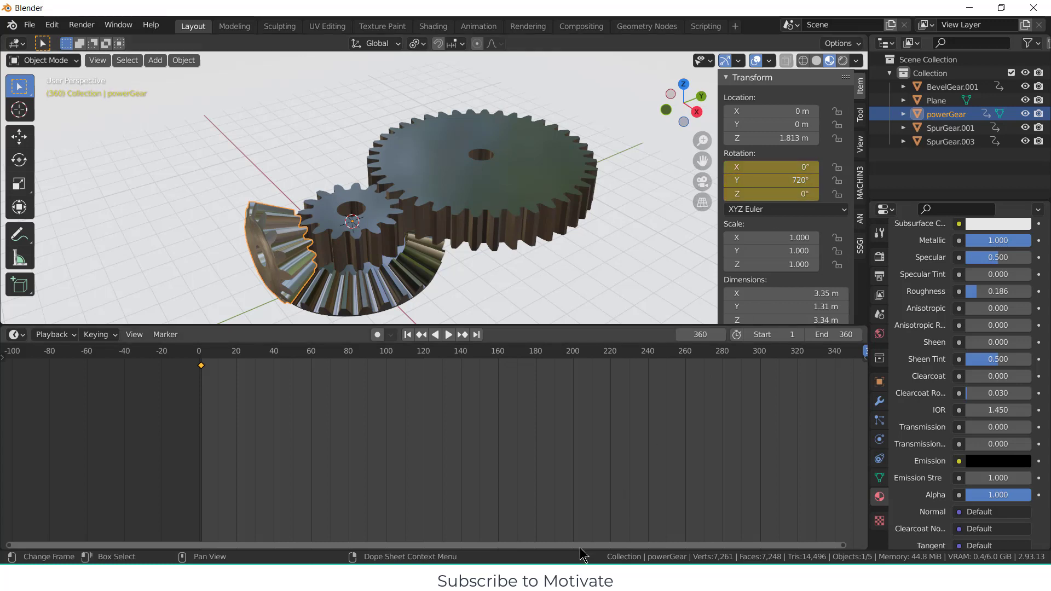
ctrl+scroll(647, 539, right, 1)
ctrl+scroll(647, 539, right, 3)
key(space)
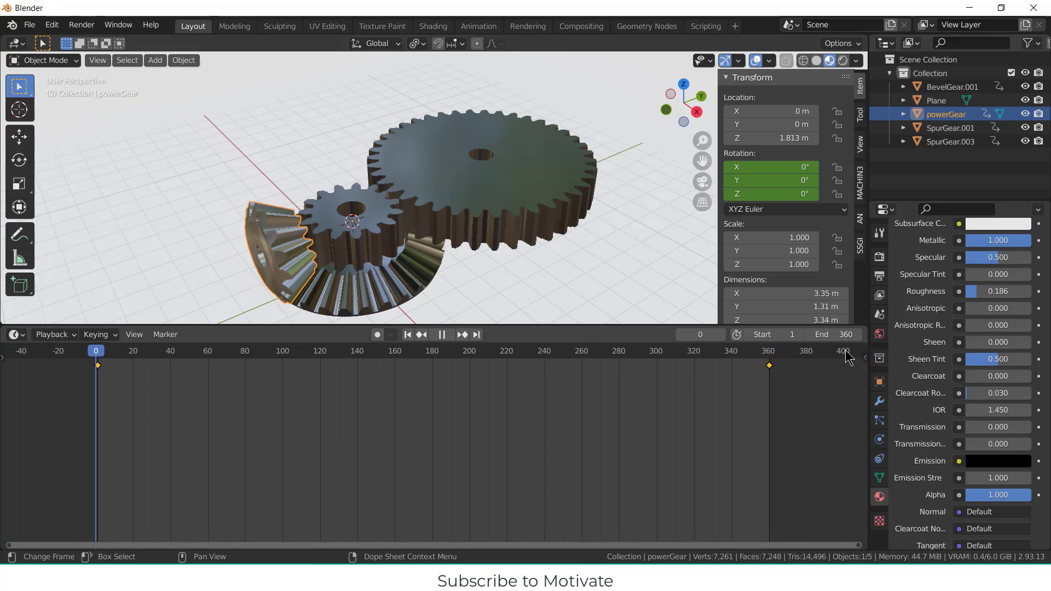
click(447, 335)
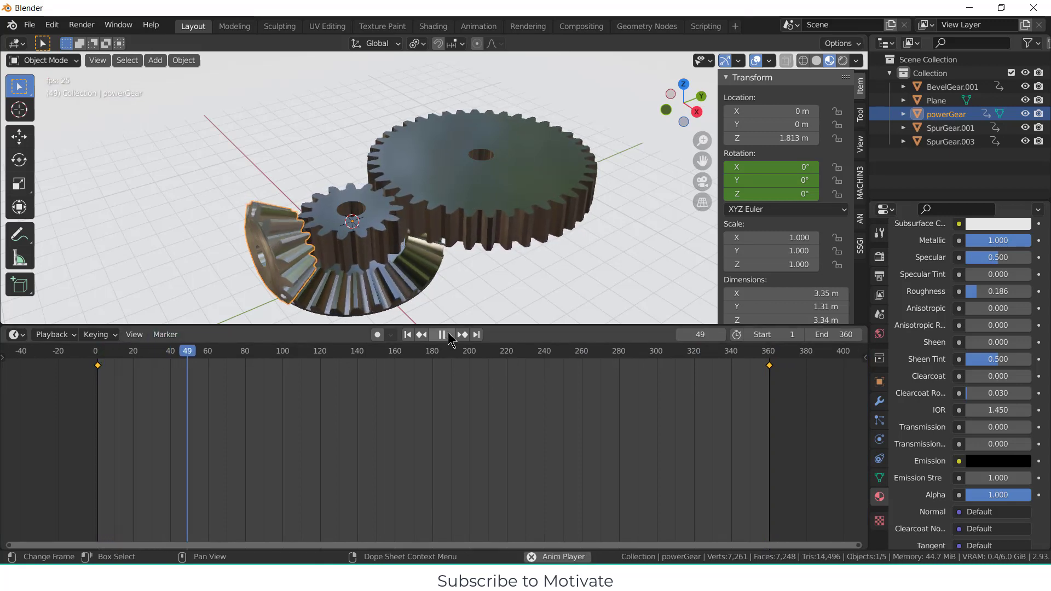
Step: Select all of powerGear's keyframes and set their interpolation to Linear
click(448, 337)
drag(194, 358, 754, 395)
key(space)
key(space)
drag(49, 447, 868, 348)
key(t)
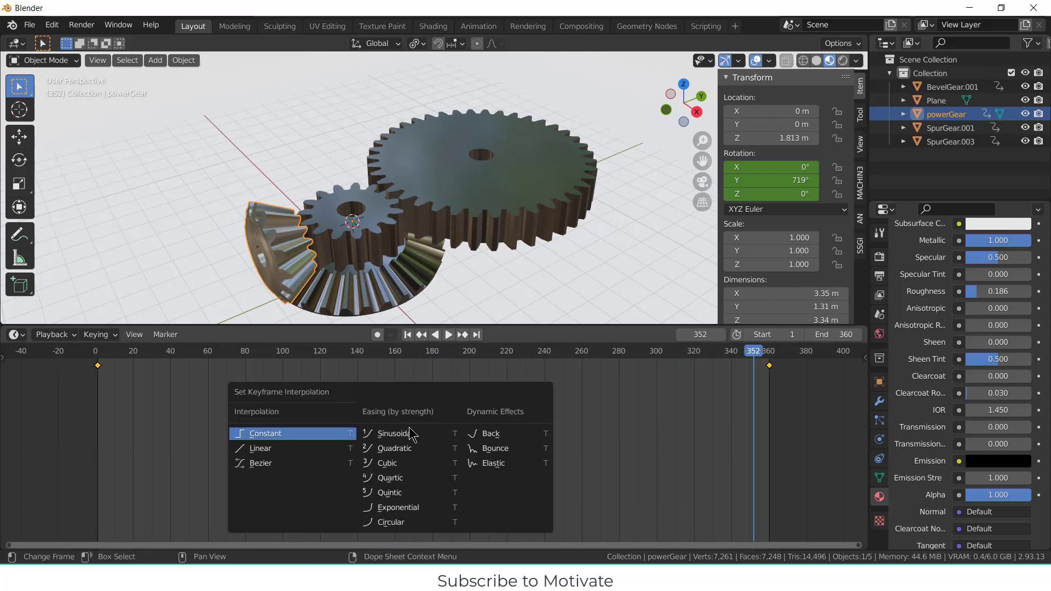
click(300, 447)
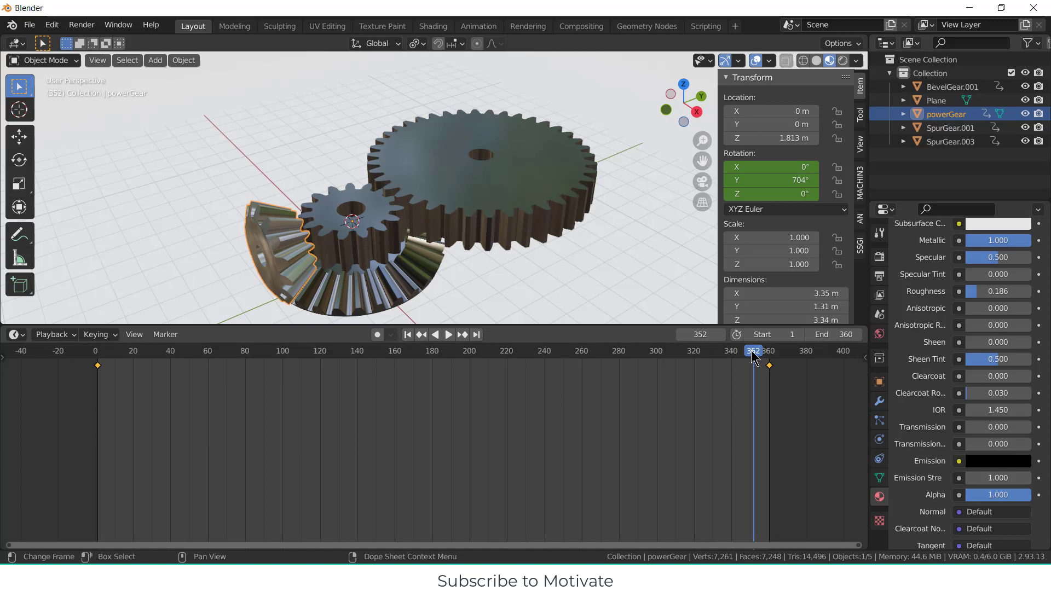
Step: Scrub and play to check the steady rotation, then shrink the timeline
drag(754, 358, 97, 351)
key(space)
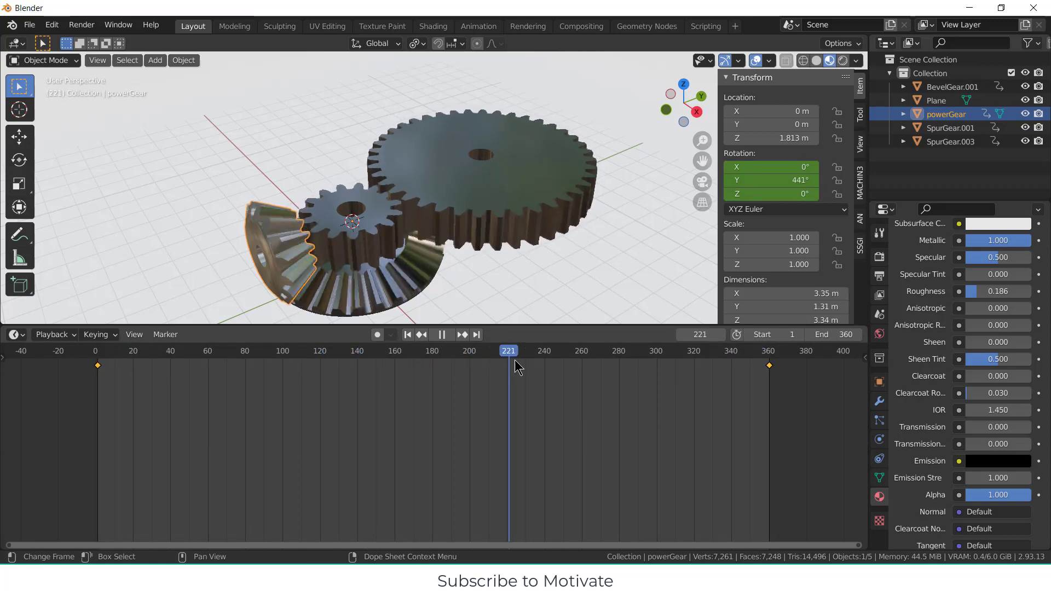
drag(517, 368, 96, 391)
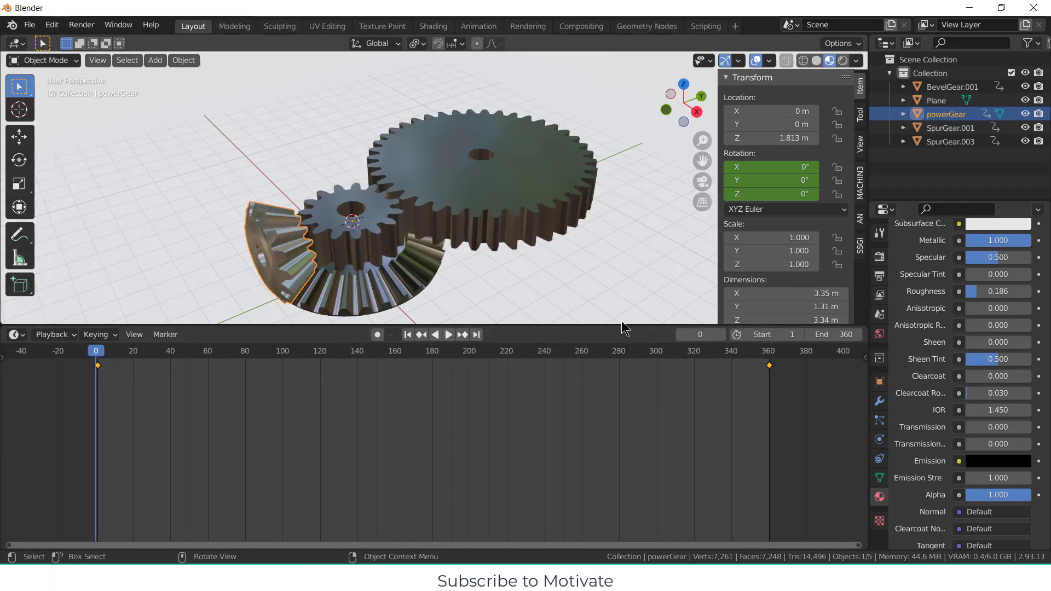
drag(625, 326, 641, 470)
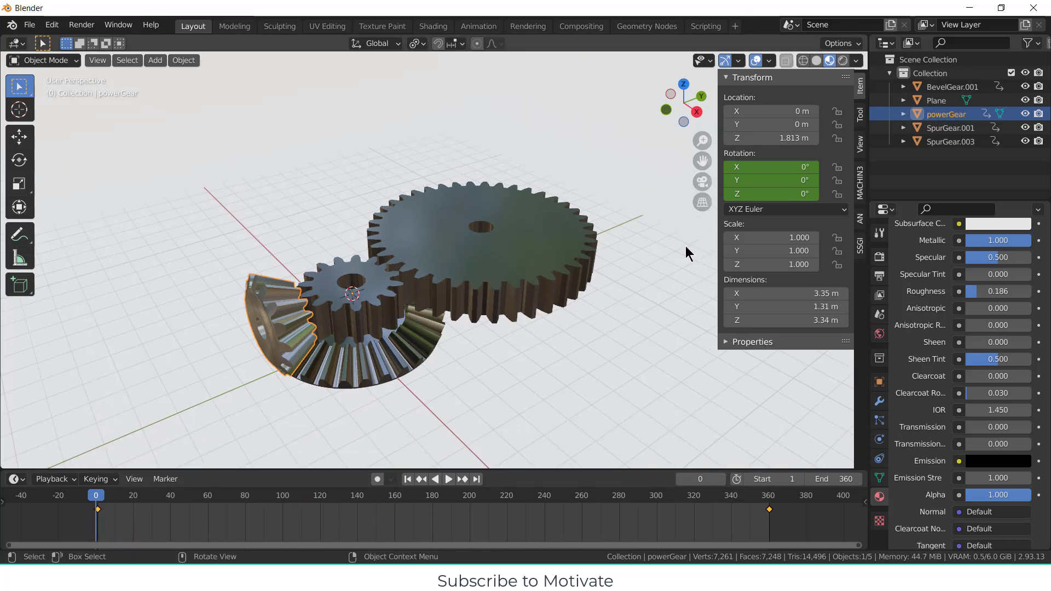
Step: Hide the overlays and N sidebar and tilt the view toward a top-down look
click(755, 60)
middle_drag(392, 228, 464, 246)
scroll(396, 244, up, 1)
key(n)
mouse_move(507, 296)
middle_down()
mouse_move(506, 317)
mouse_move(494, 303)
middle_up()
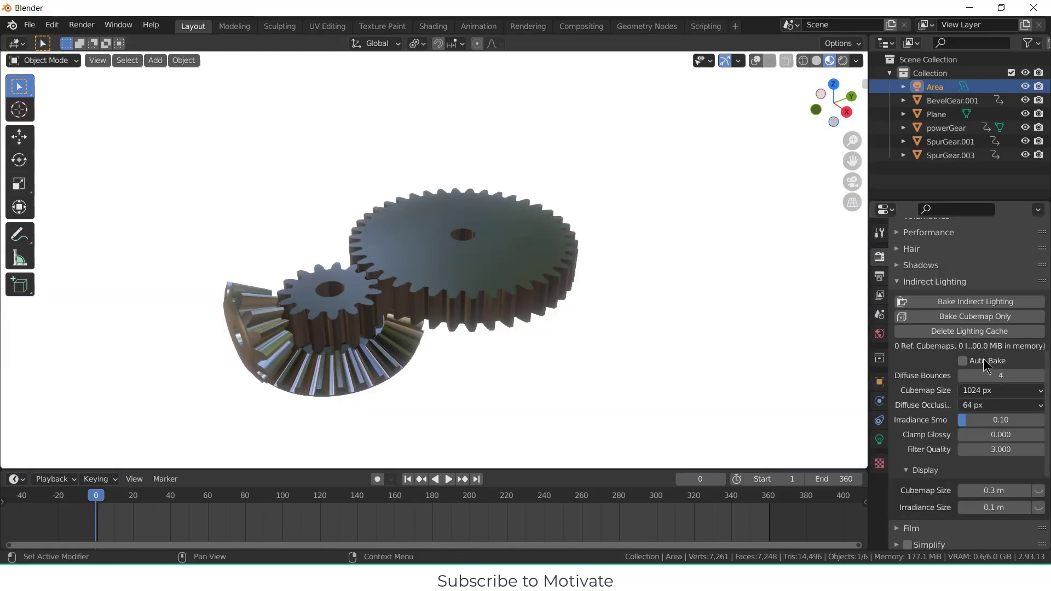